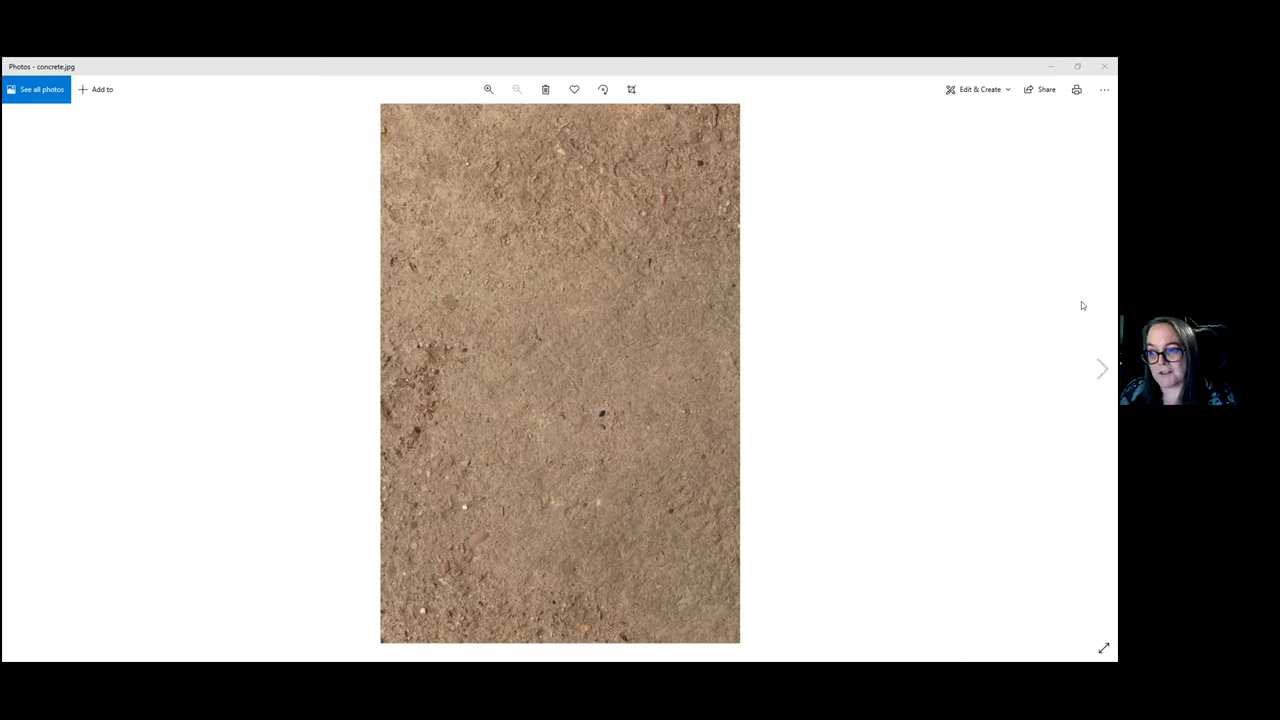
Browse the texture photos in sequence from concrete.jpg to the shoe polish surfaces, examining each one's colour and surface detail
{"action": "left_click", "coordinate": [1101, 369]}
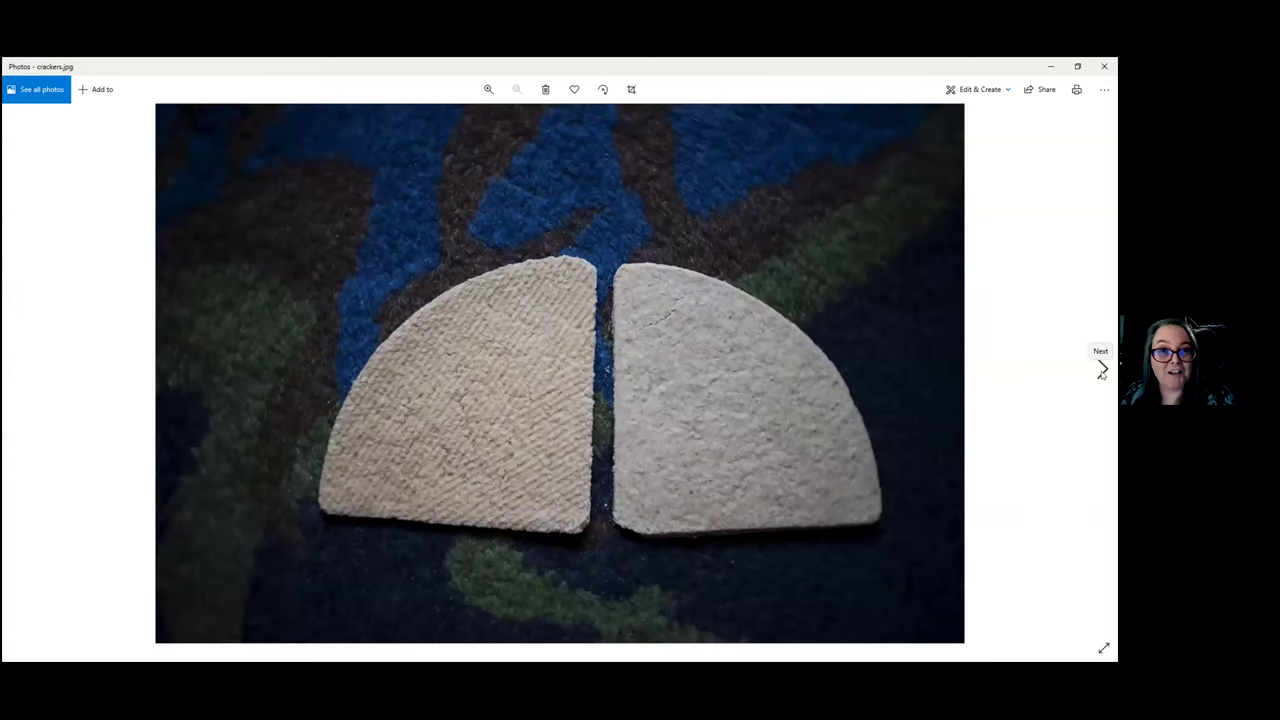
{"action": "left_click", "coordinate": [1102, 370]}
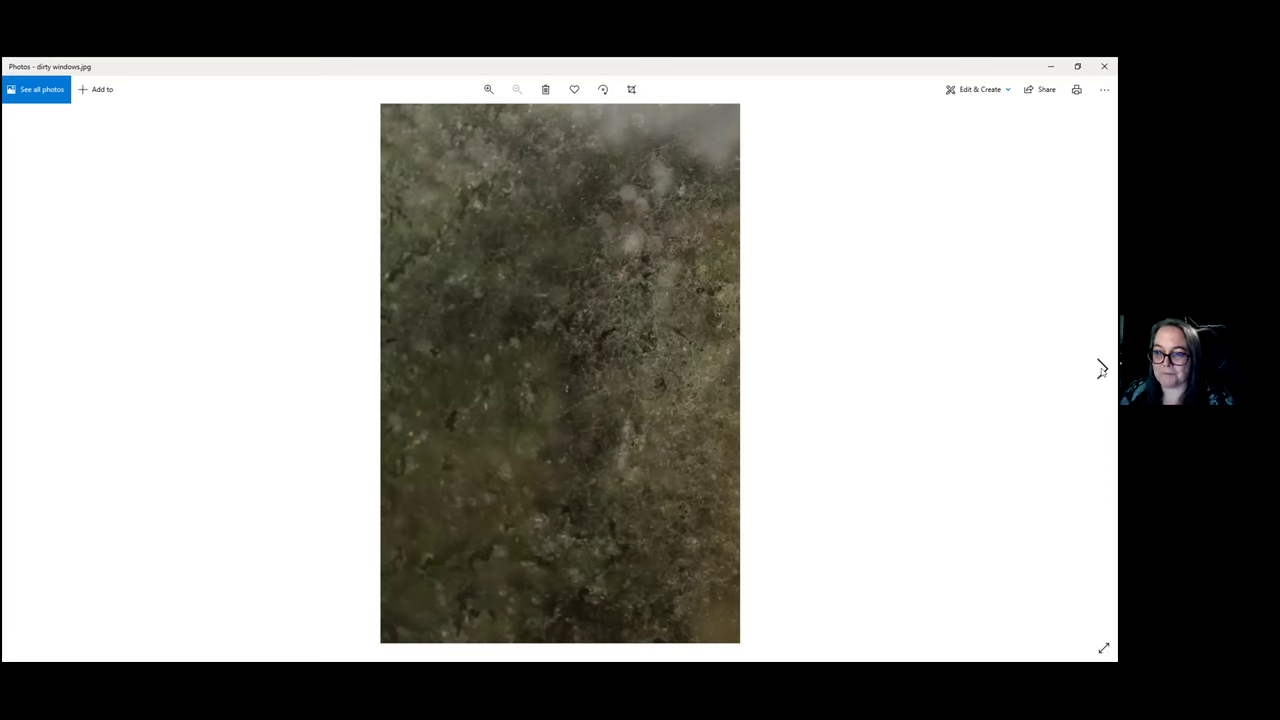
{"action": "left_click", "coordinate": [1101, 369]}
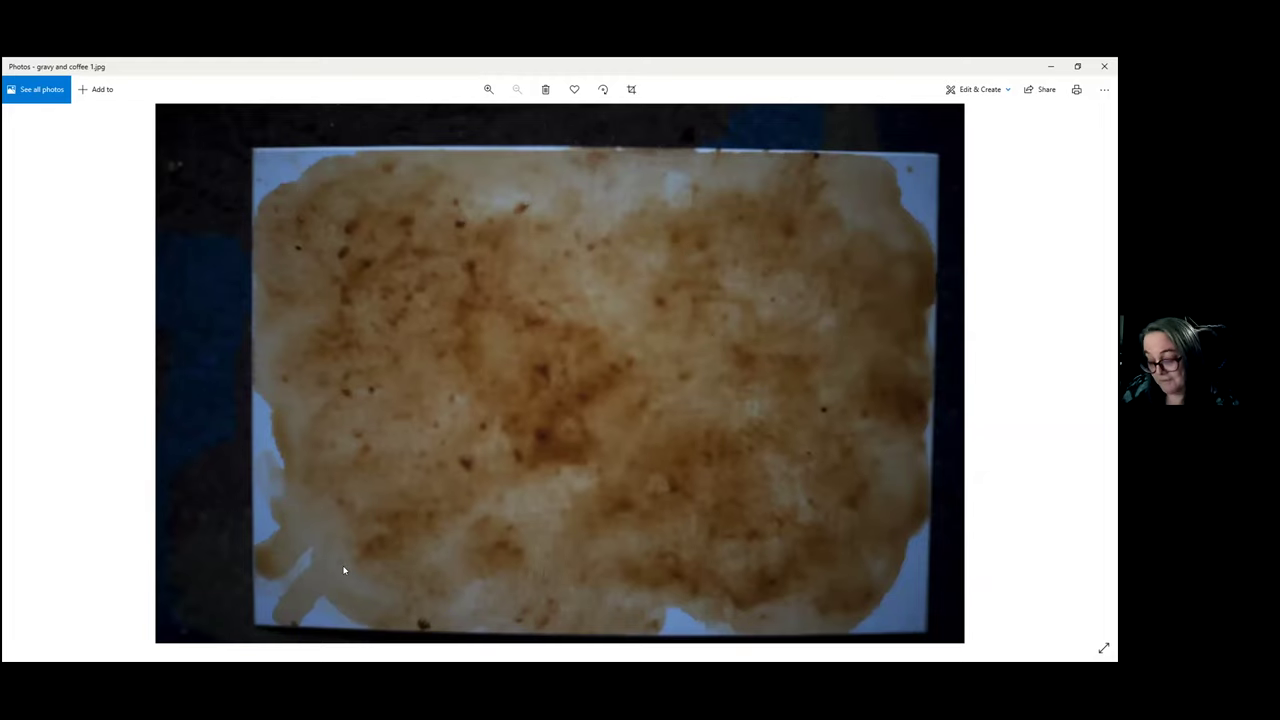
{"action": "key", "text": "Right"}
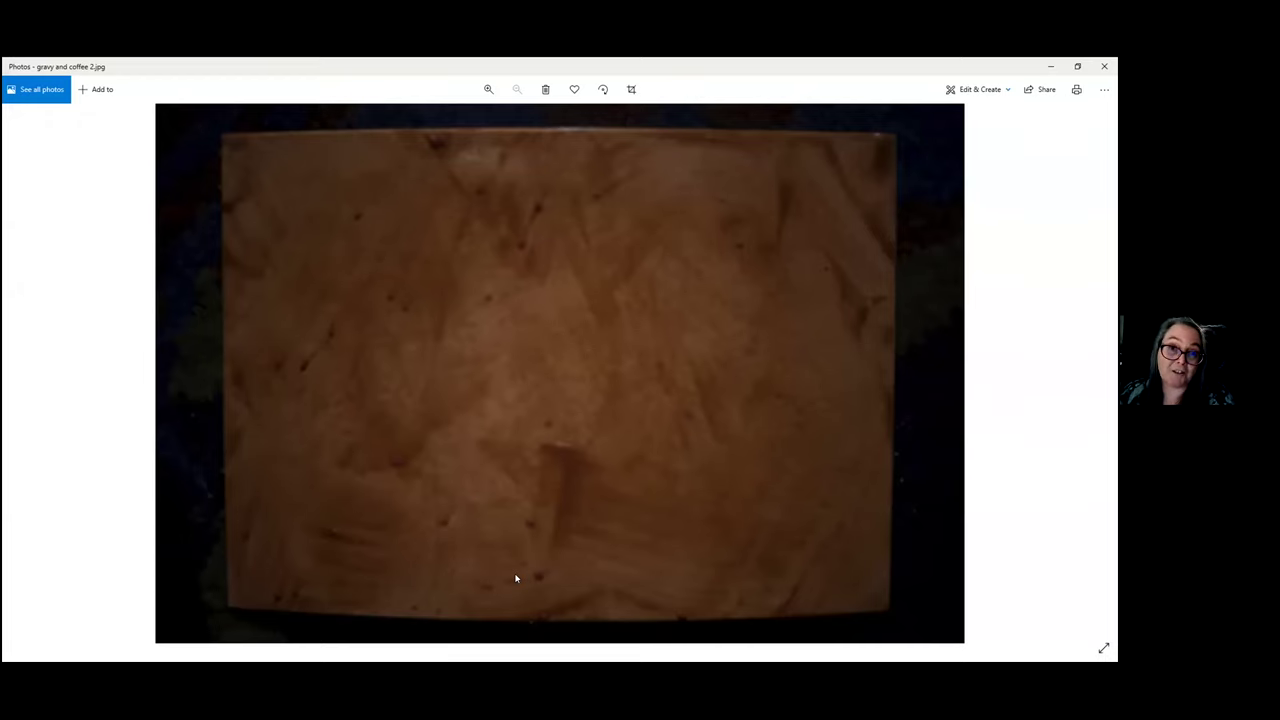
{"action": "key", "text": "Right"}
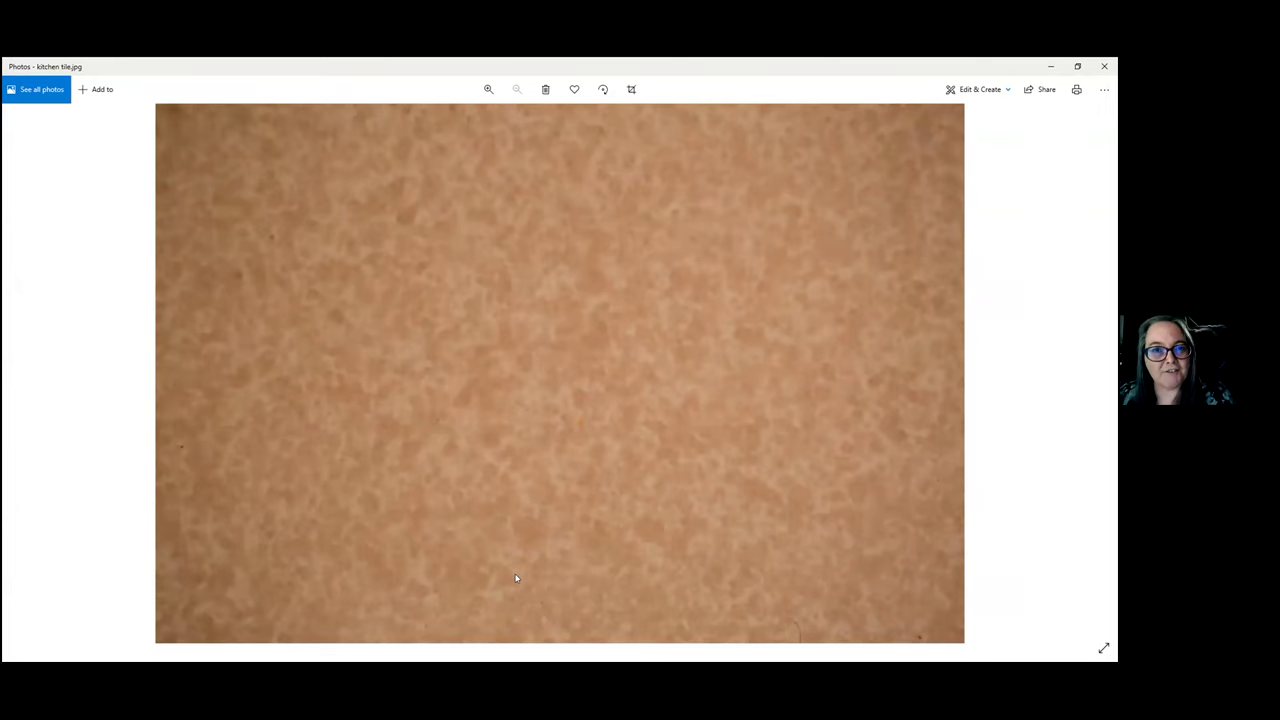
{"action": "key", "text": "Right"}
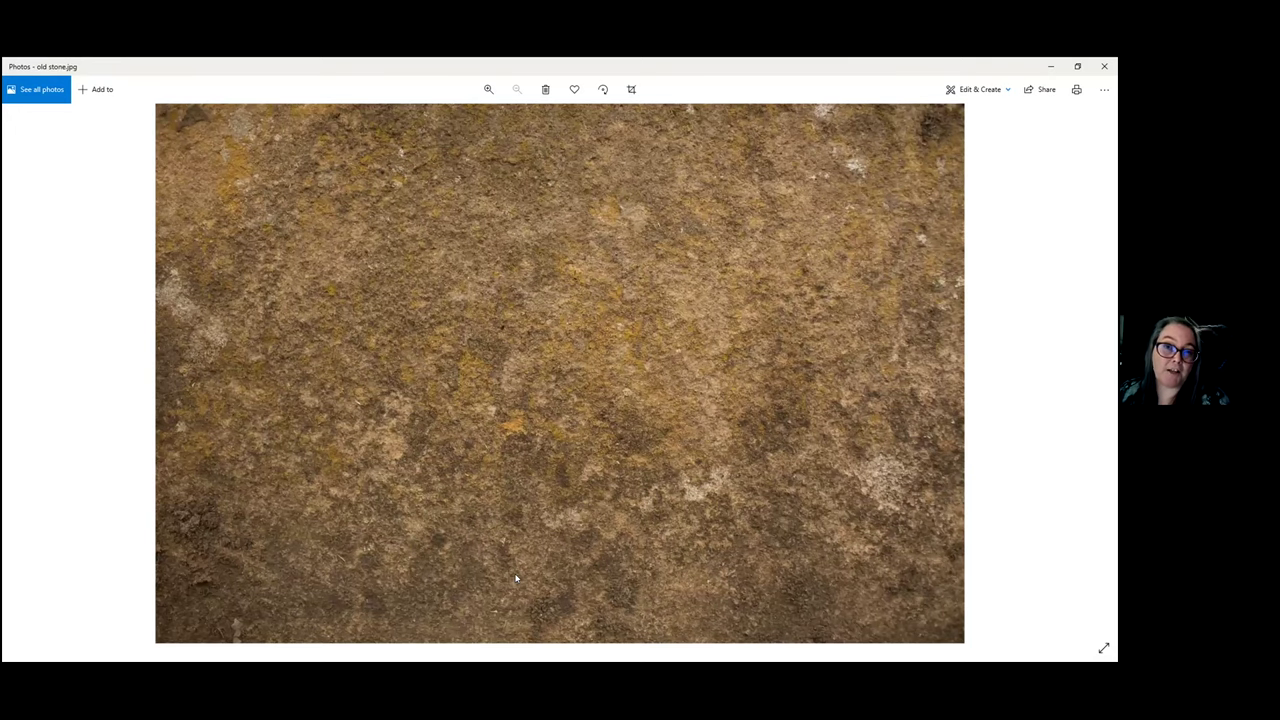
{"action": "key", "text": "Right"}
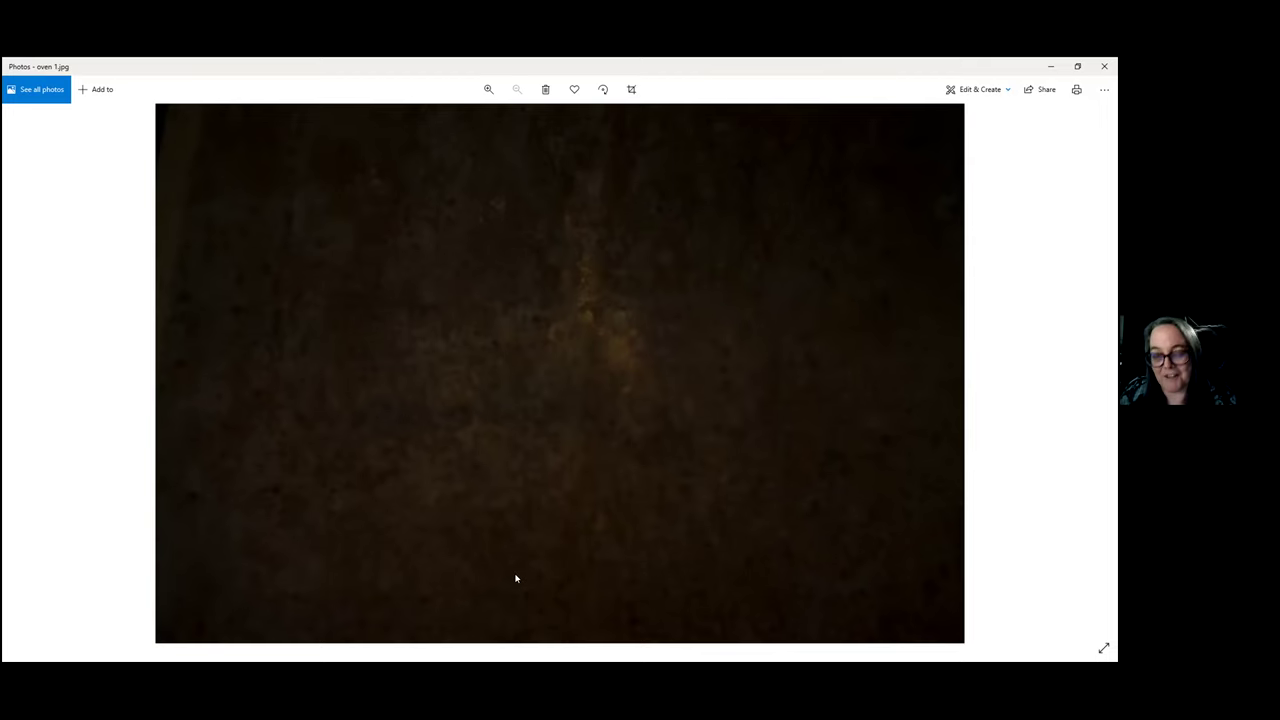
{"action": "key", "text": "Right"}
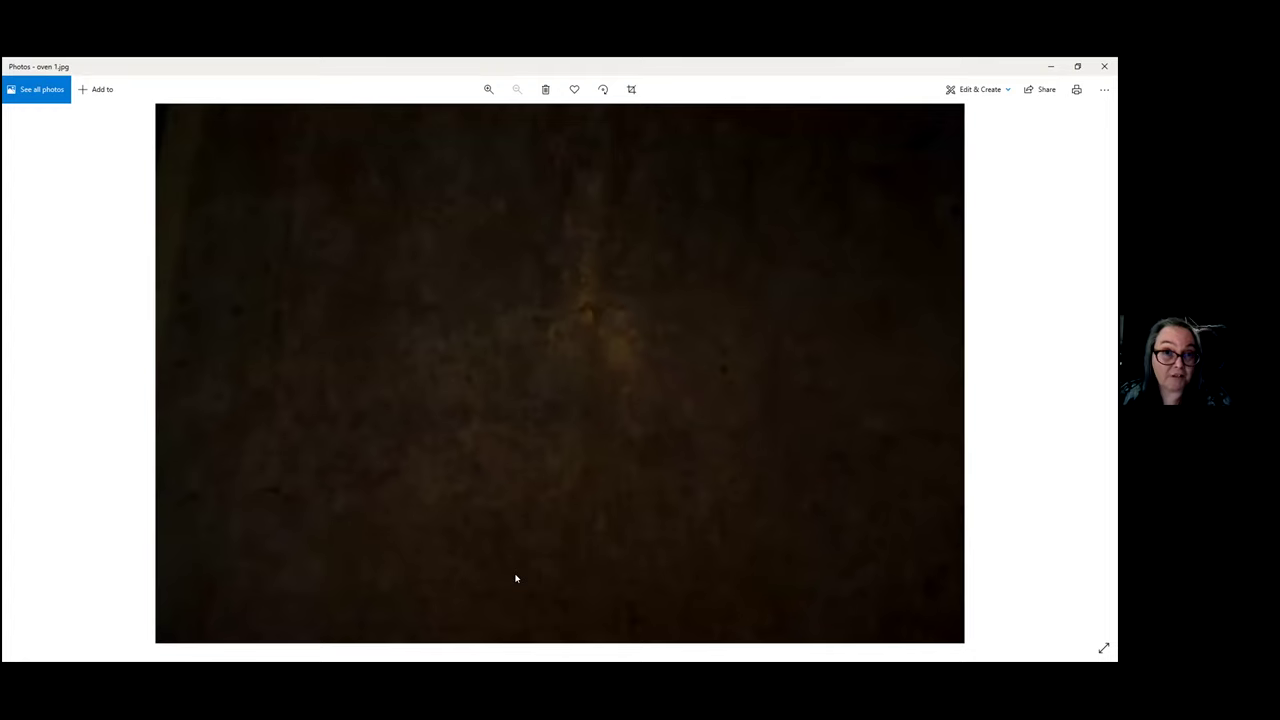
{"action": "key", "text": "Right"}
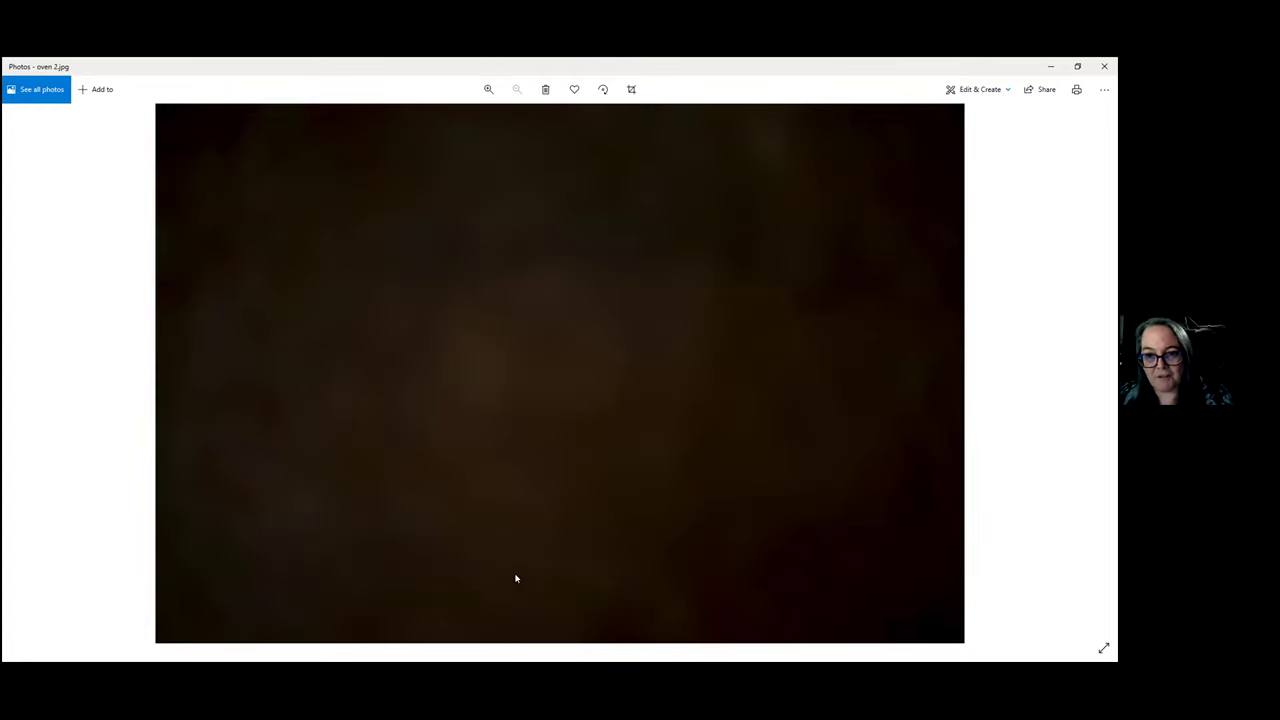
{"action": "key", "text": "Right"}
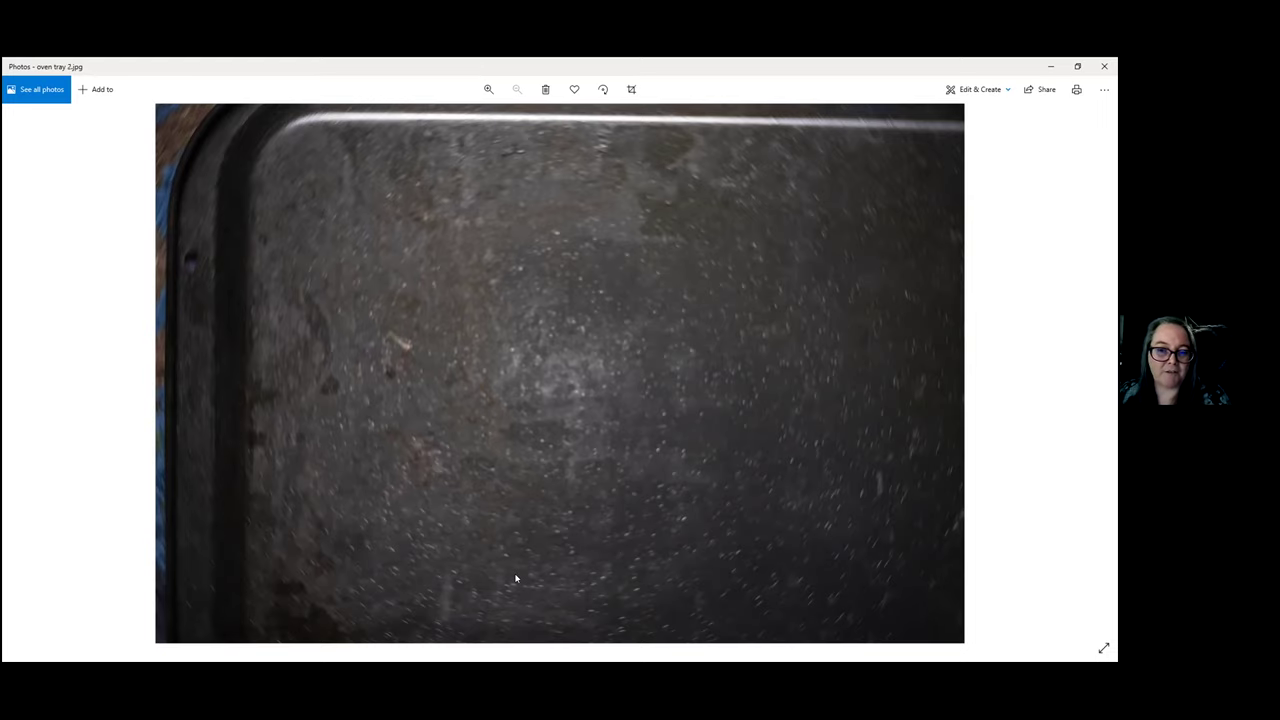
{"action": "key", "text": "Right"}
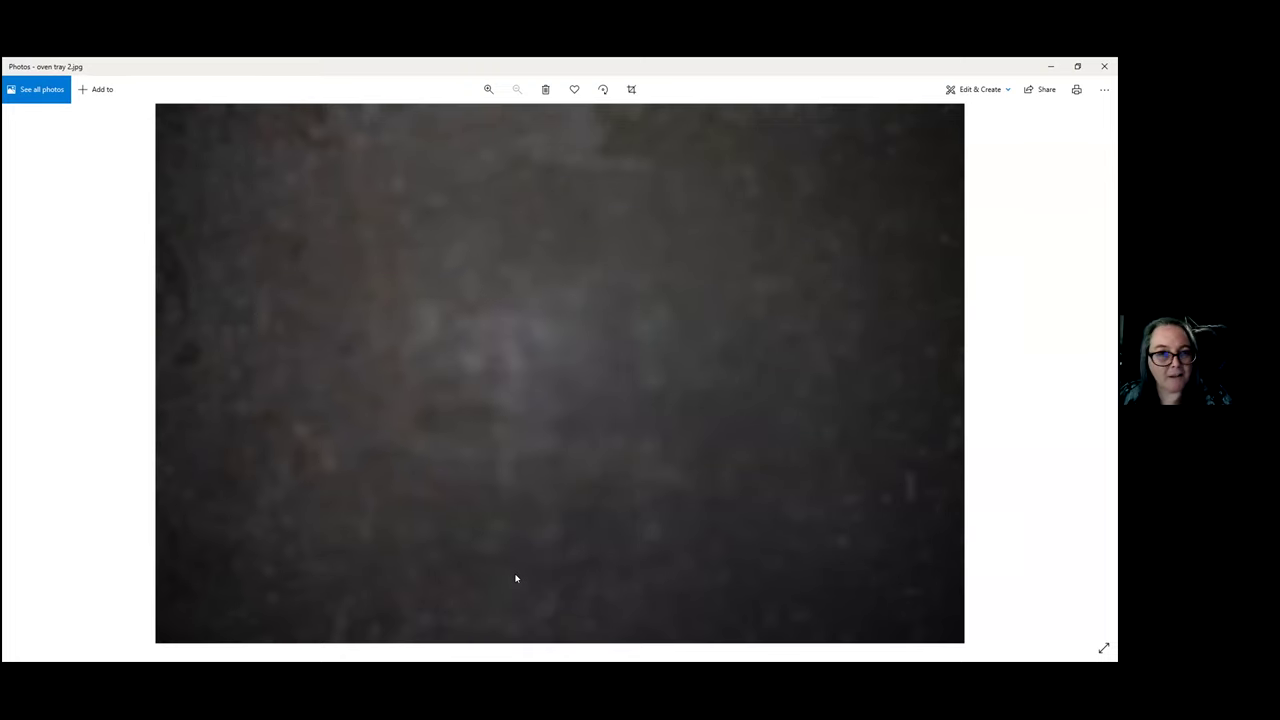
{"action": "key", "text": "Right"}
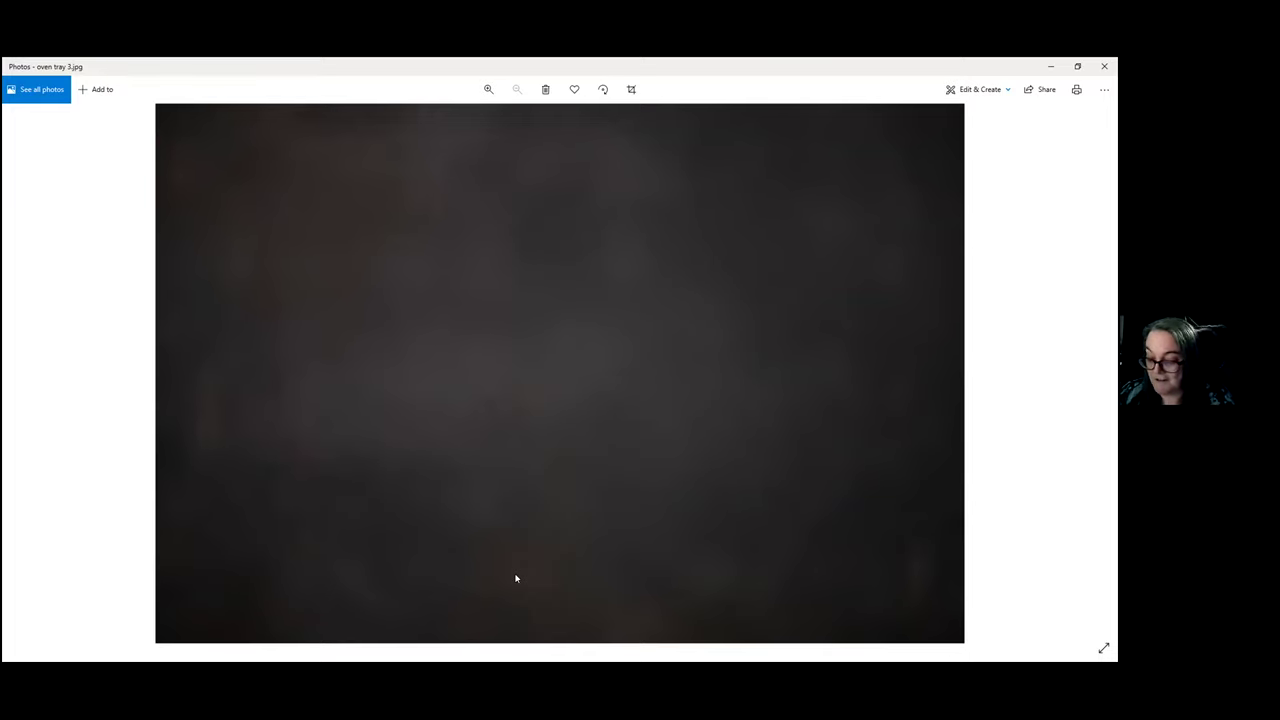
{"action": "key", "text": "Right"}
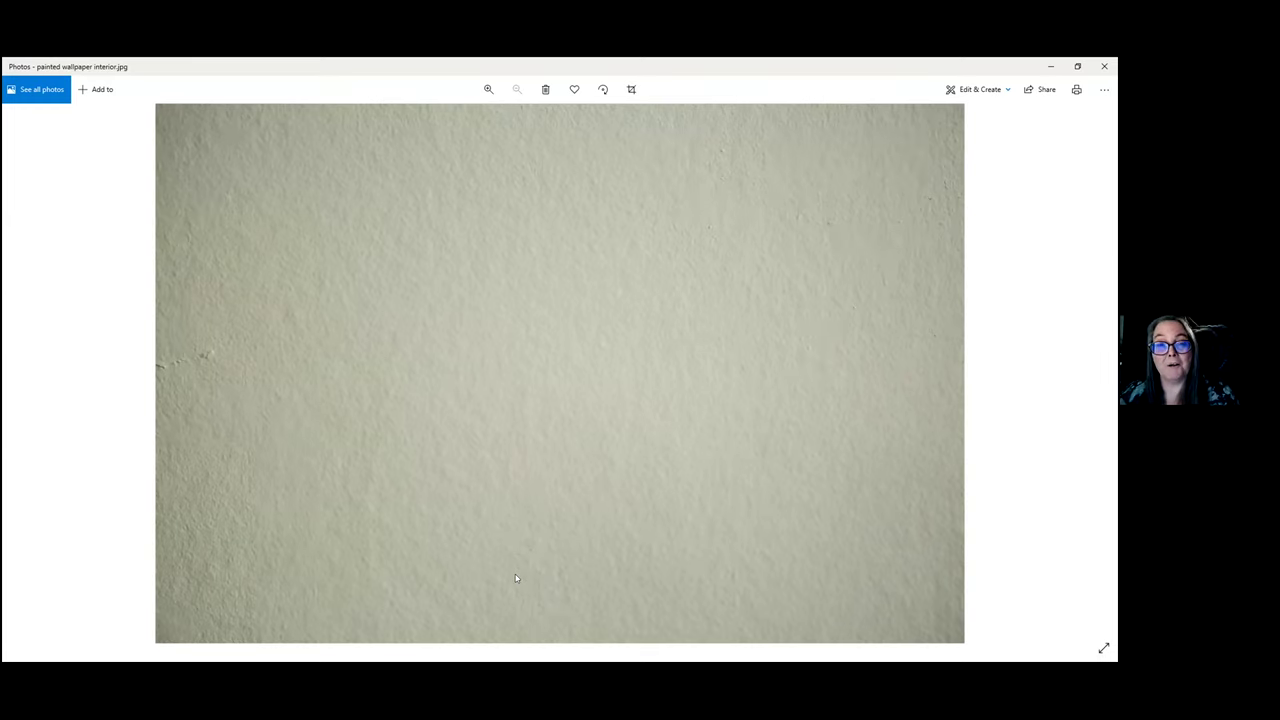
{"action": "key", "text": "Right"}
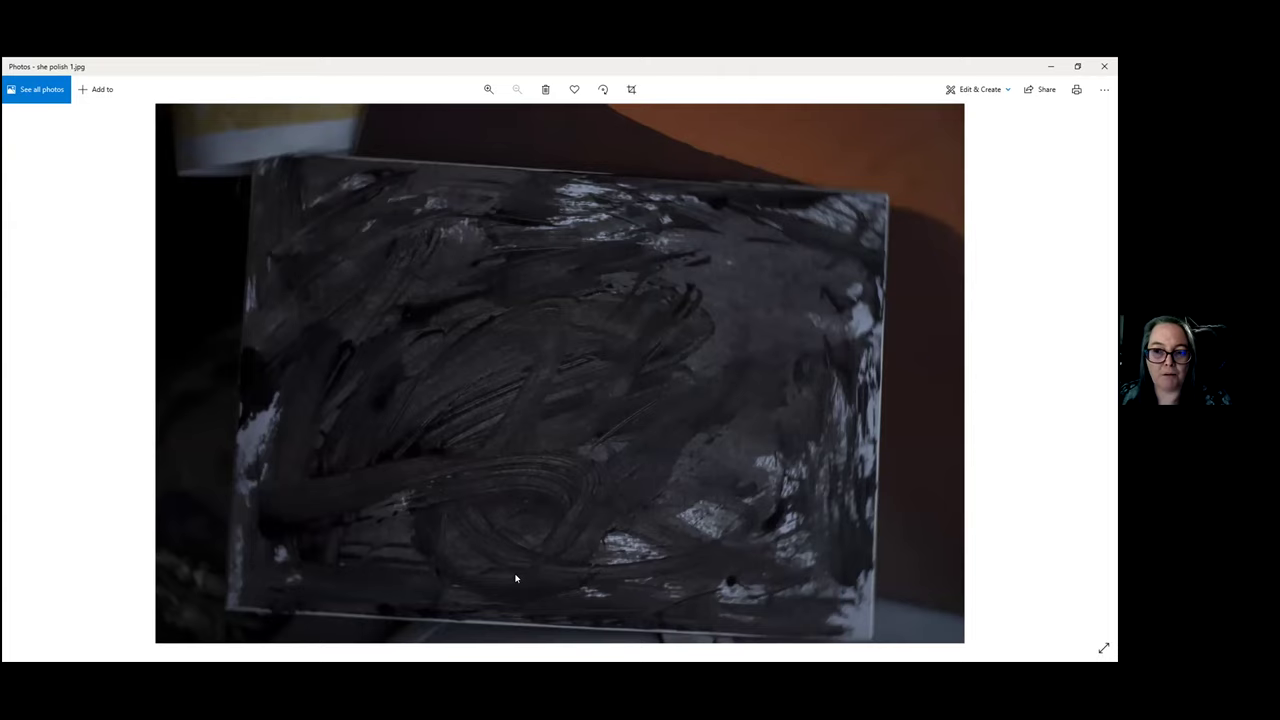
{"action": "key", "text": "Right"}
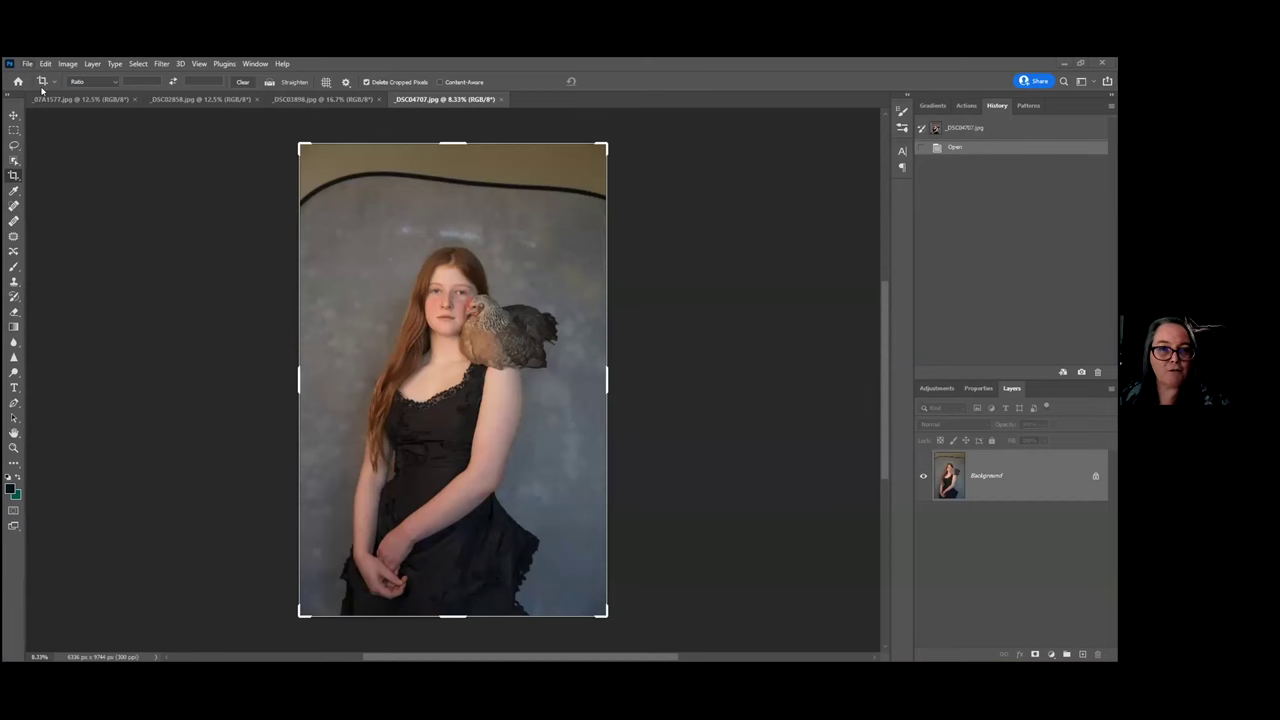
Open the oven 1 and oven 2 images from the Starter textures folder
{"action": "key", "text": "ctrl+o"}
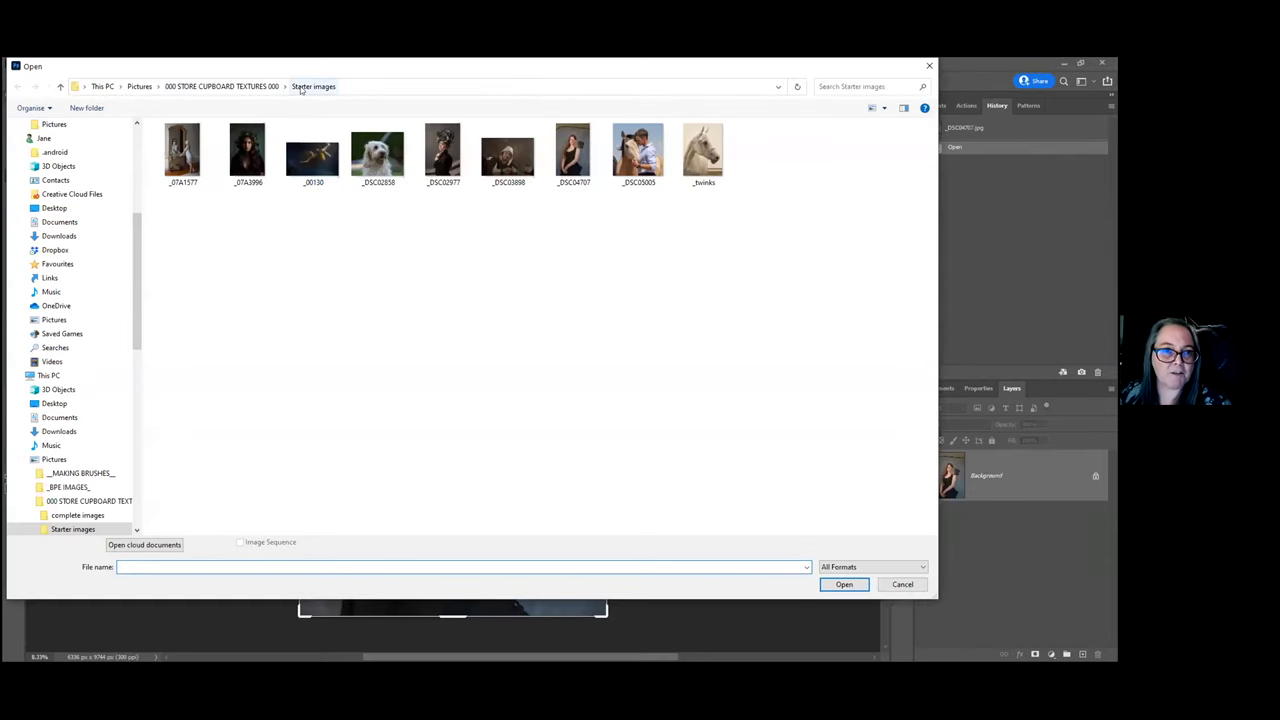
{"action": "left_click", "coordinate": [265, 87]}
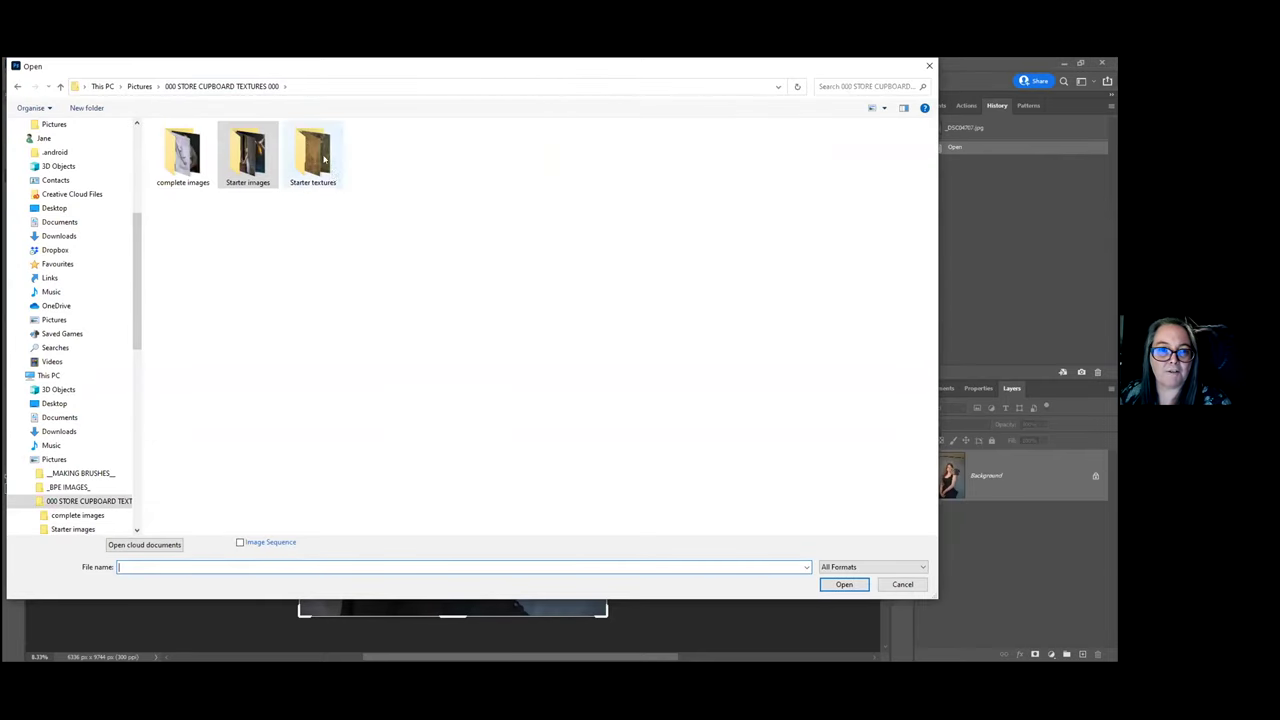
{"action": "double_click", "coordinate": [340, 182]}
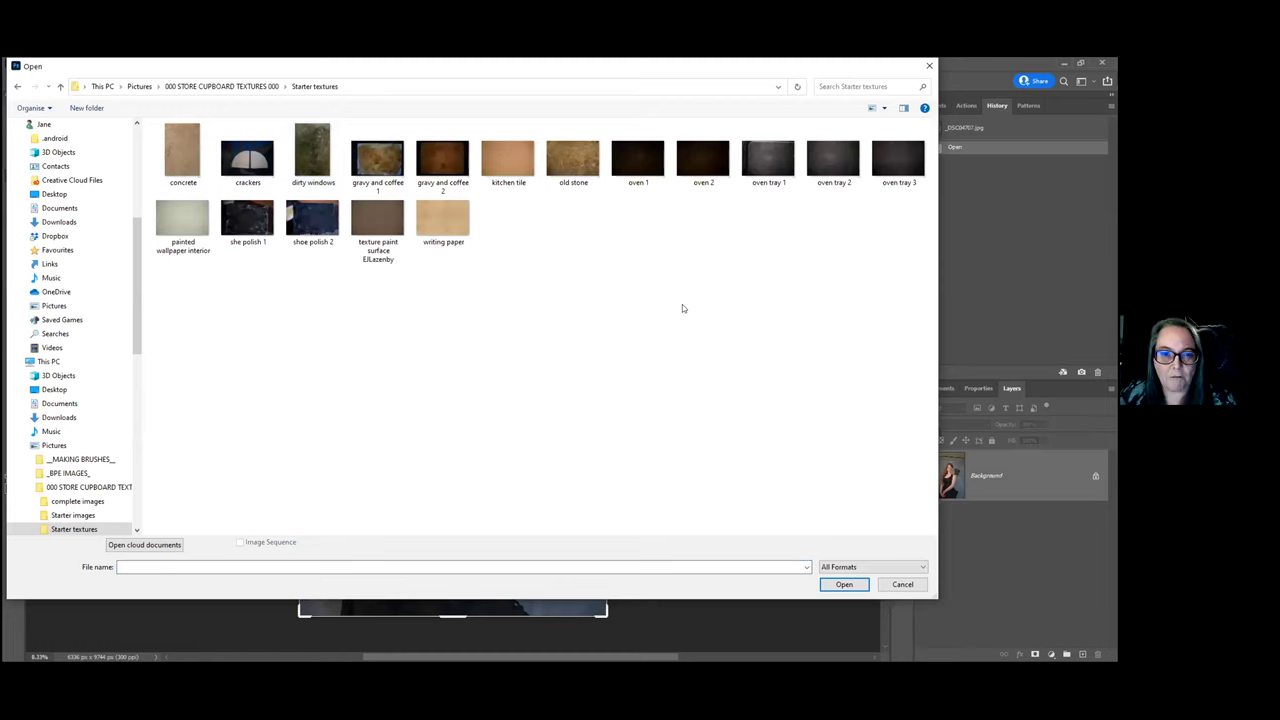
{"action": "left_click", "coordinate": [714, 160]}
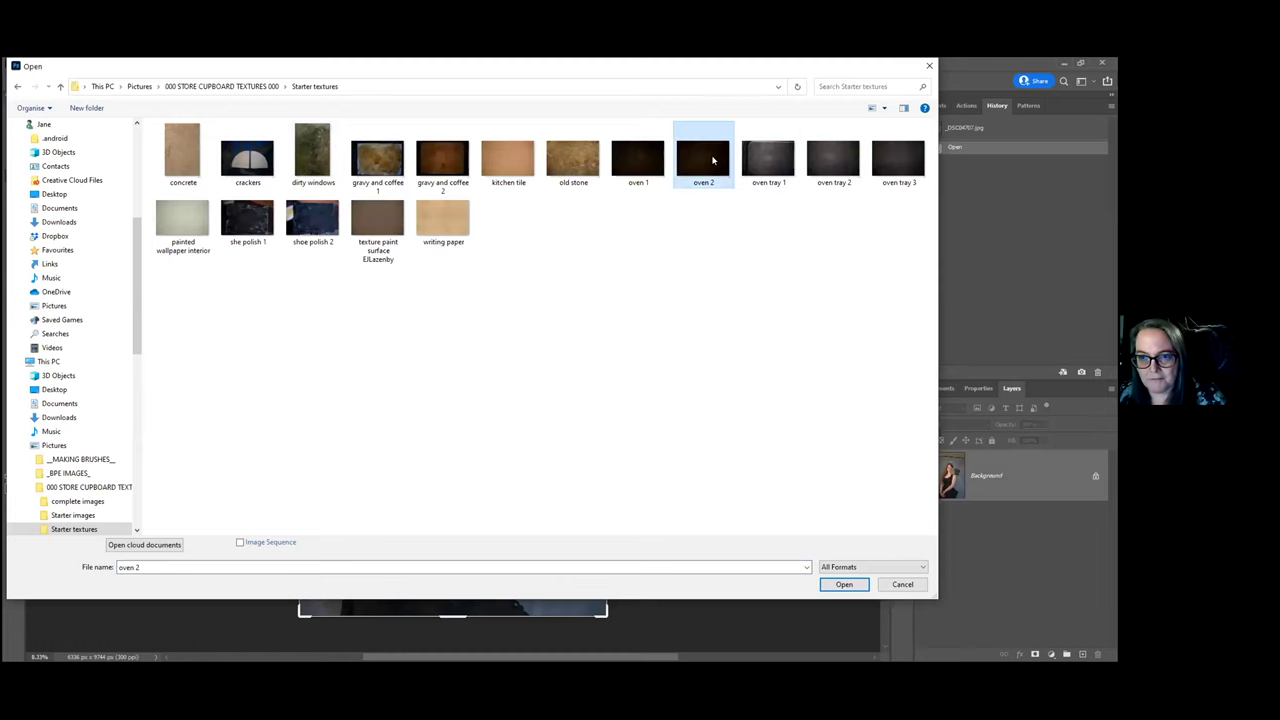
{"action": "left_click", "coordinate": [643, 162], "text": "ctrl"}
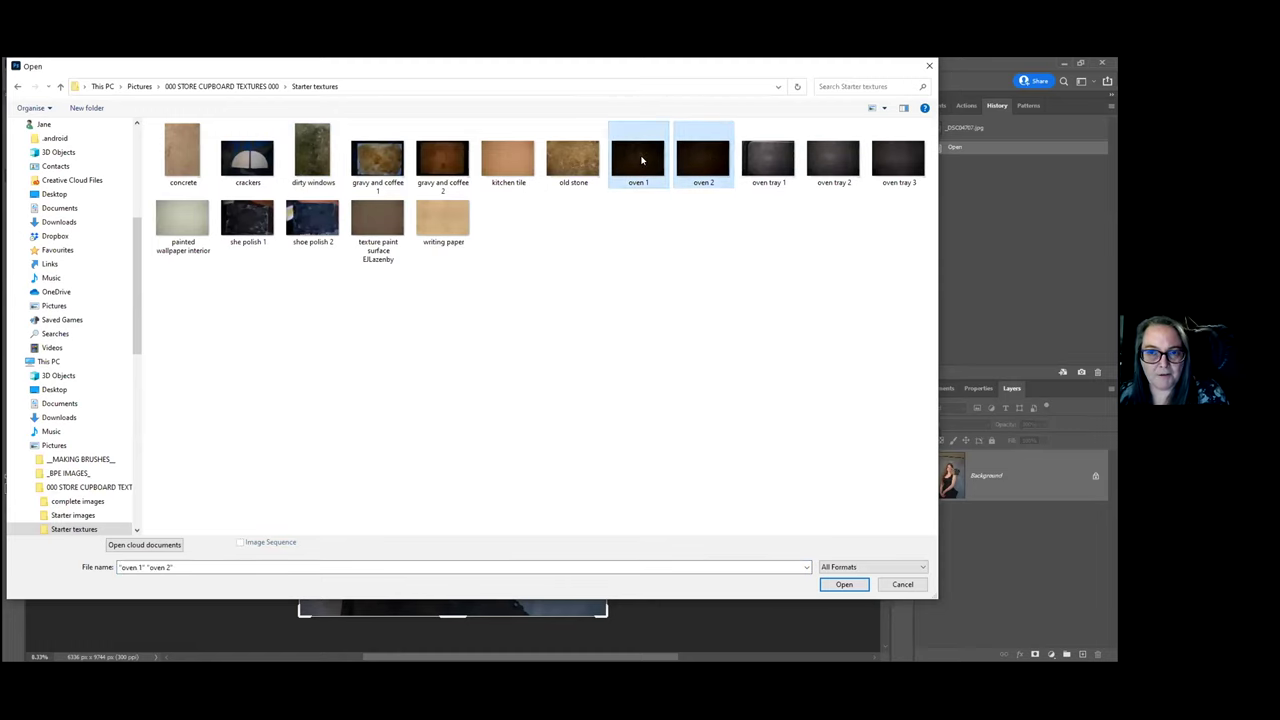
{"action": "left_click", "coordinate": [566, 162], "text": "ctrl"}
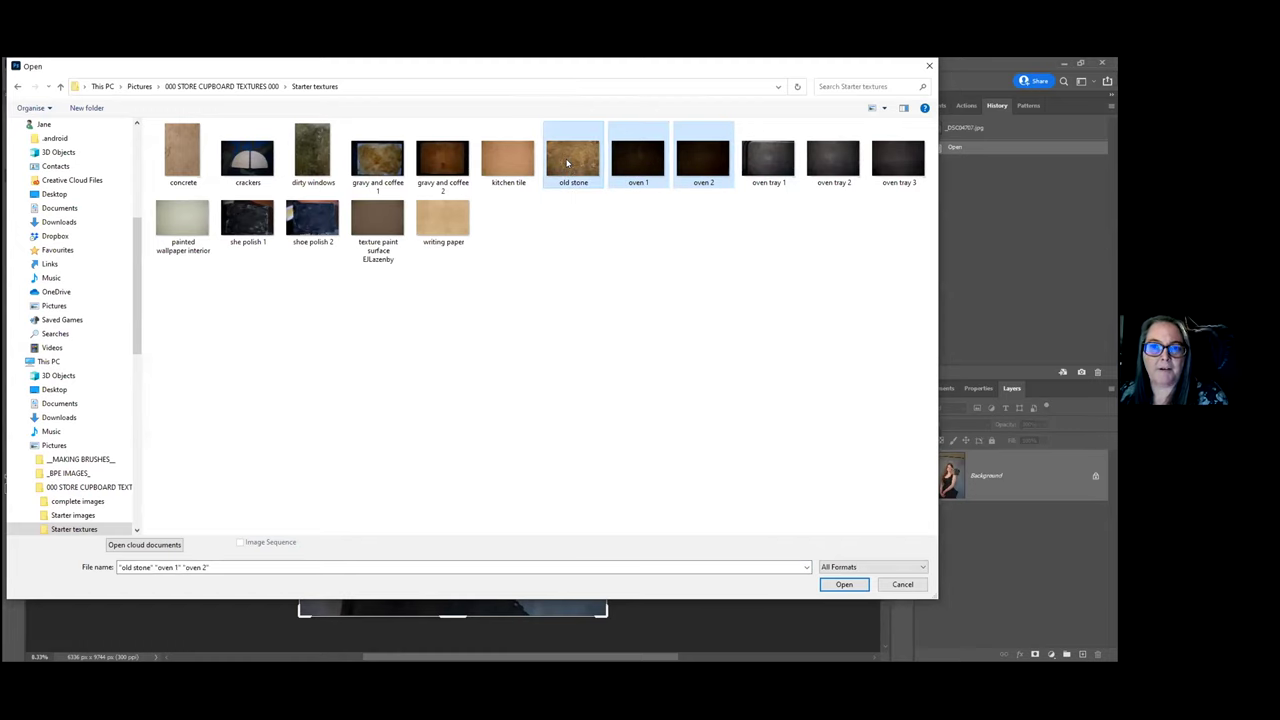
{"action": "left_click", "coordinate": [566, 162], "text": "ctrl"}
{"action": "key", "text": "Escape"}
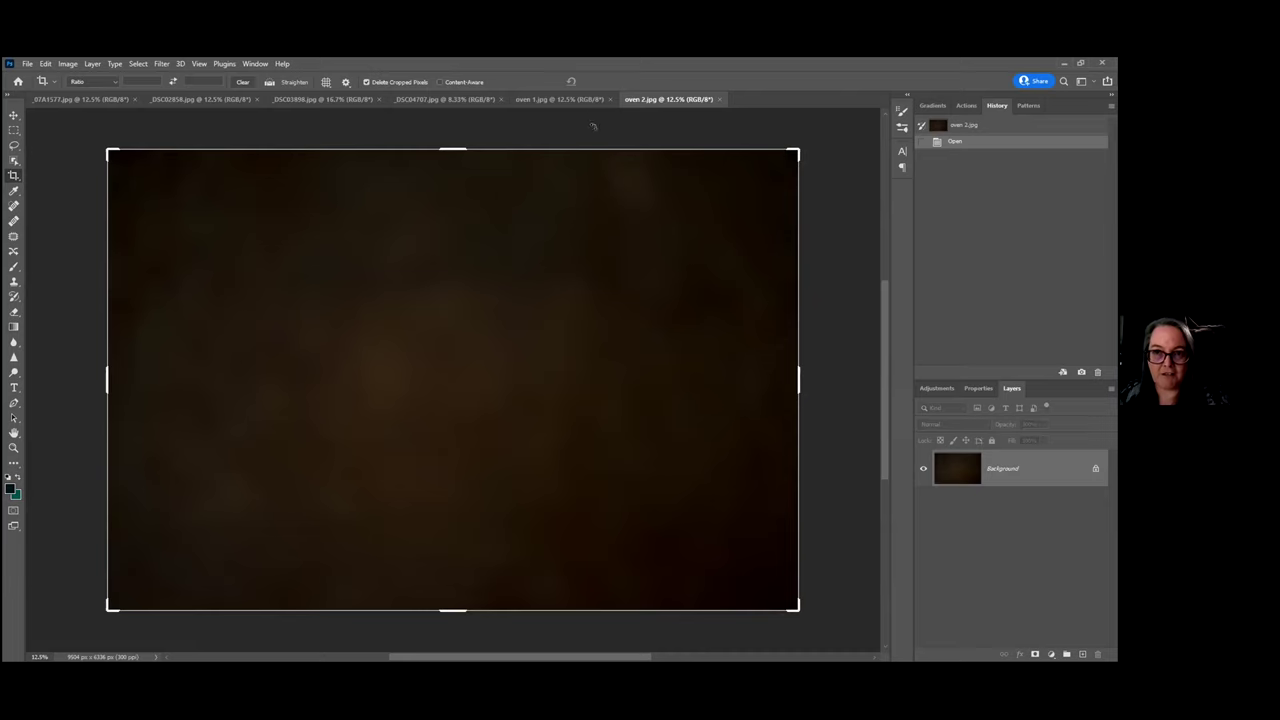
Copy the oven 1 texture into the oven 2 document as a layer covering the whole canvas and set its opacity to 67%
{"action": "left_click", "coordinate": [560, 99]}
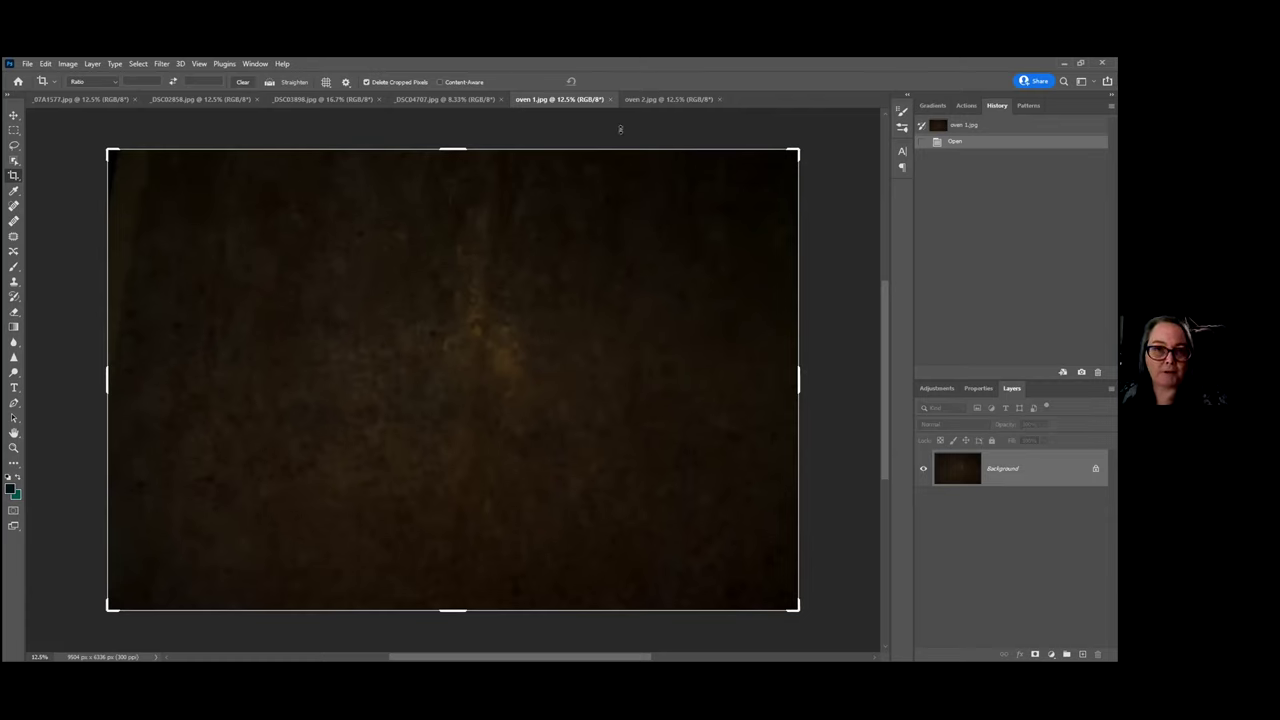
{"action": "left_click", "coordinate": [13, 115]}
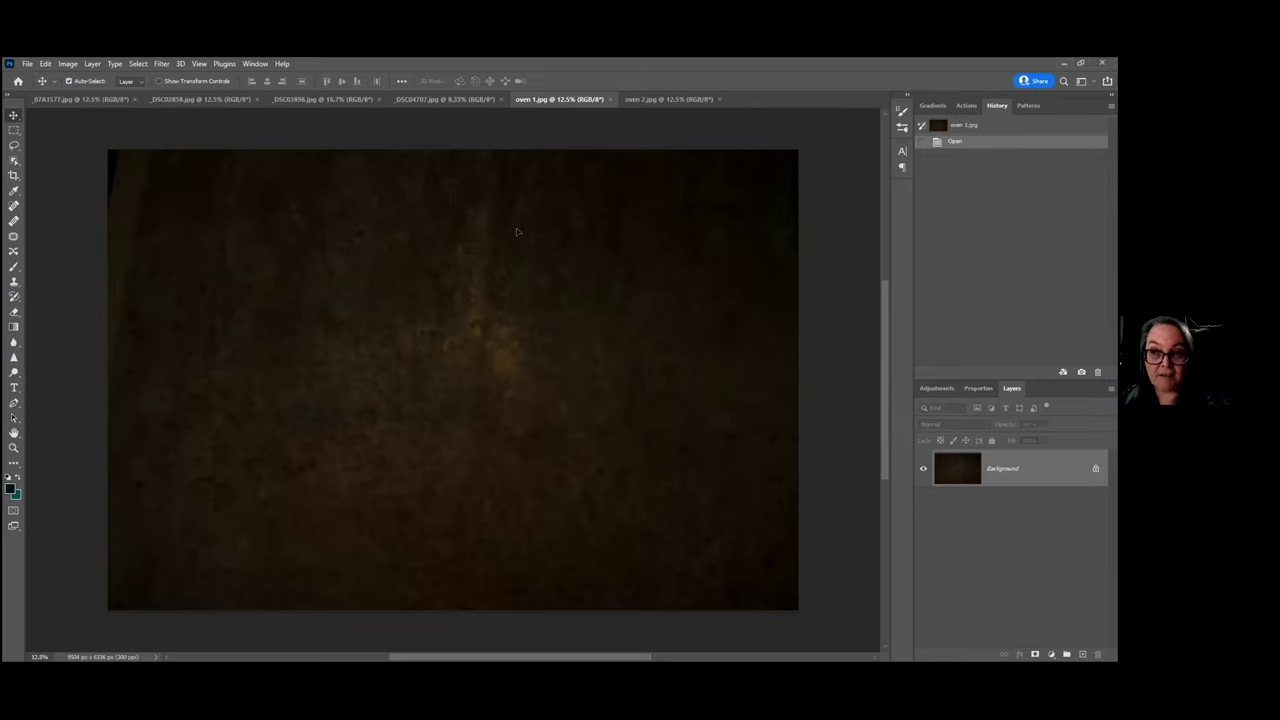
{"action": "key", "text": "ctrl+Tab"}
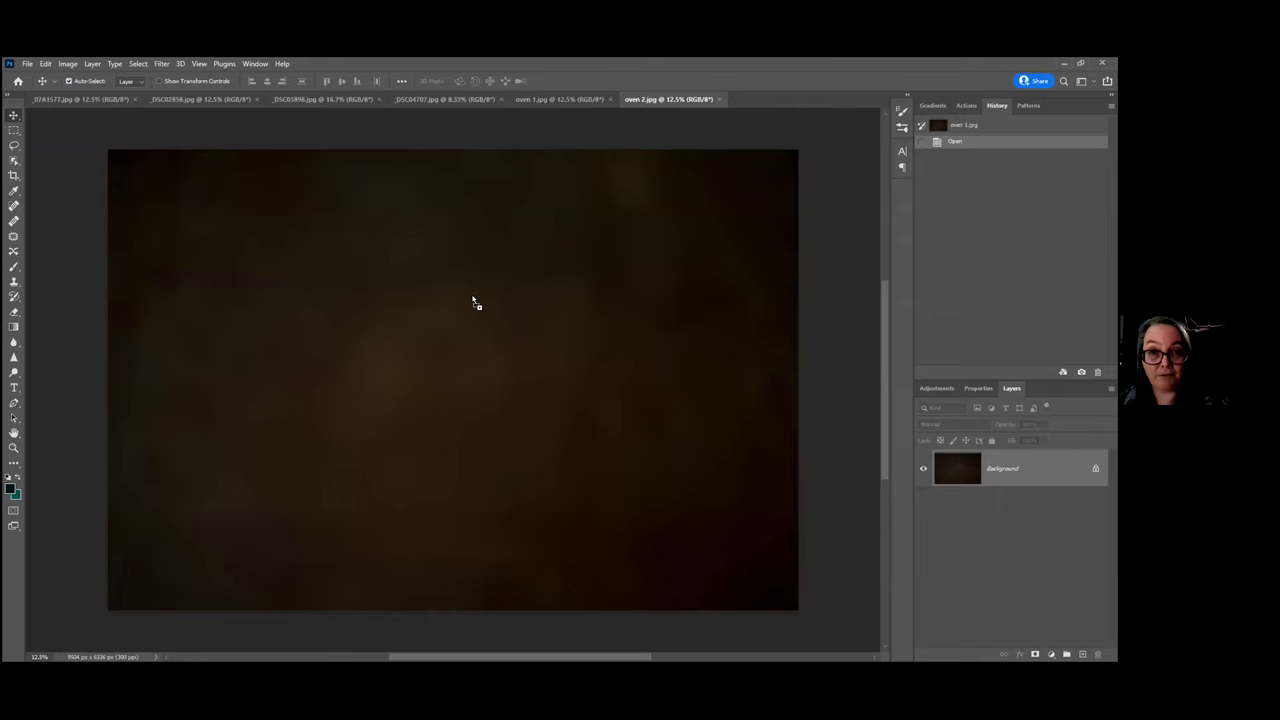
{"action": "left_click_drag", "start_coordinate": [474, 302], "coordinate": [474, 302]}
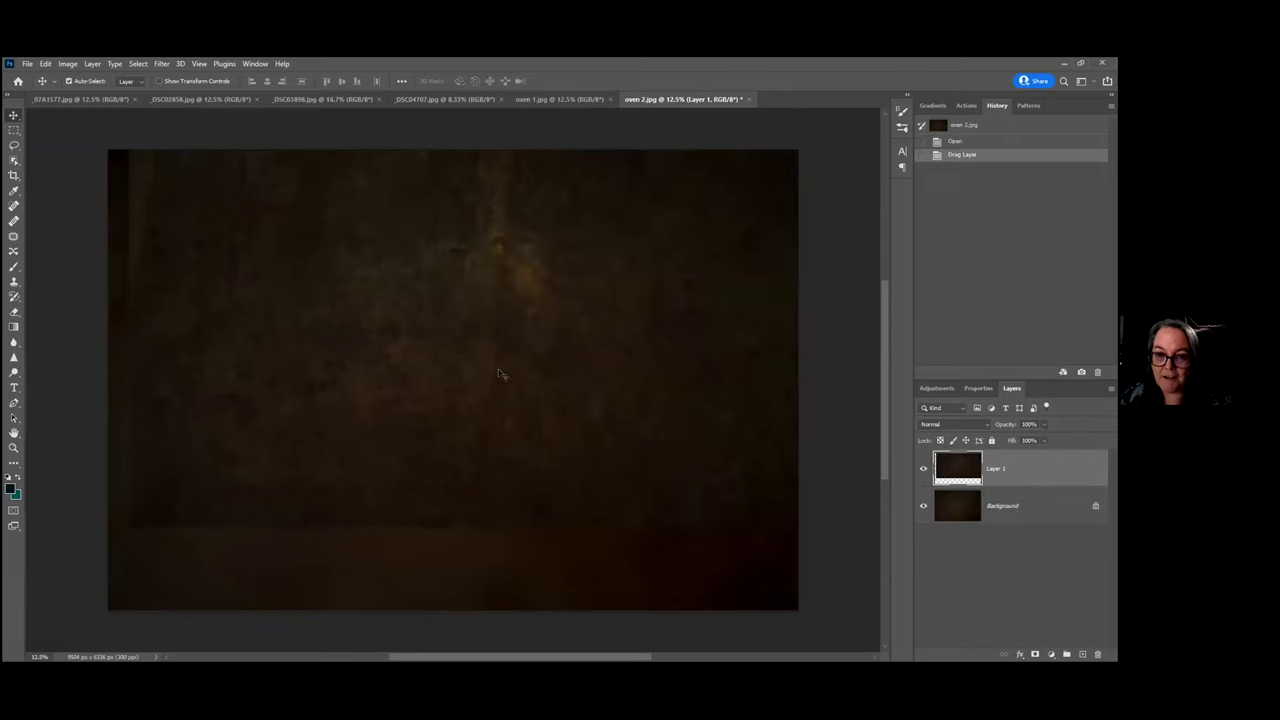
{"action": "left_click_drag", "start_coordinate": [498, 372], "coordinate": [654, 421]}
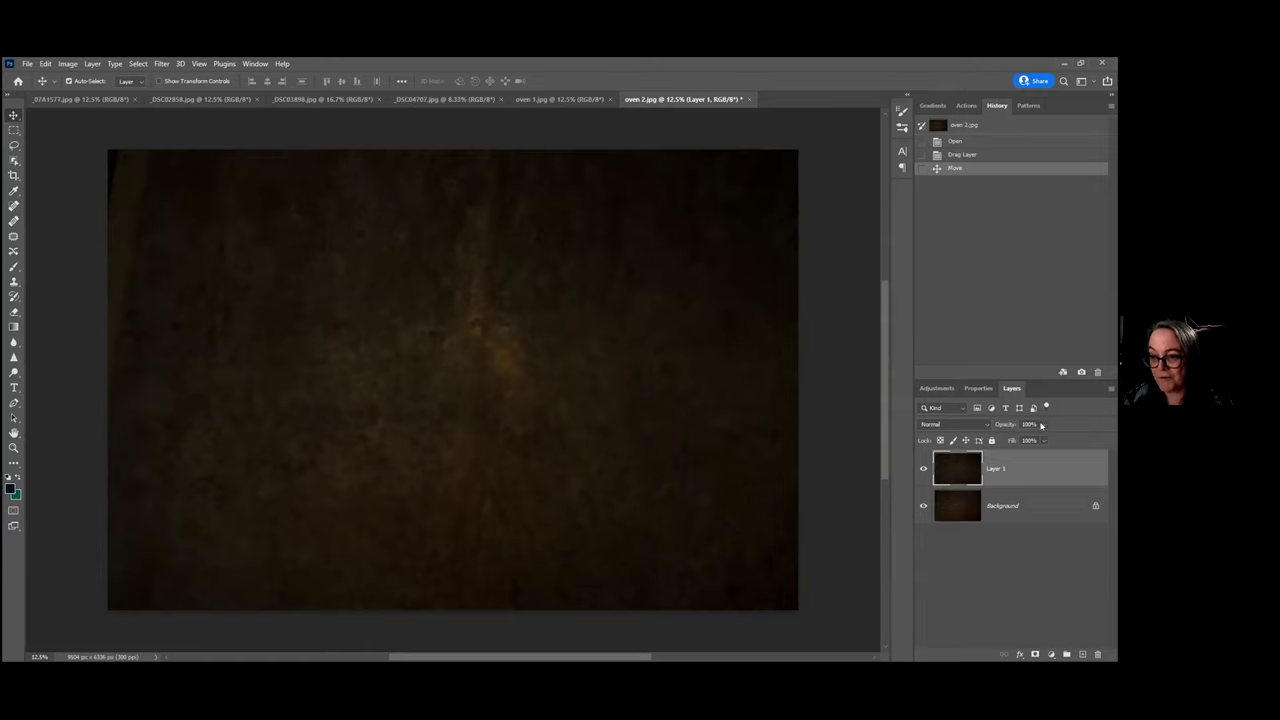
{"action": "left_click", "coordinate": [1042, 425]}
{"action": "left_click_drag", "start_coordinate": [1047, 441], "coordinate": [1027, 441]}
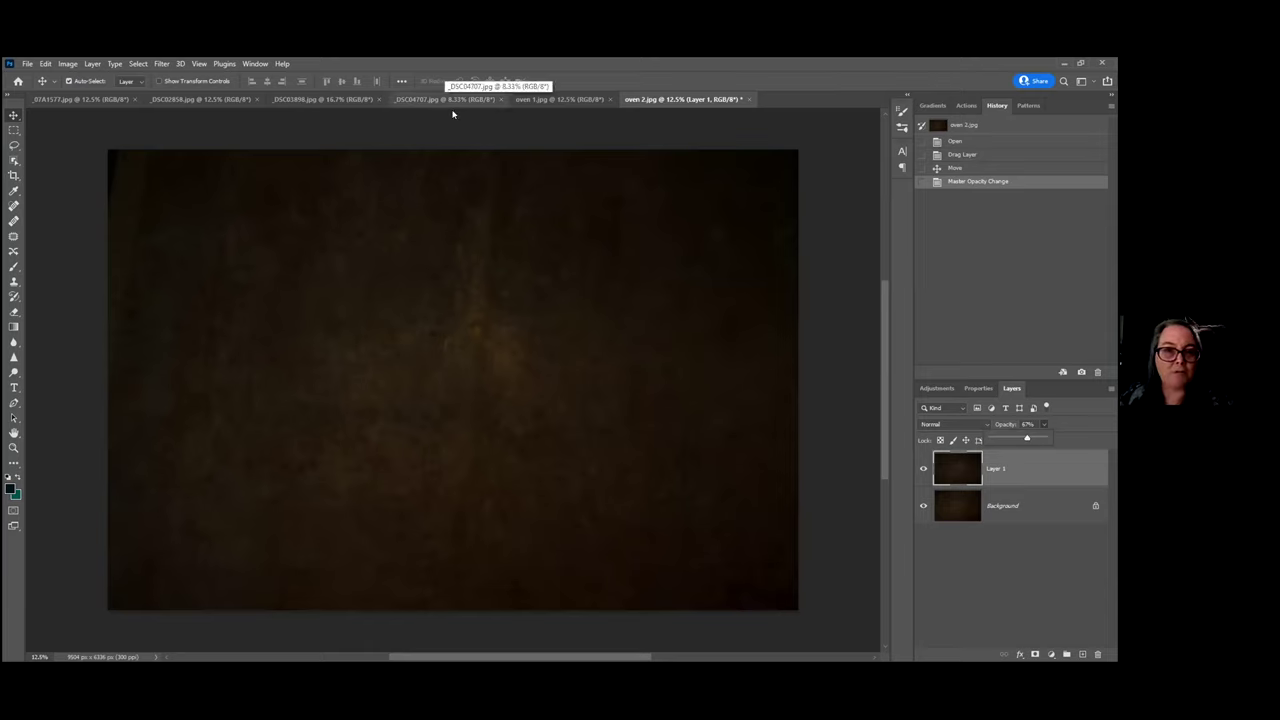
Open the gravy and coffee 1 texture and crop it to the stained area, about 7120 by 4800 px, excluding the dark surroundings
{"action": "left_click", "coordinate": [25, 63]}
{"action": "left_click", "coordinate": [33, 88]}
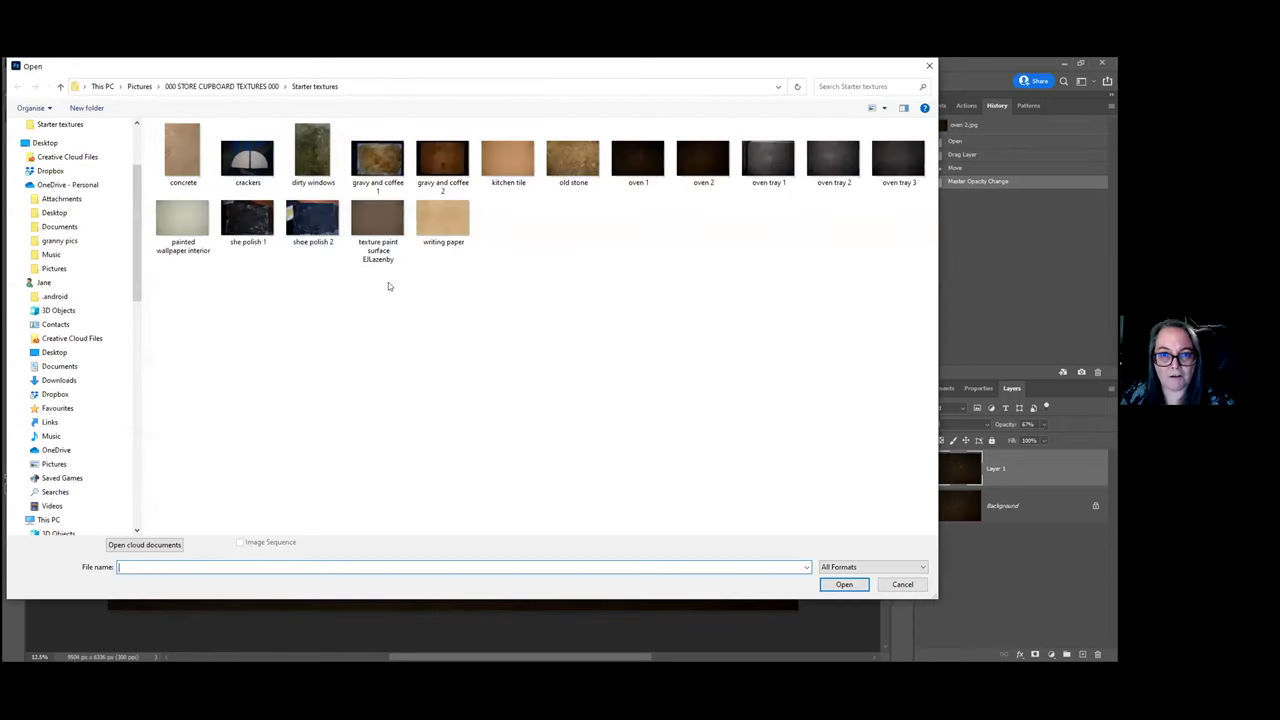
{"action": "double_click", "coordinate": [386, 162]}
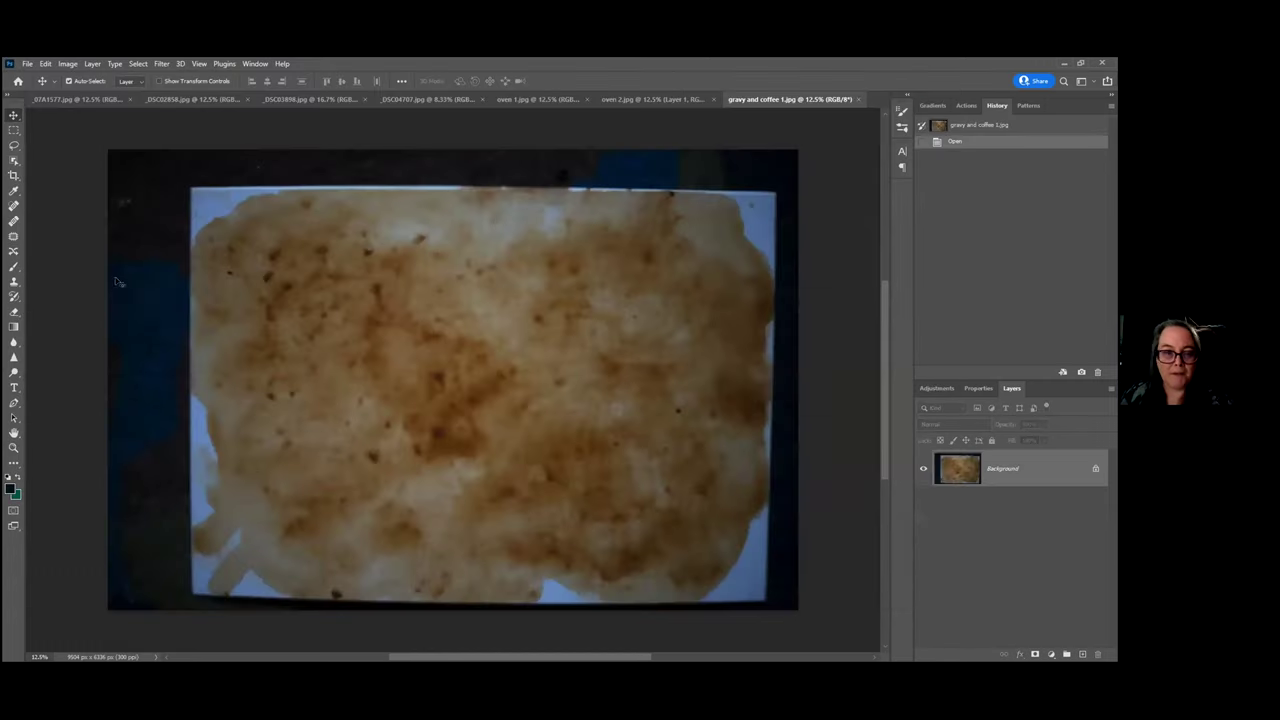
{"action": "left_click", "coordinate": [14, 175]}
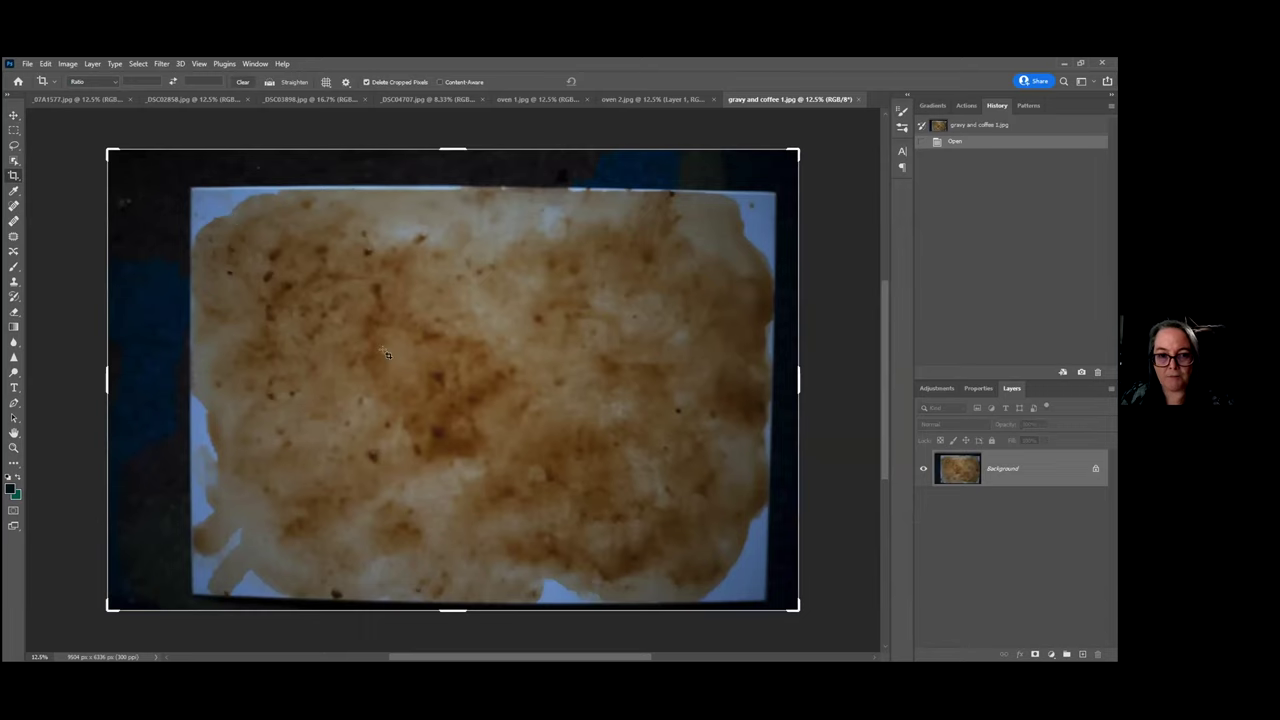
{"action": "left_click_drag", "start_coordinate": [748, 570], "coordinate": [643, 563]}
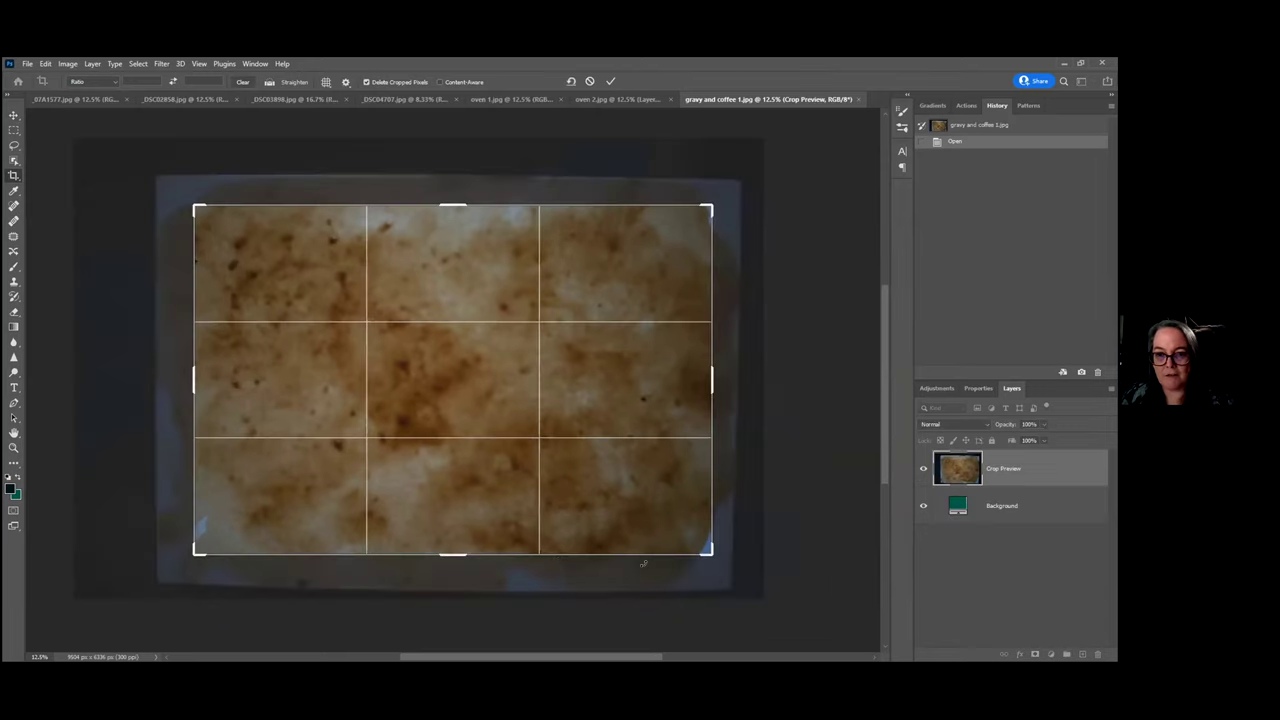
{"action": "key", "text": "Return"}
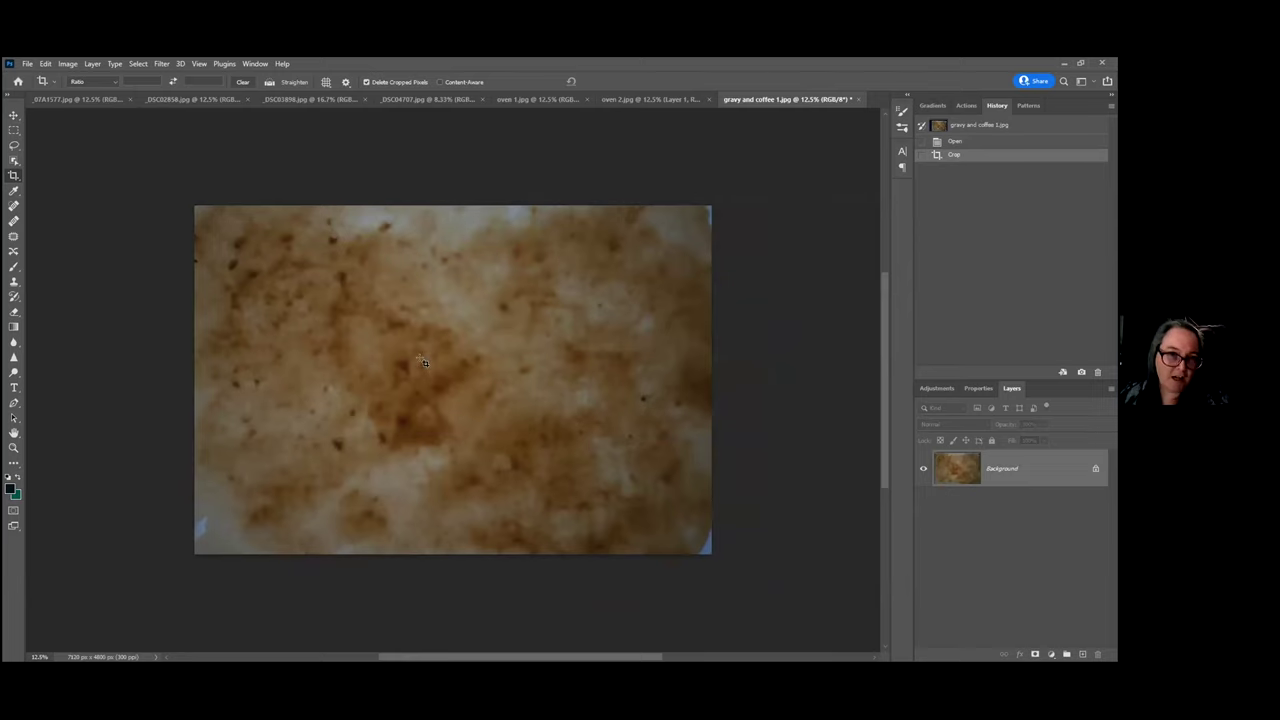
Copy the cropped gravy and coffee texture into the oven 2 document as a new layer aligned with the canvas's upper-left corner
{"action": "left_click", "coordinate": [14, 116]}
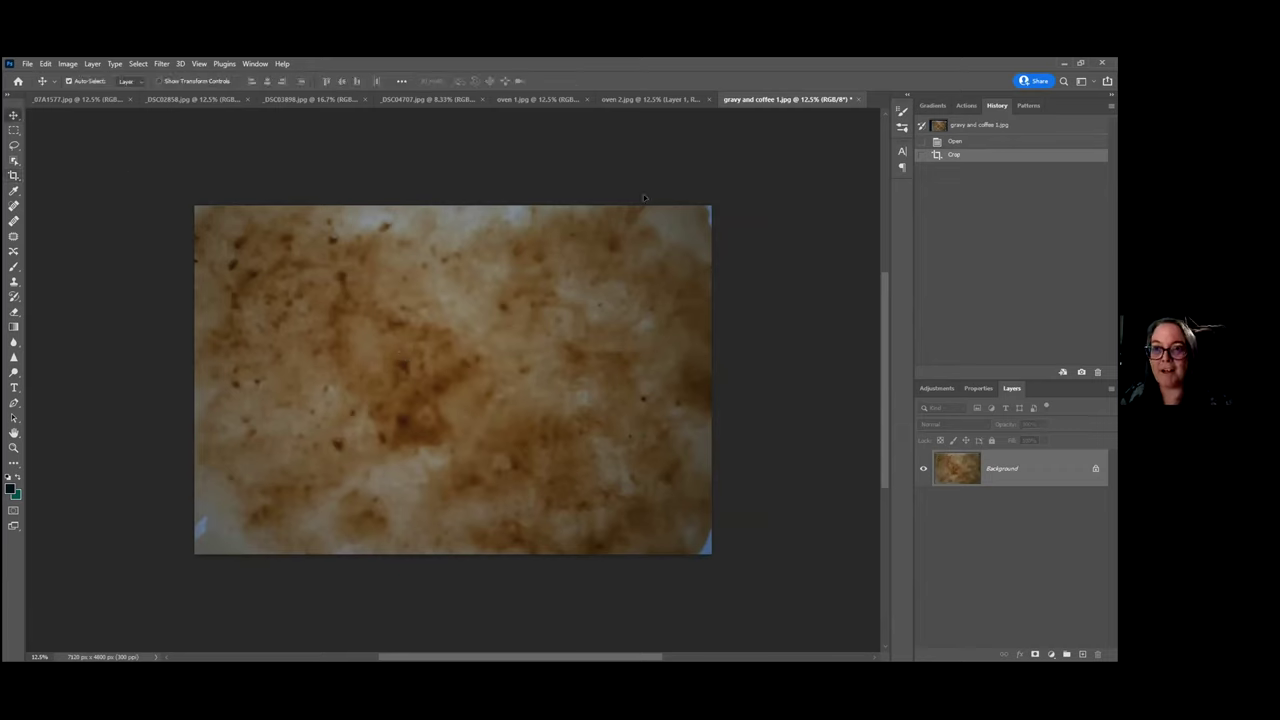
{"action": "left_click", "coordinate": [686, 102]}
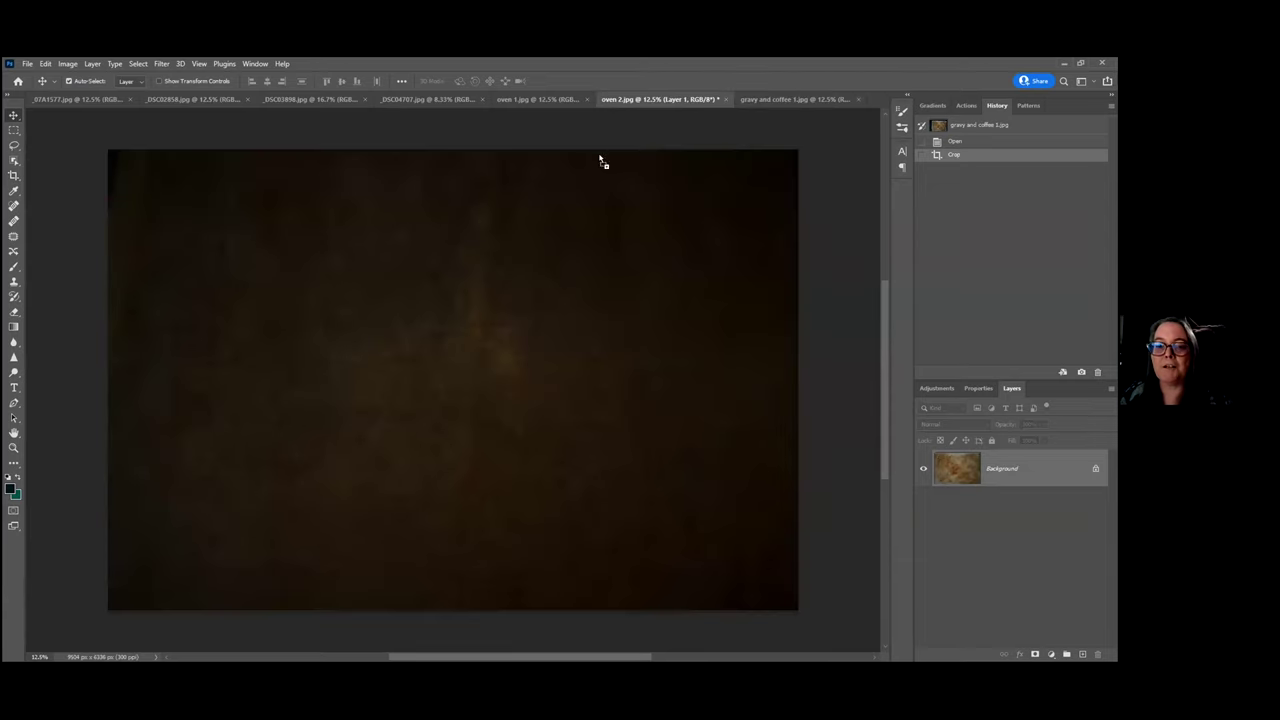
{"action": "left_click_drag", "start_coordinate": [416, 235], "coordinate": [348, 357]}
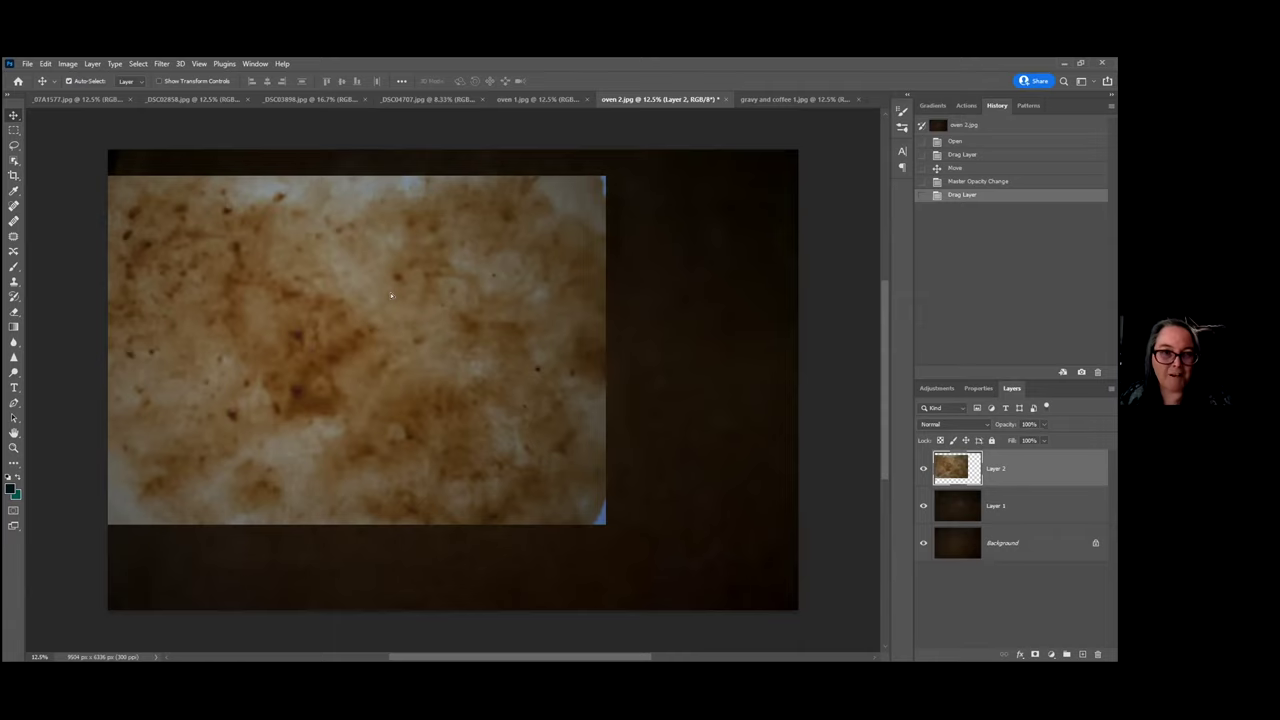
{"action": "left_click_drag", "start_coordinate": [373, 323], "coordinate": [393, 297]}
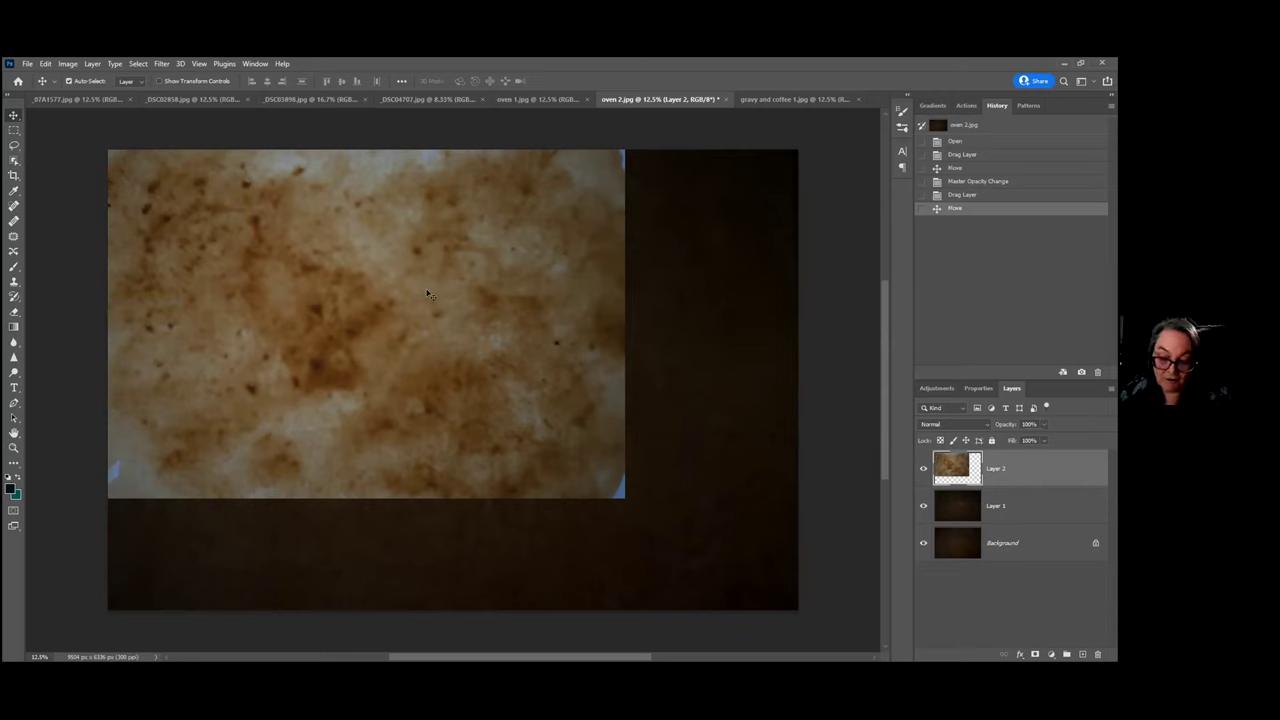
Scale the gravy and coffee layer proportionally to about 140% and position it to cover the whole canvas
{"action": "key", "text": "ctrl+t"}
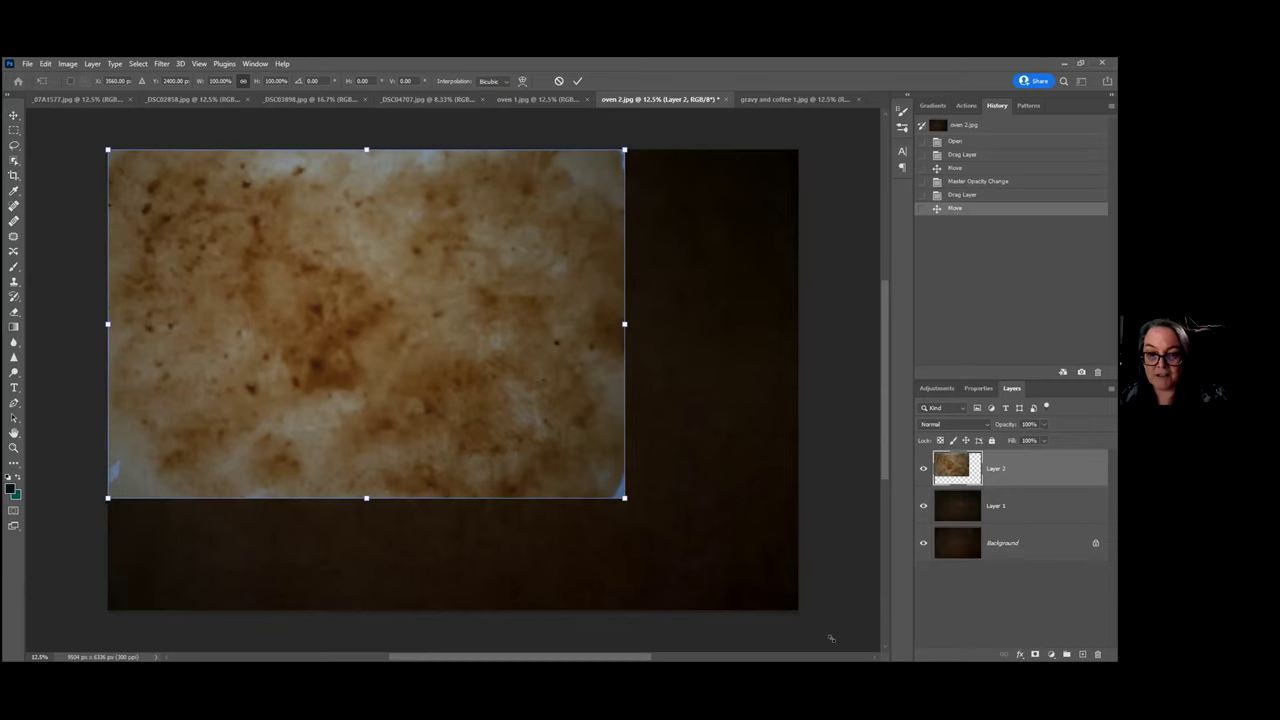
{"action": "left_click_drag", "start_coordinate": [625, 497], "coordinate": [834, 640]}
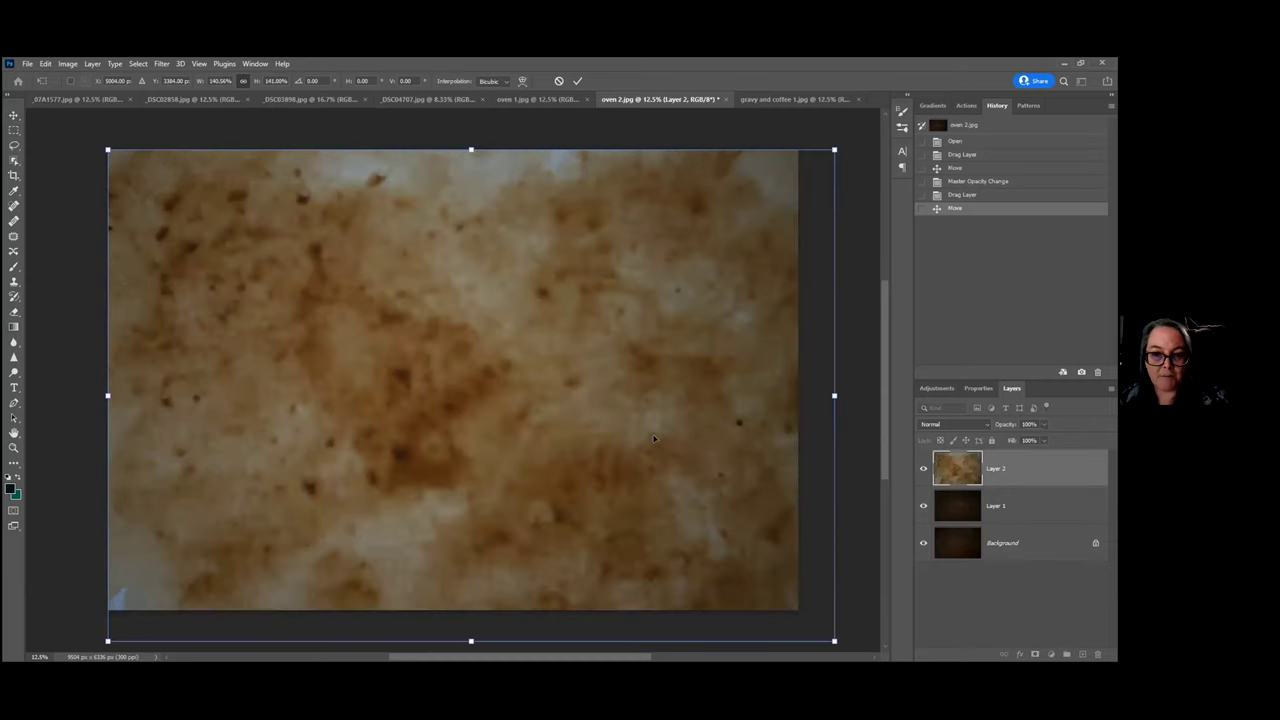
{"action": "left_click_drag", "start_coordinate": [494, 366], "coordinate": [468, 344]}
{"action": "key", "text": "Return"}
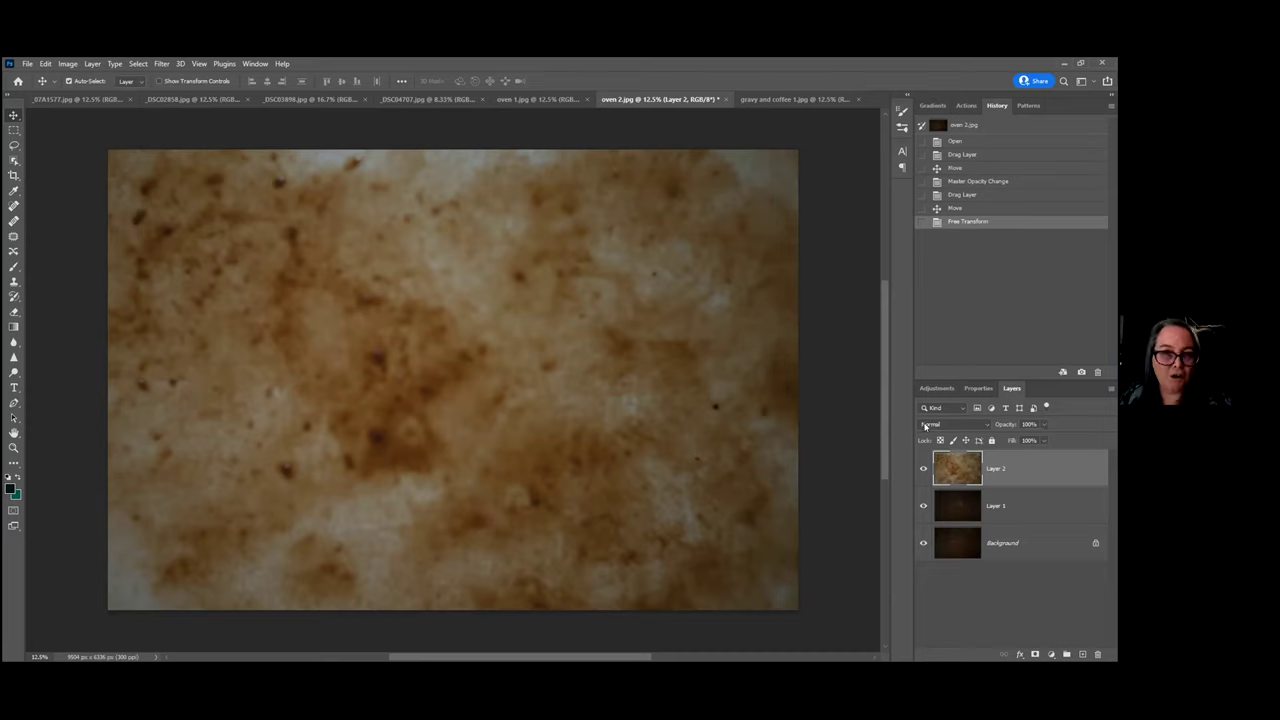
Set the gravy and coffee layer's blending mode to Color Dodge and flatten the image
{"action": "left_click", "coordinate": [985, 426]}
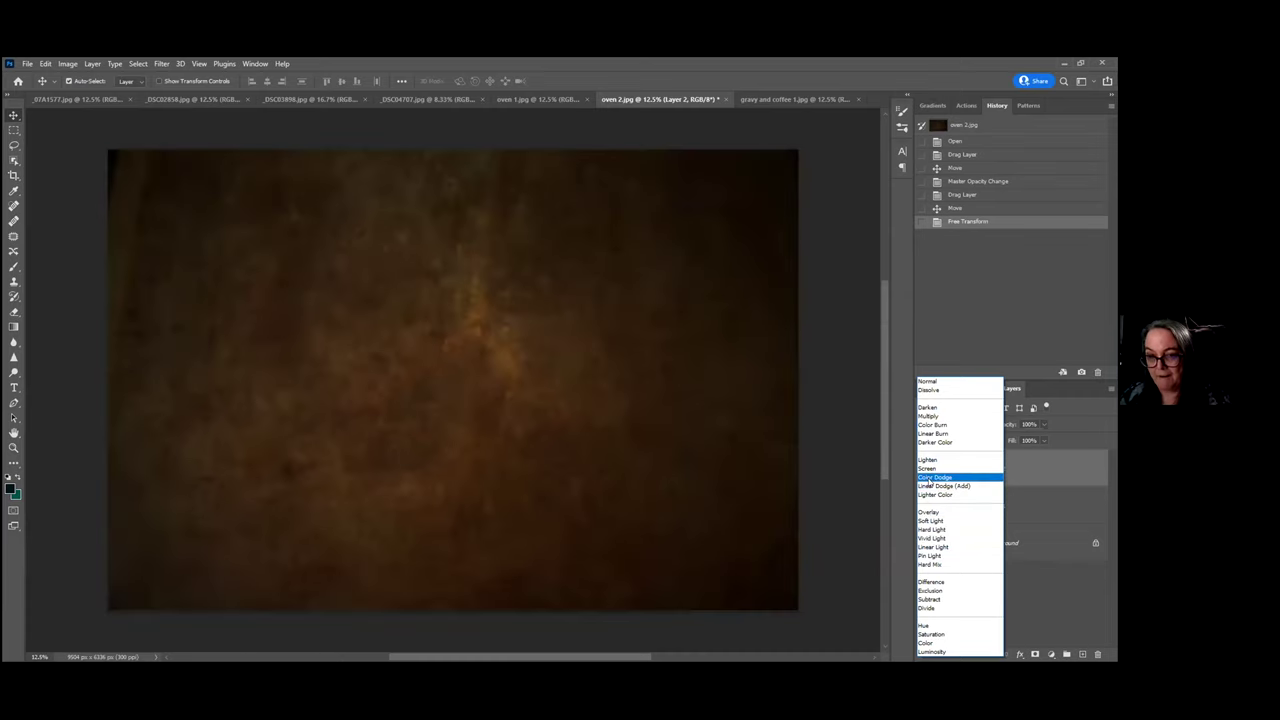
{"action": "left_click", "coordinate": [930, 480]}
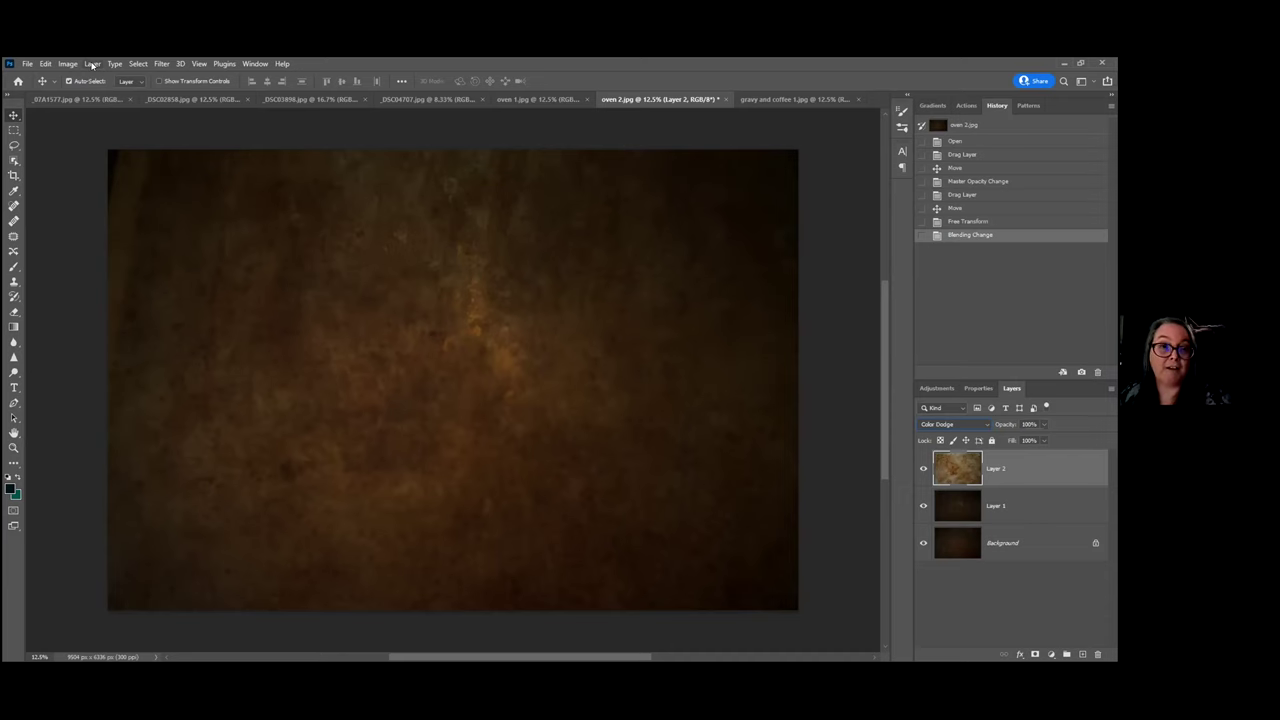
{"action": "left_click", "coordinate": [92, 64]}
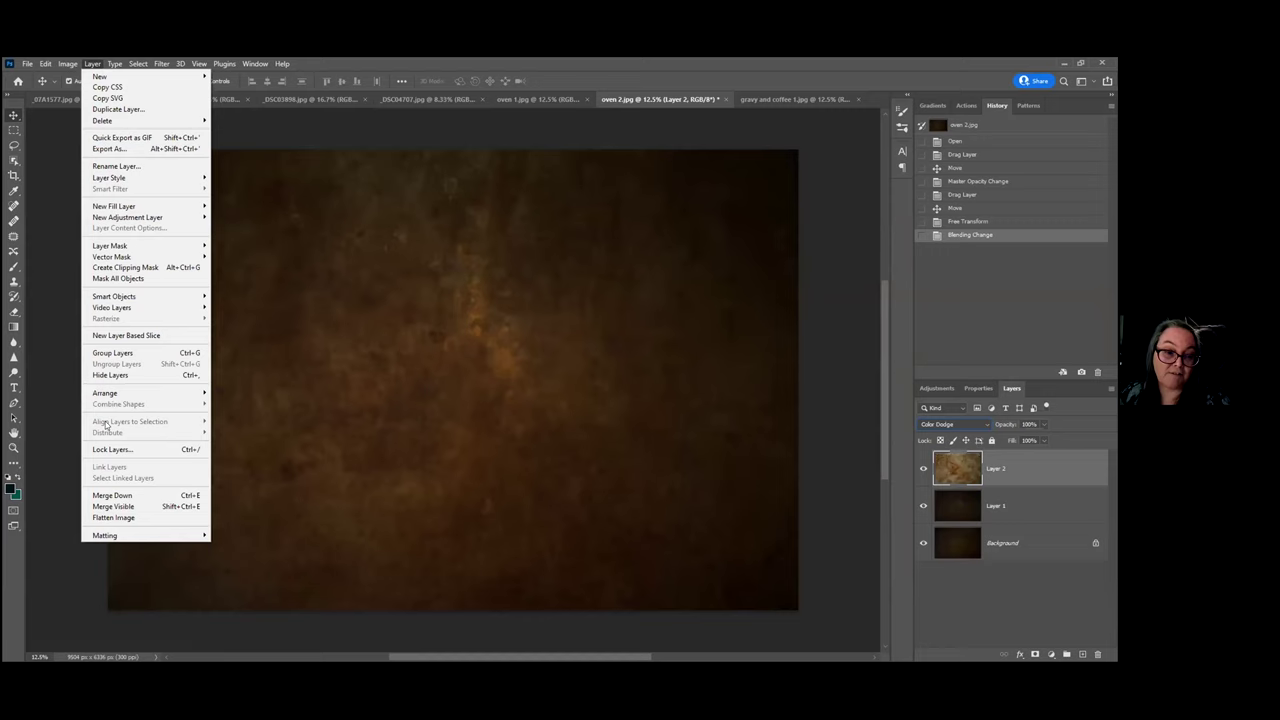
{"action": "left_click", "coordinate": [130, 519]}
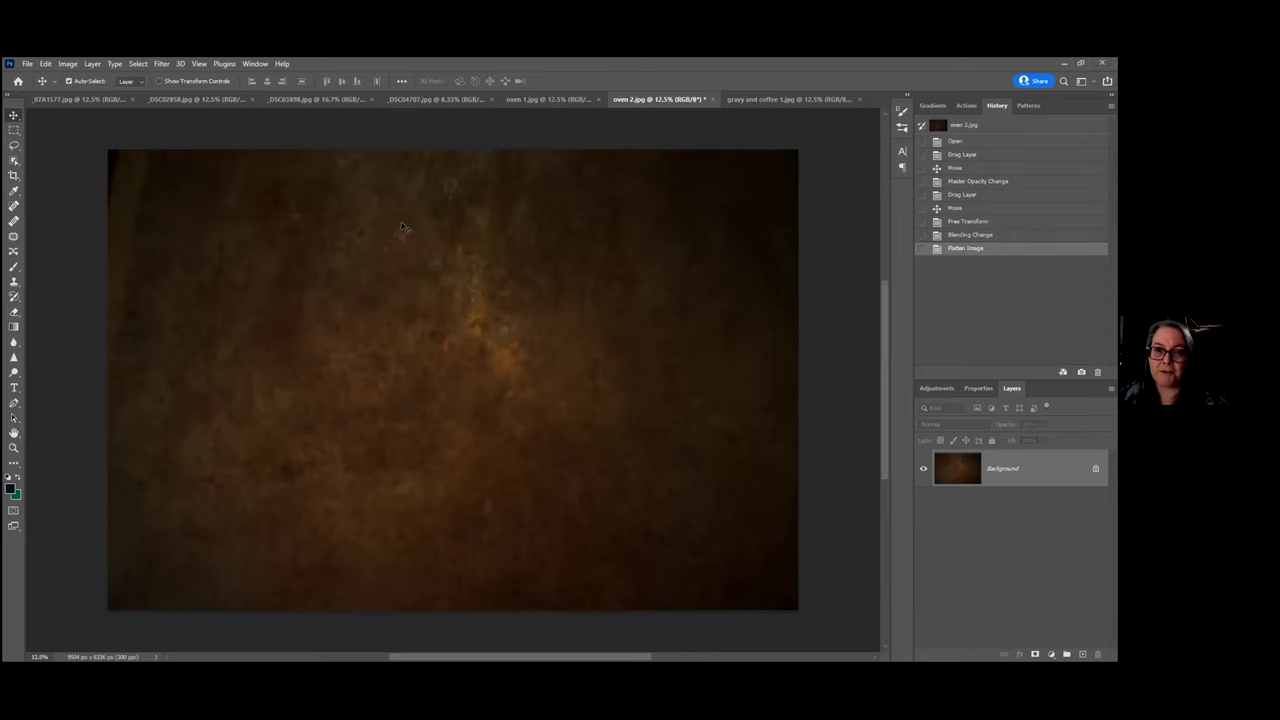
Crop the _DSC04707 portrait to about 6096 by 8440 px, excluding the backdrop's curved upper edge and the wall above it
{"action": "left_click", "coordinate": [424, 106]}
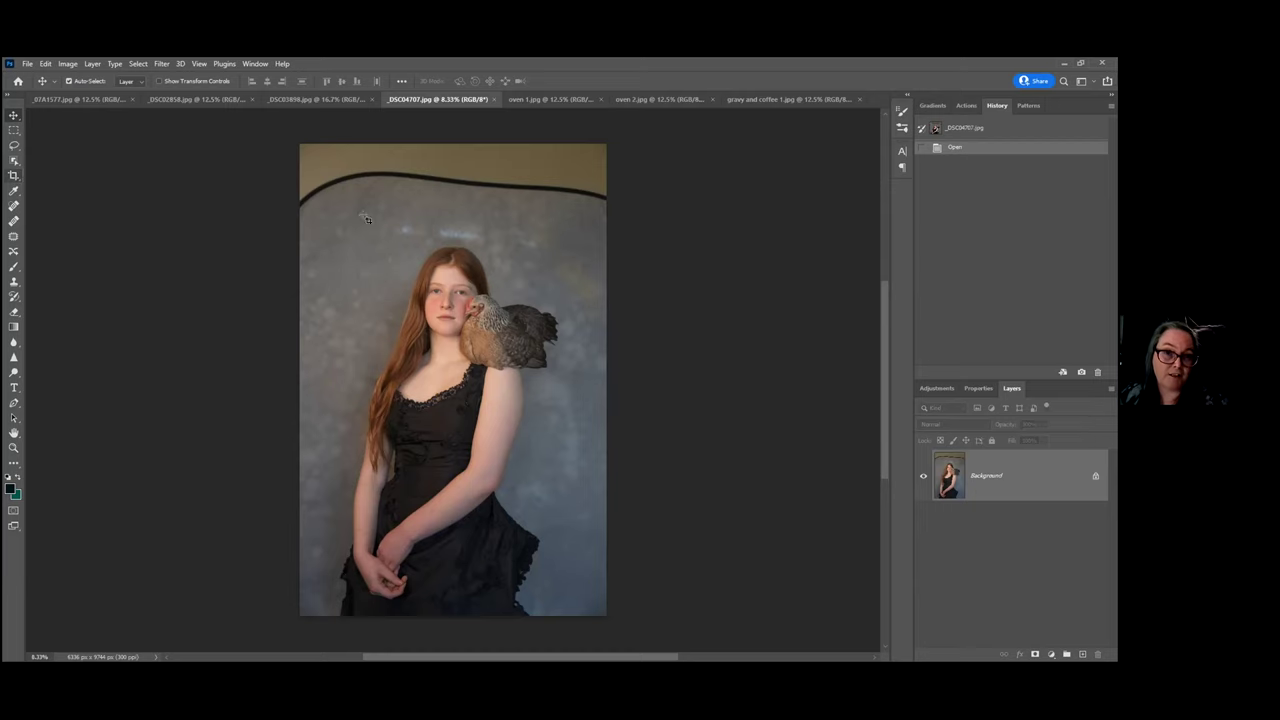
{"action": "key", "text": "c"}
{"action": "left_click_drag", "start_coordinate": [455, 147], "coordinate": [459, 175]}
{"action": "left_click_drag", "start_coordinate": [604, 380], "coordinate": [601, 380]}
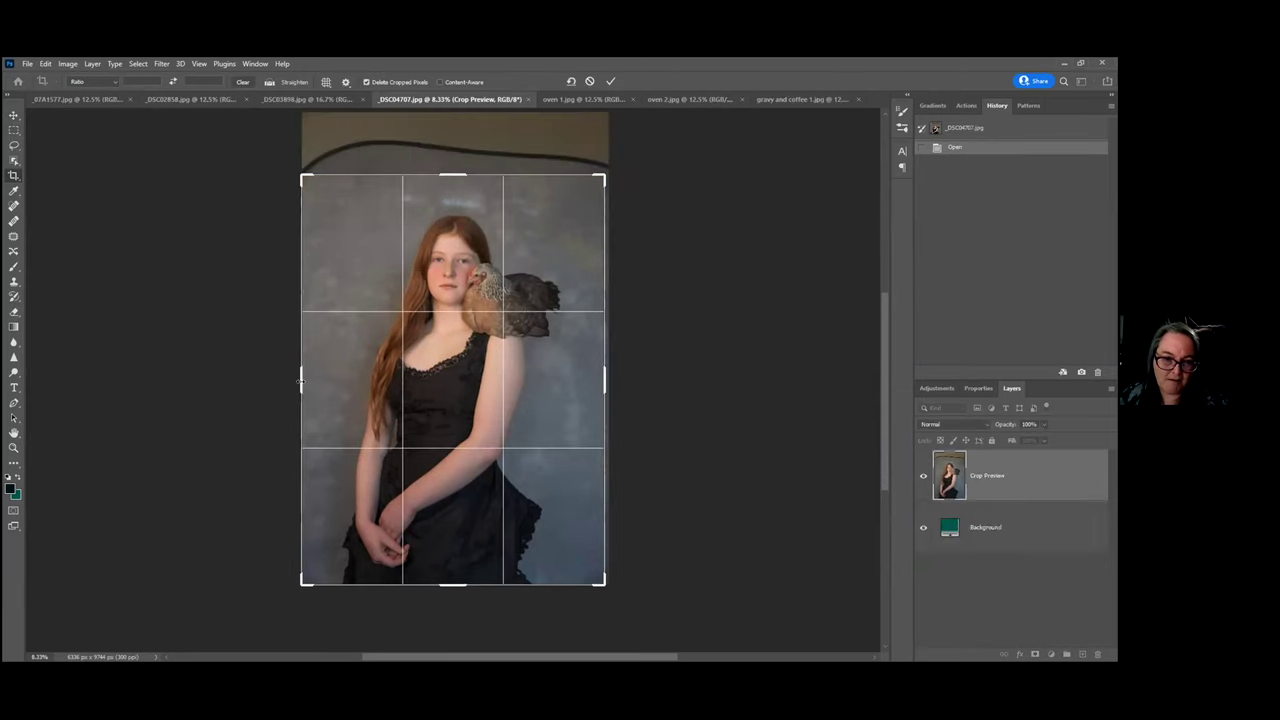
{"action": "key", "text": "Return"}
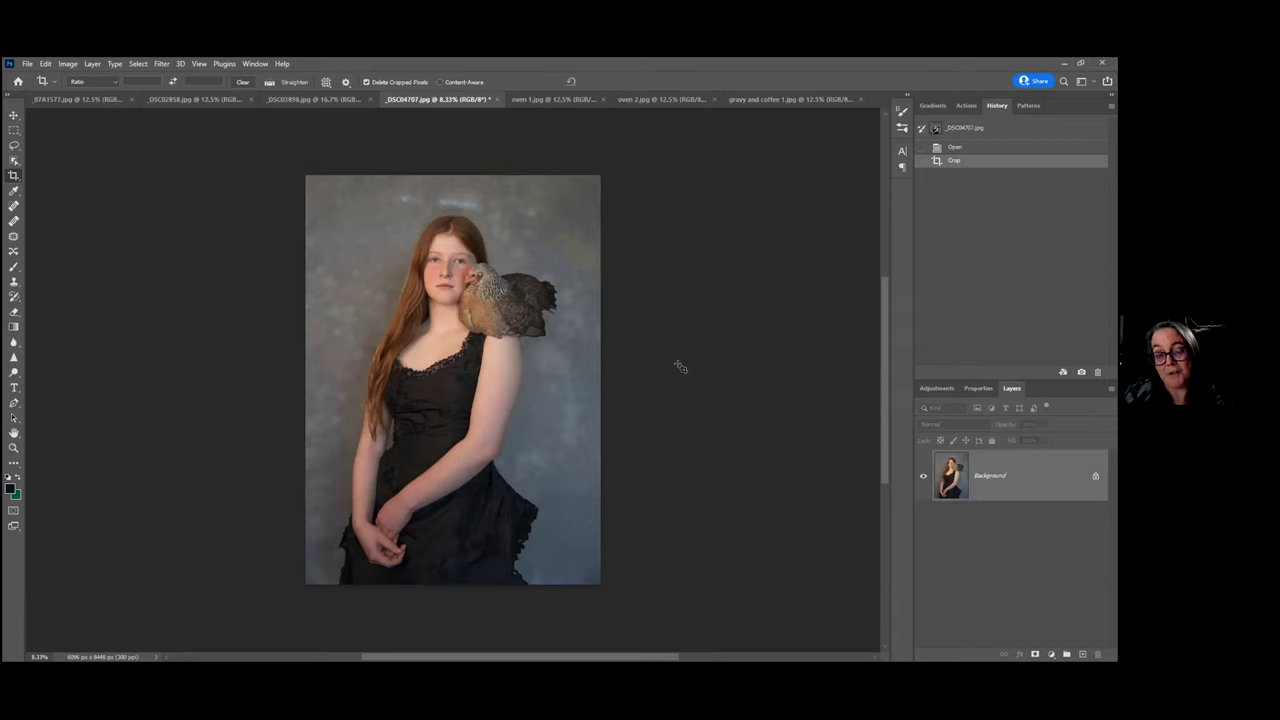
Copy the flattened oven 2 texture into the _DSC04707 portrait document as a new layer
{"action": "left_click", "coordinate": [747, 104]}
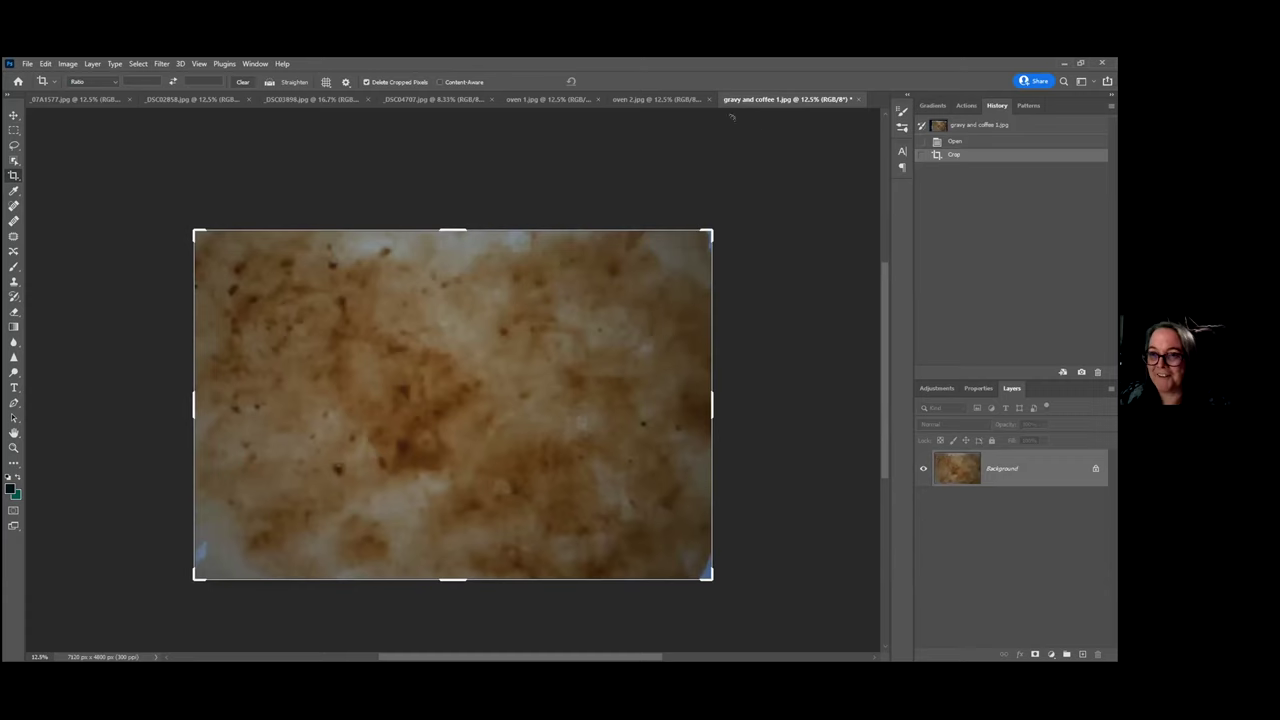
{"action": "left_click", "coordinate": [704, 102]}
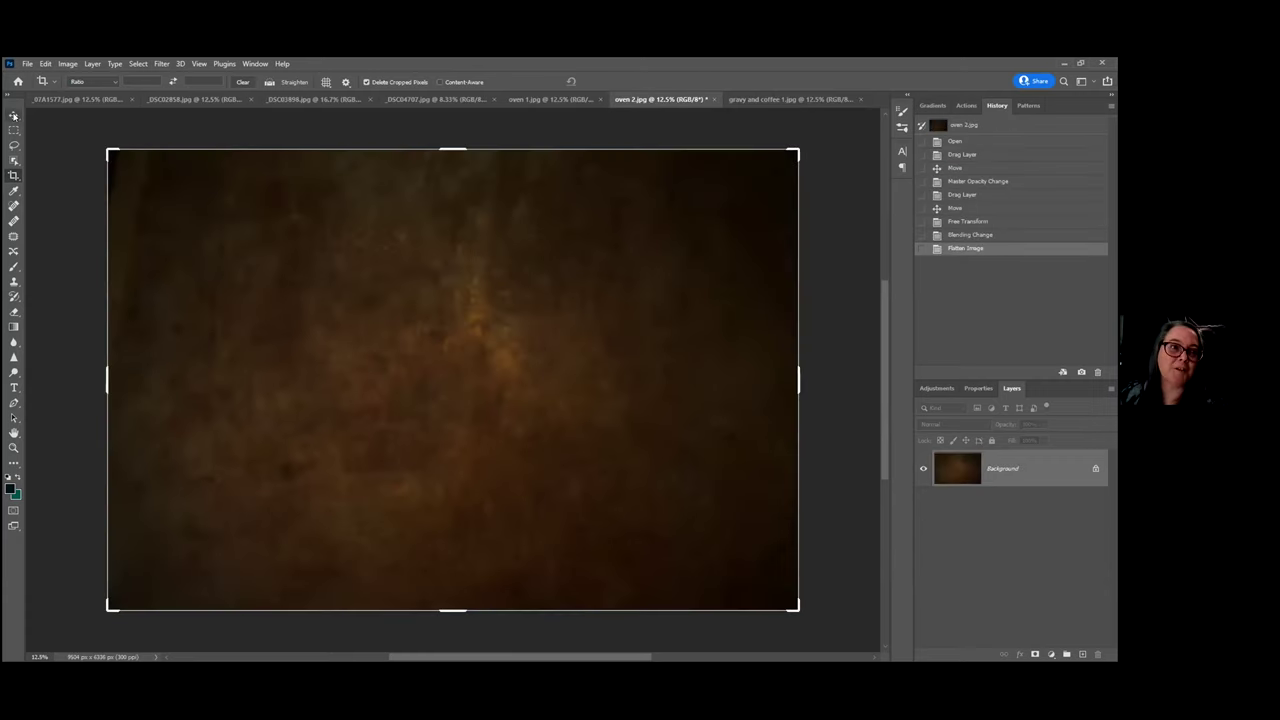
{"action": "left_click", "coordinate": [14, 116]}
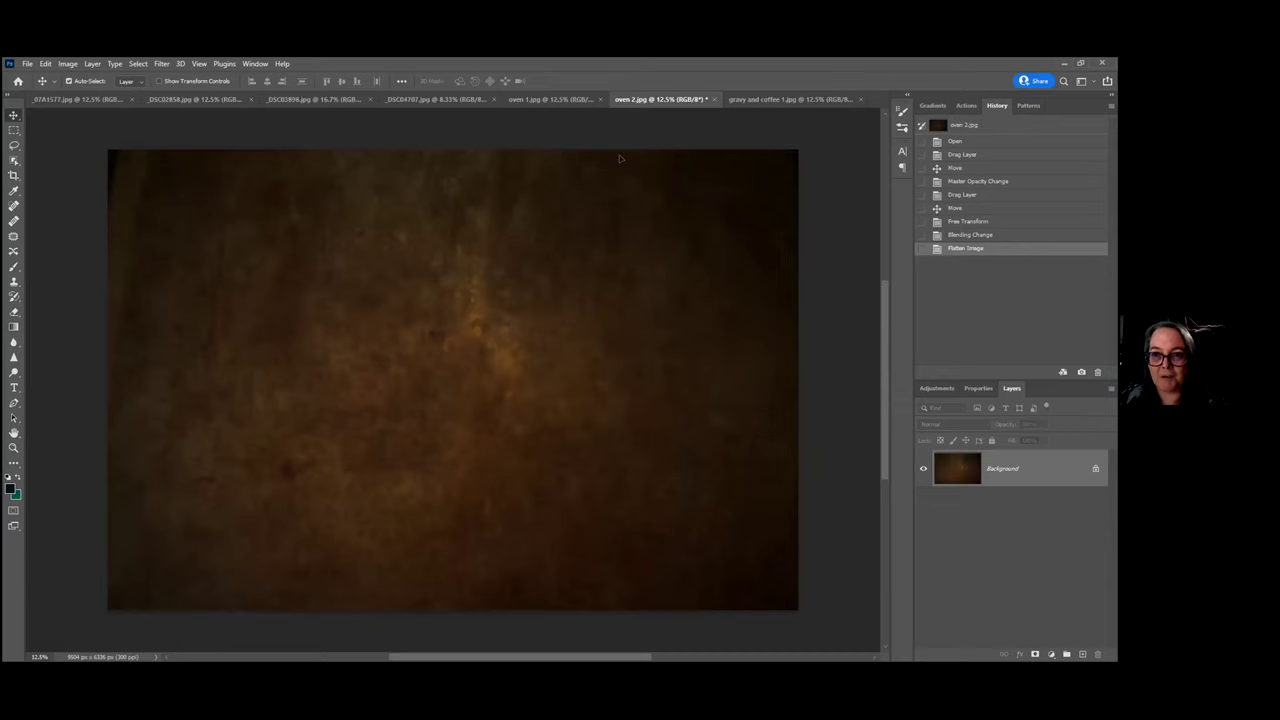
{"action": "left_click", "coordinate": [550, 100]}
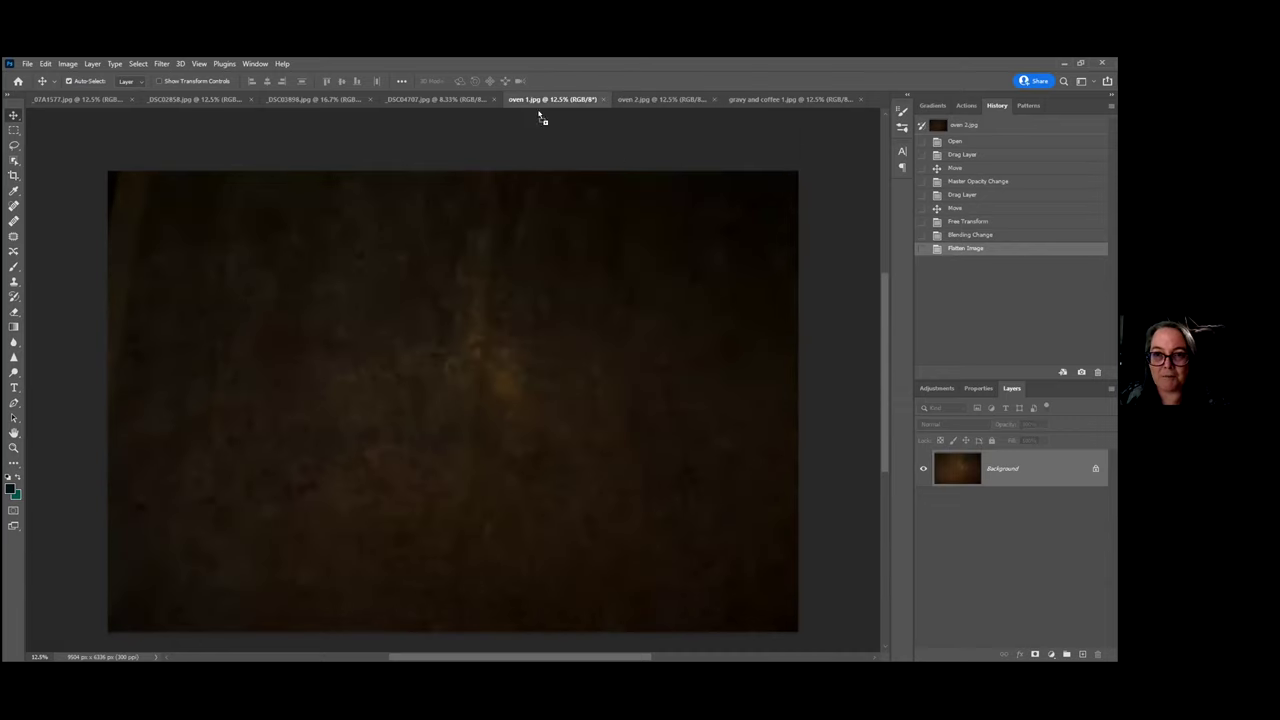
{"action": "left_click", "coordinate": [433, 100]}
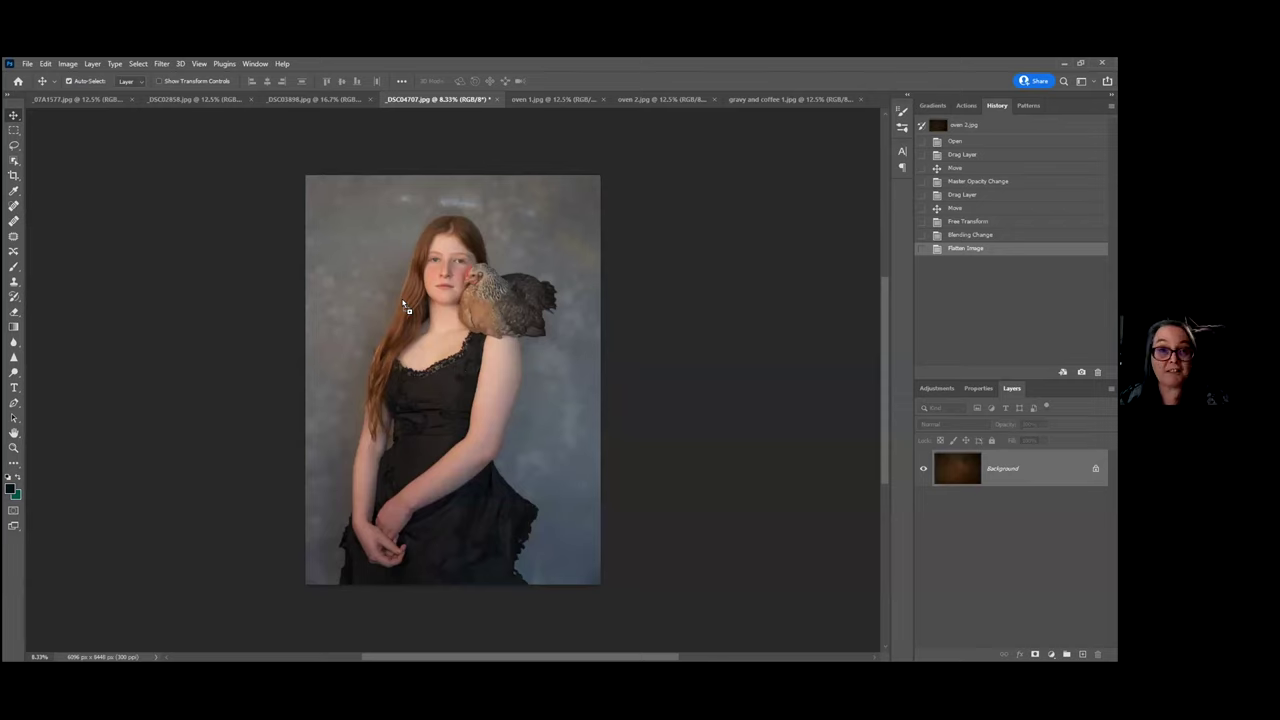
{"action": "left_click_drag", "start_coordinate": [408, 310], "coordinate": [408, 310]}
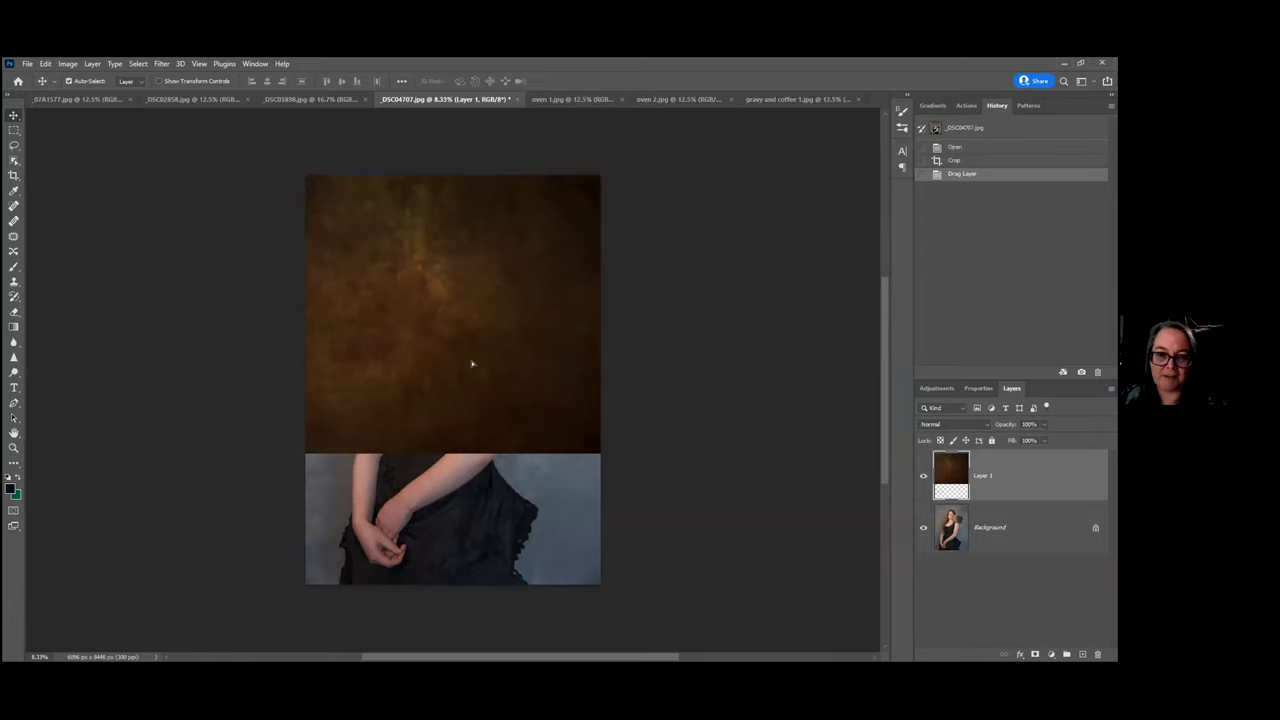
Rotate the texture layer 90° and position it to cover the whole portrait, and open its blending mode choices
{"action": "left_click_drag", "start_coordinate": [473, 371], "coordinate": [473, 411]}
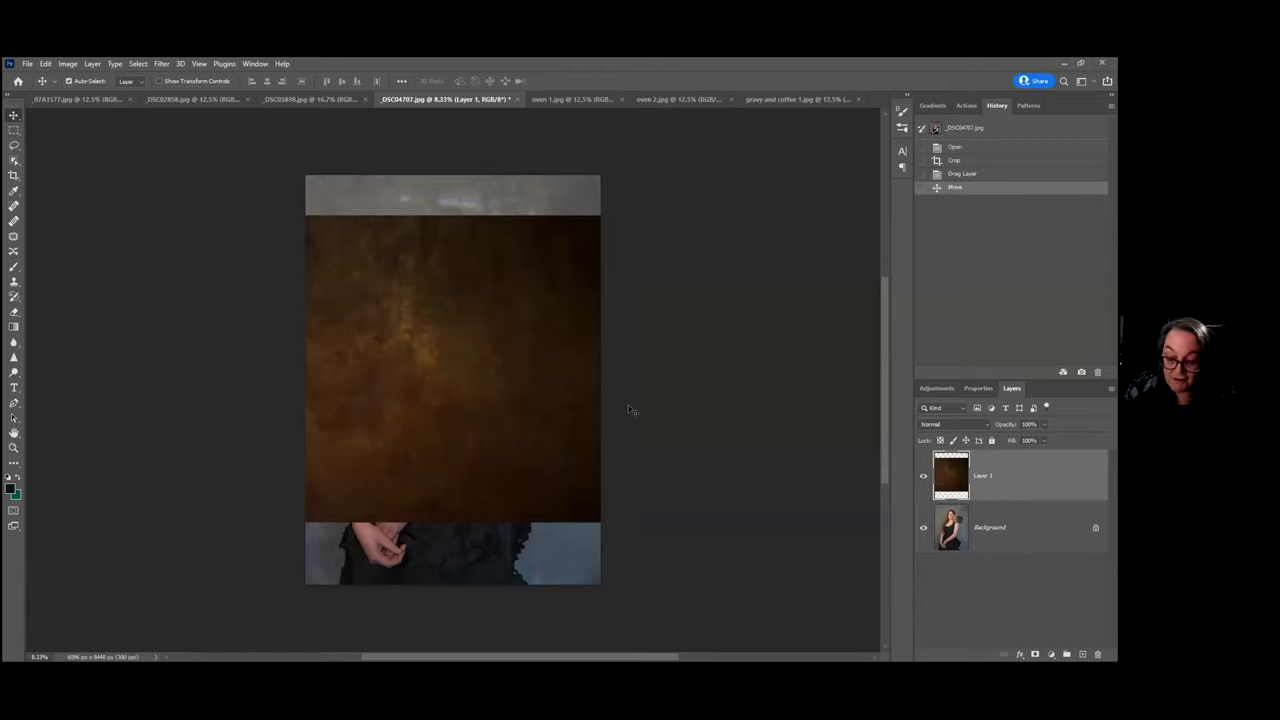
{"action": "key", "text": "ctrl+t"}
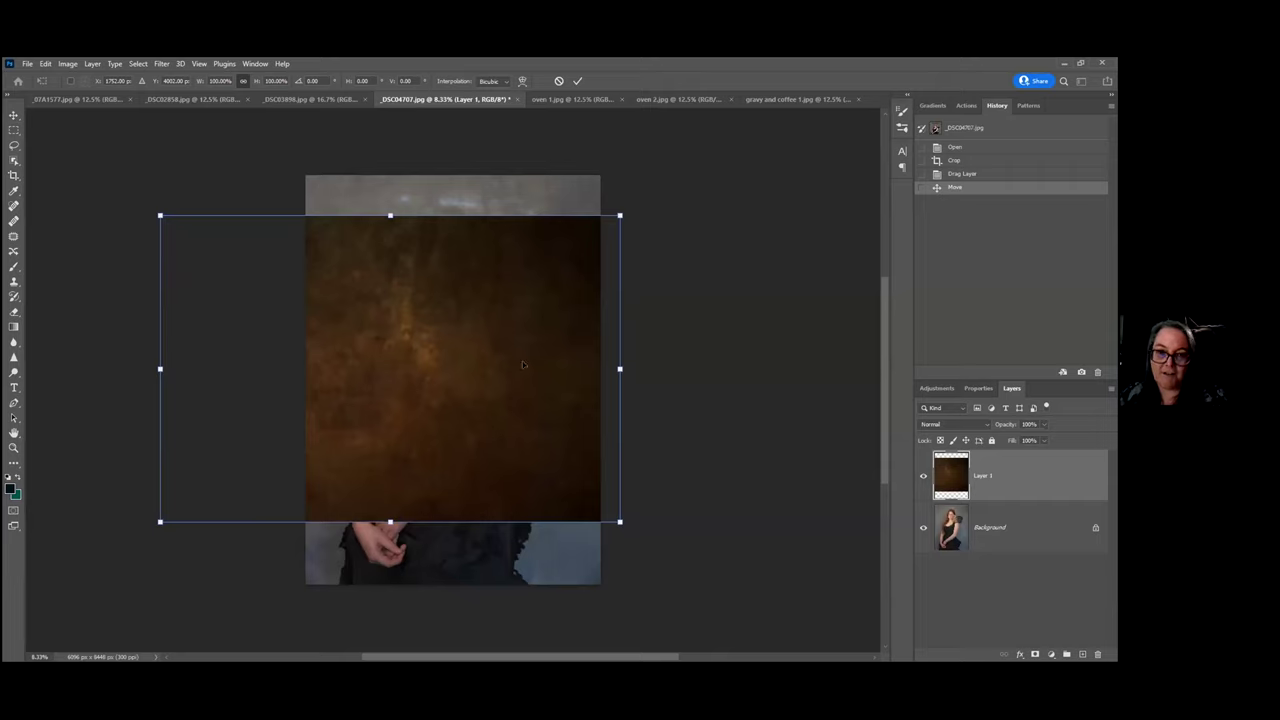
{"action": "left_click_drag", "start_coordinate": [522, 361], "coordinate": [543, 340]}
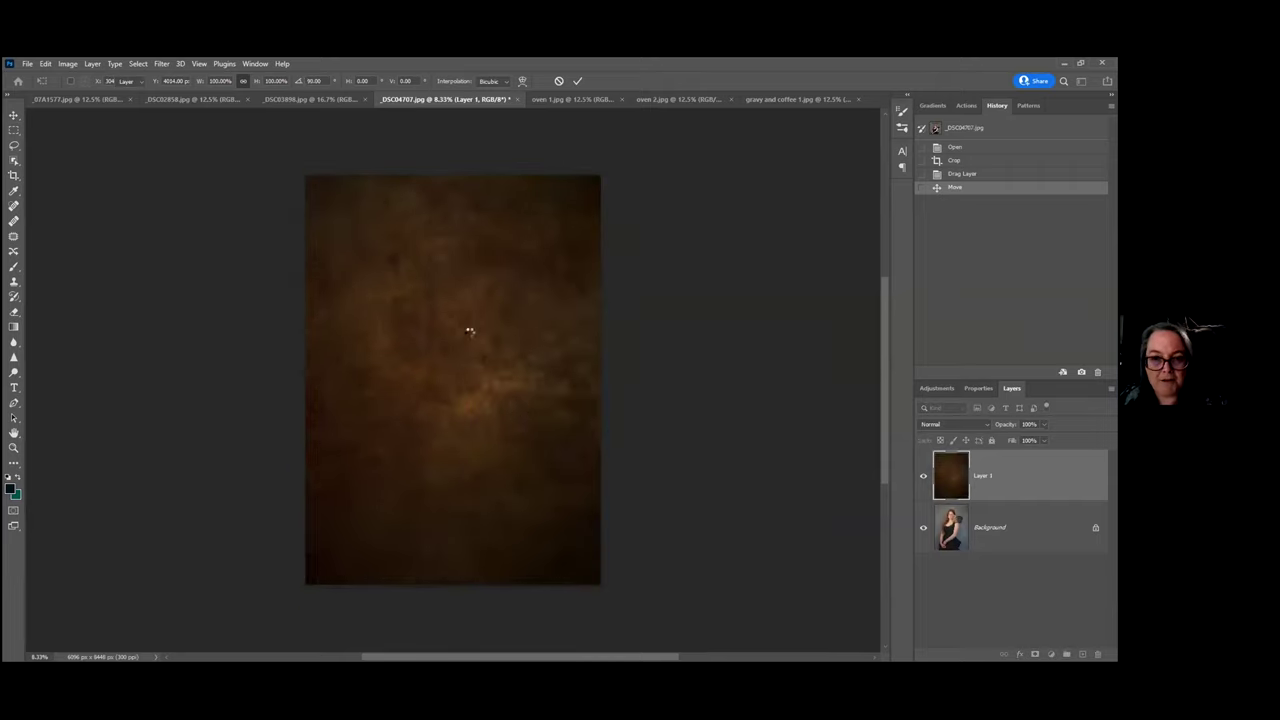
{"action": "key", "text": "Return"}
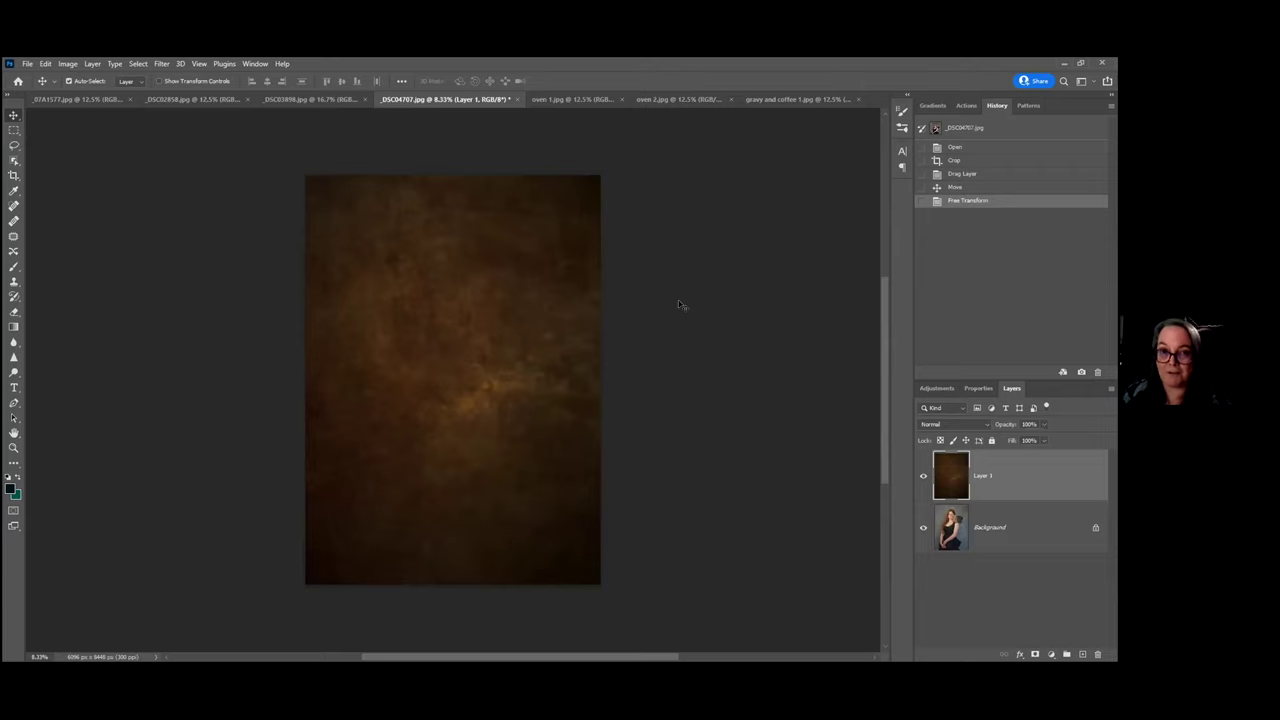
{"action": "left_click", "coordinate": [988, 425]}
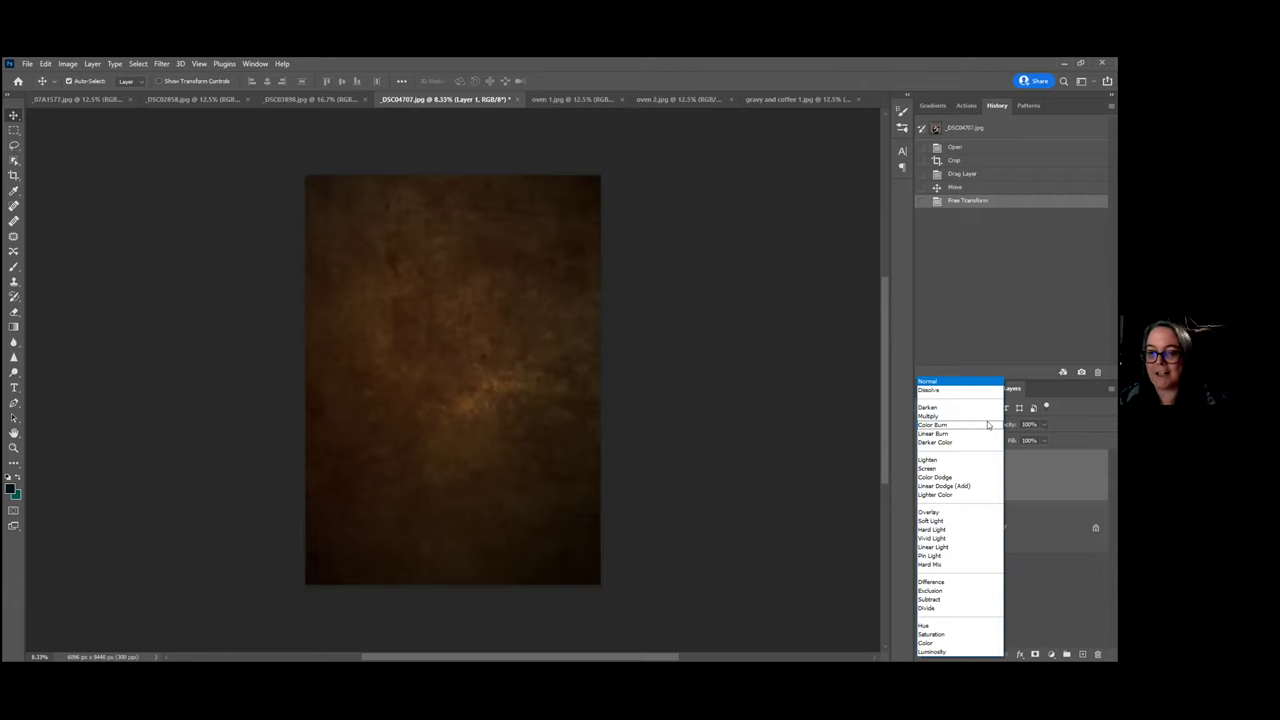
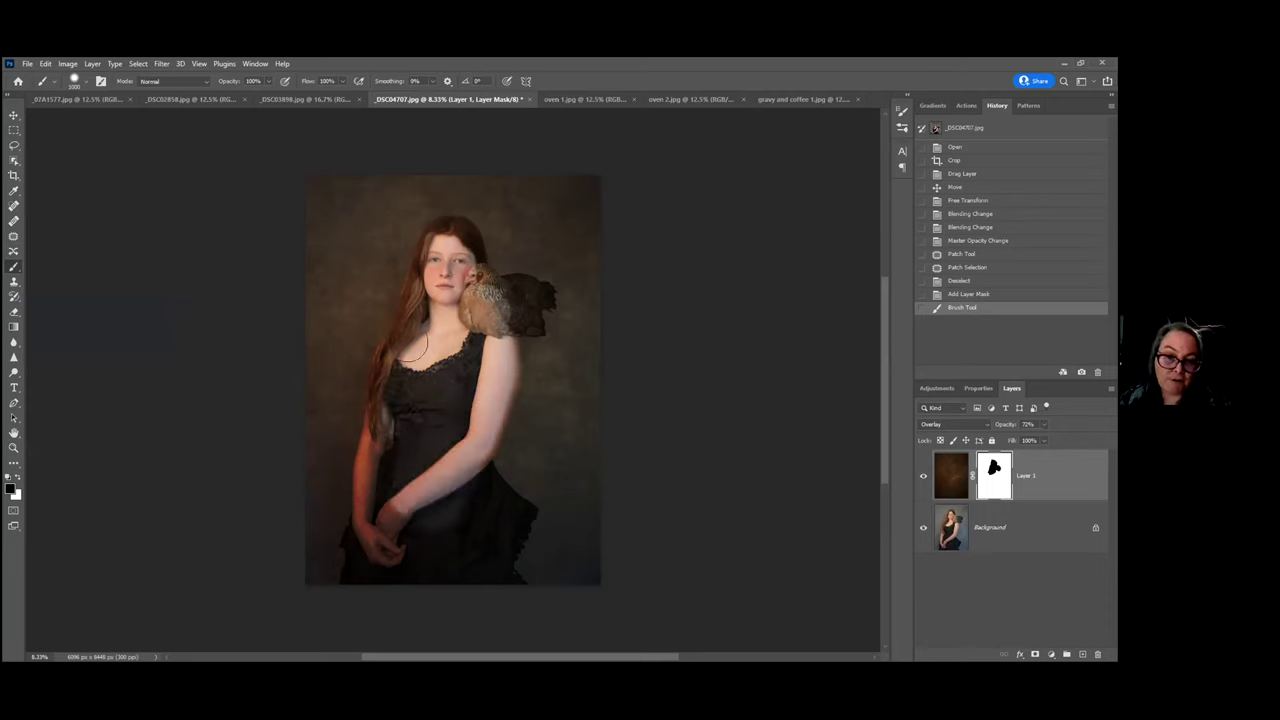
Paint black on the texture layer's mask over the girl's face, hair, arms and dress and the hen to hide the texture there
{"action": "mouse_move", "coordinate": [396, 374]}
{"action": "left_mouse_down"}
{"action": "mouse_move", "coordinate": [376, 536]}
{"action": "mouse_move", "coordinate": [393, 533]}
{"action": "mouse_move", "coordinate": [433, 454]}
{"action": "mouse_move", "coordinate": [444, 515]}
{"action": "mouse_move", "coordinate": [457, 477]}
{"action": "mouse_move", "coordinate": [498, 517]}
{"action": "mouse_move", "coordinate": [469, 576]}
{"action": "mouse_move", "coordinate": [442, 540]}
{"action": "mouse_move", "coordinate": [380, 580]}
{"action": "mouse_move", "coordinate": [366, 533]}
{"action": "mouse_move", "coordinate": [391, 507]}
{"action": "mouse_move", "coordinate": [423, 415]}
{"action": "mouse_move", "coordinate": [405, 435]}
{"action": "mouse_move", "coordinate": [417, 488]}
{"action": "mouse_move", "coordinate": [464, 440]}
{"action": "mouse_move", "coordinate": [483, 343]}
{"action": "mouse_move", "coordinate": [471, 310]}
{"action": "mouse_move", "coordinate": [481, 296]}
{"action": "mouse_move", "coordinate": [515, 300]}
{"action": "left_mouse_up"}
{"action": "left_click", "coordinate": [437, 283]}
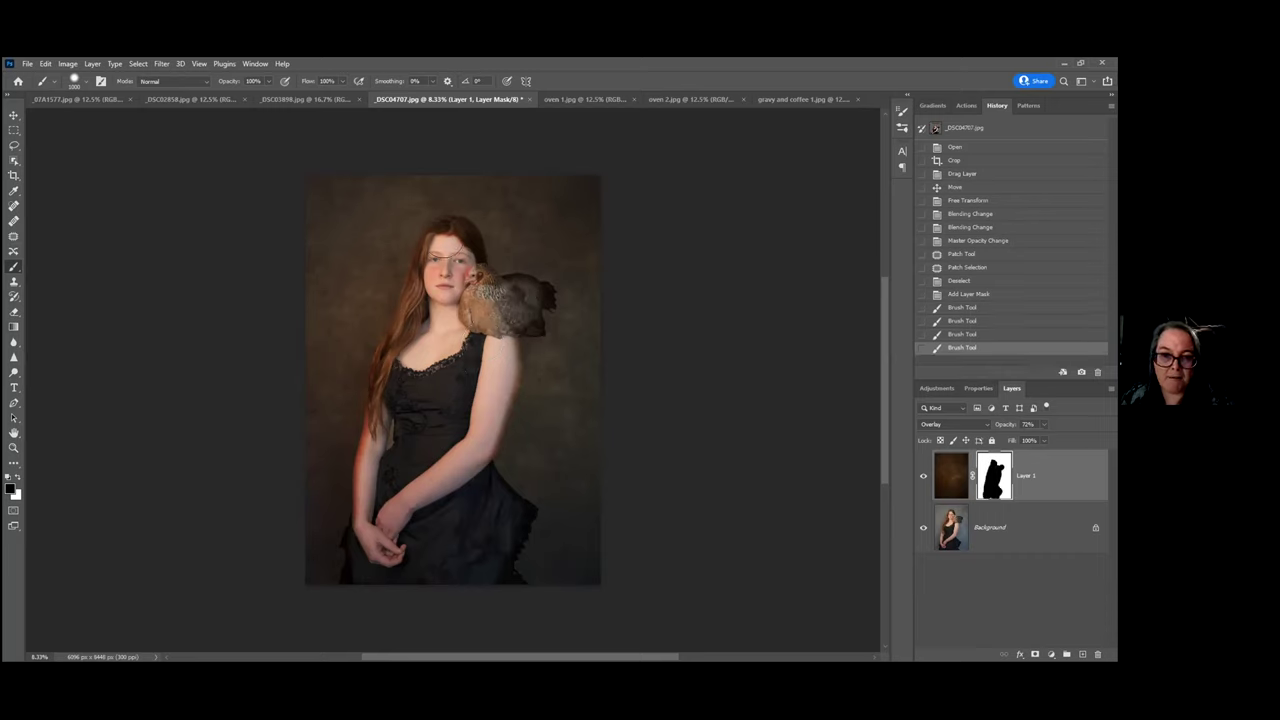
{"action": "left_click", "coordinate": [425, 497]}
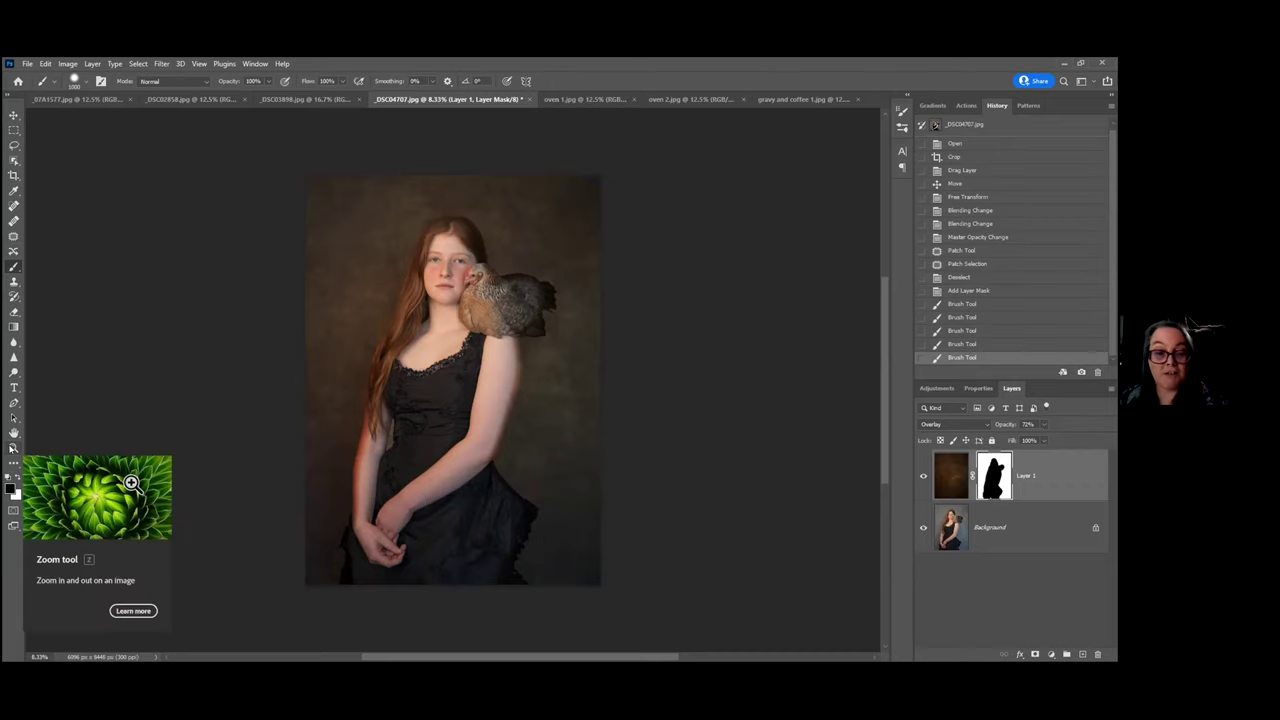
Mask the remaining texture off the outer edge of the girl's hanging arm, from upper arm to wrist, with a 300 px soft round brush
{"action": "left_click", "coordinate": [13, 448]}
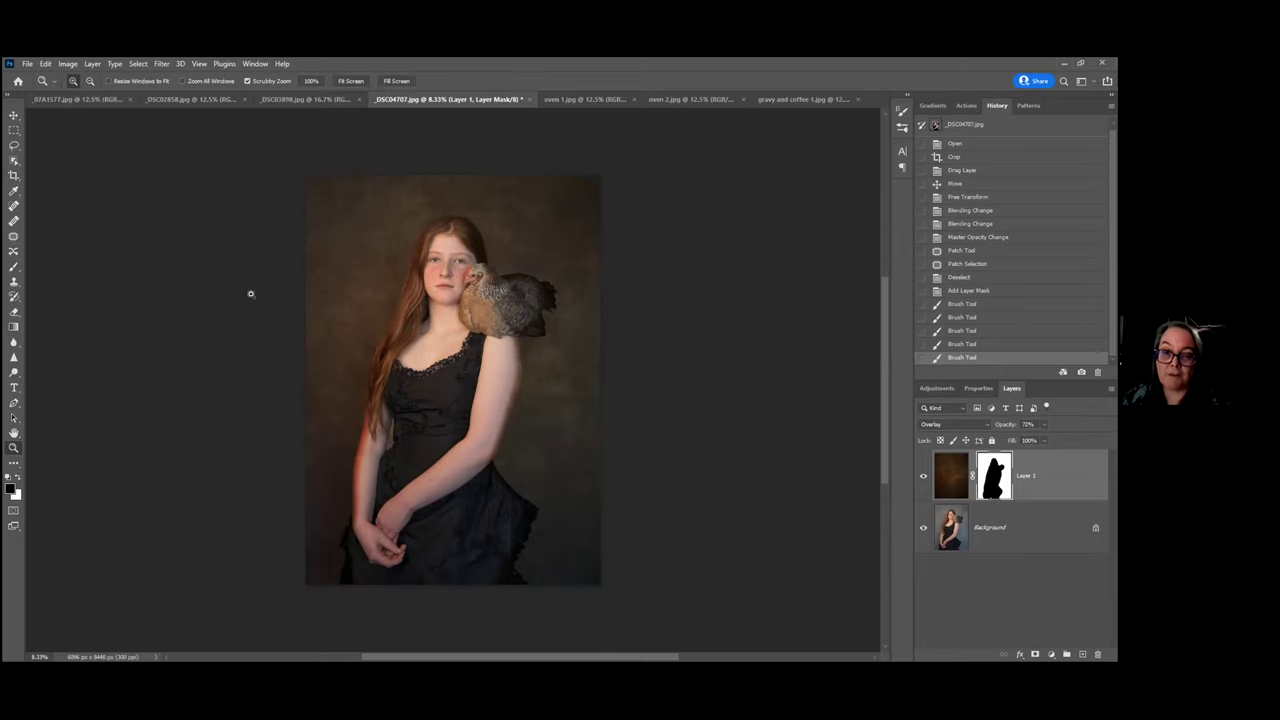
{"action": "left_click", "coordinate": [339, 450]}
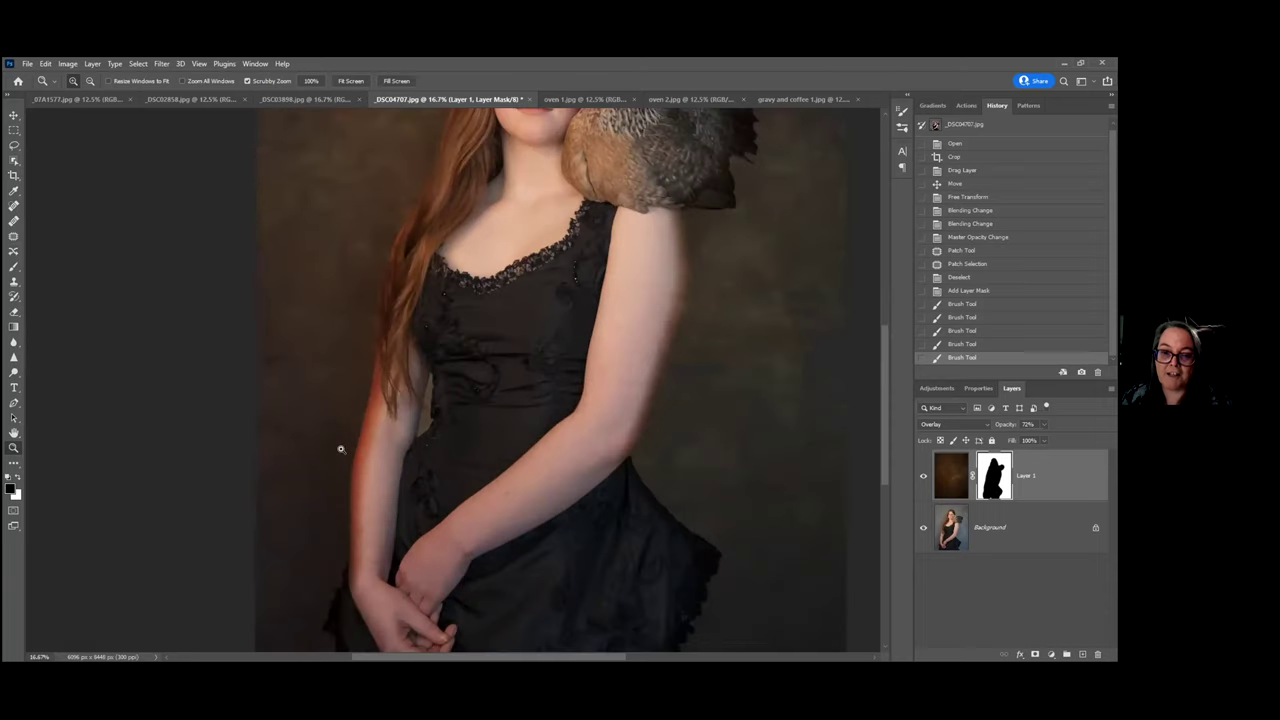
{"action": "left_click", "coordinate": [340, 446]}
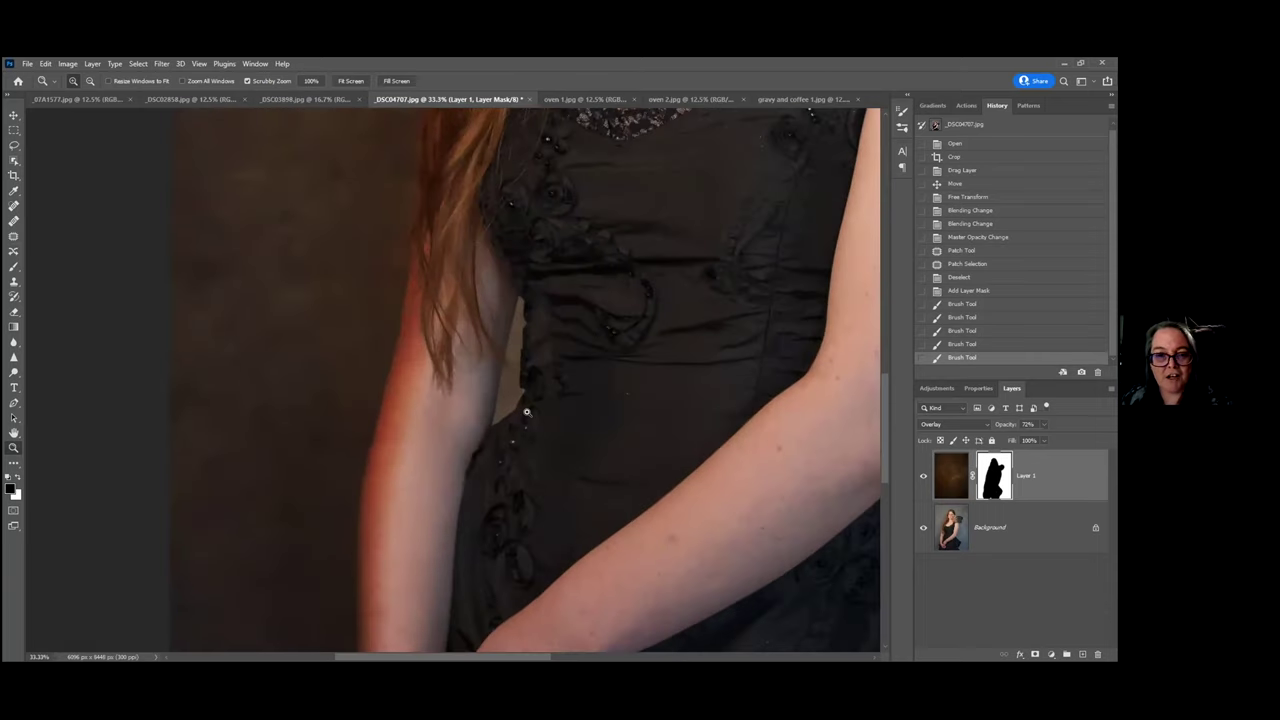
{"action": "left_click", "coordinate": [11, 267]}
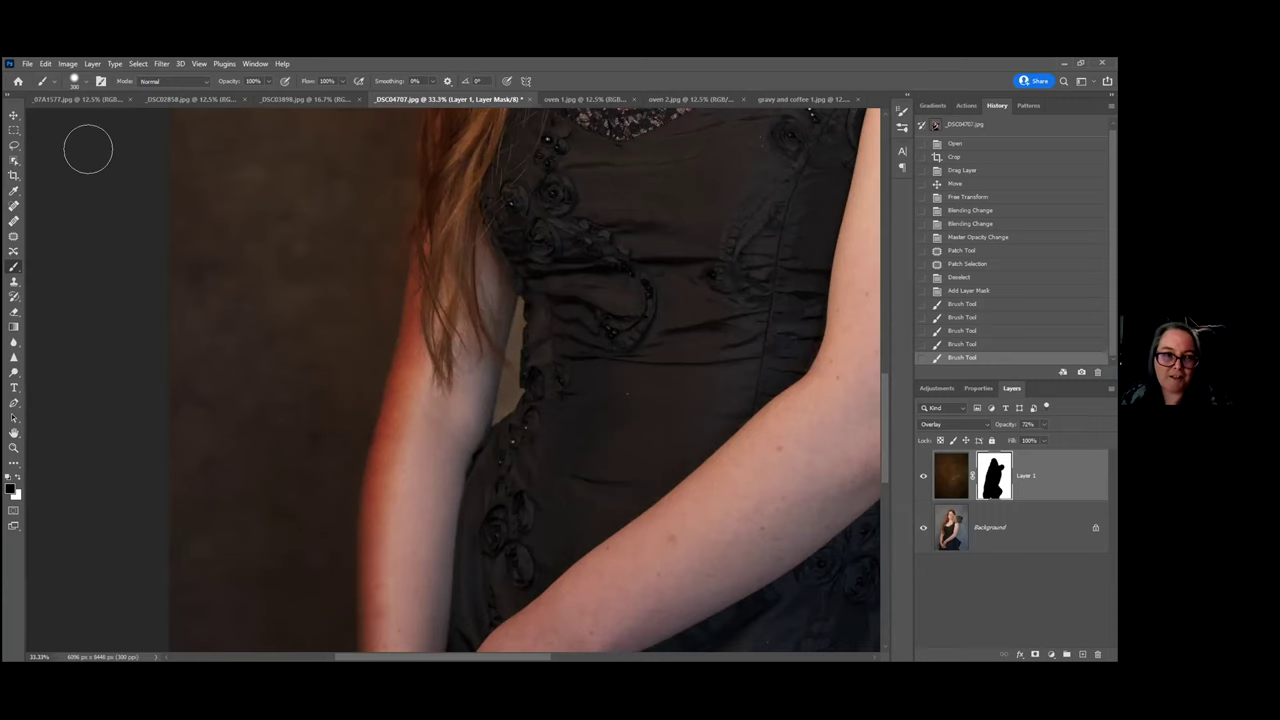
{"action": "left_click", "coordinate": [86, 83]}
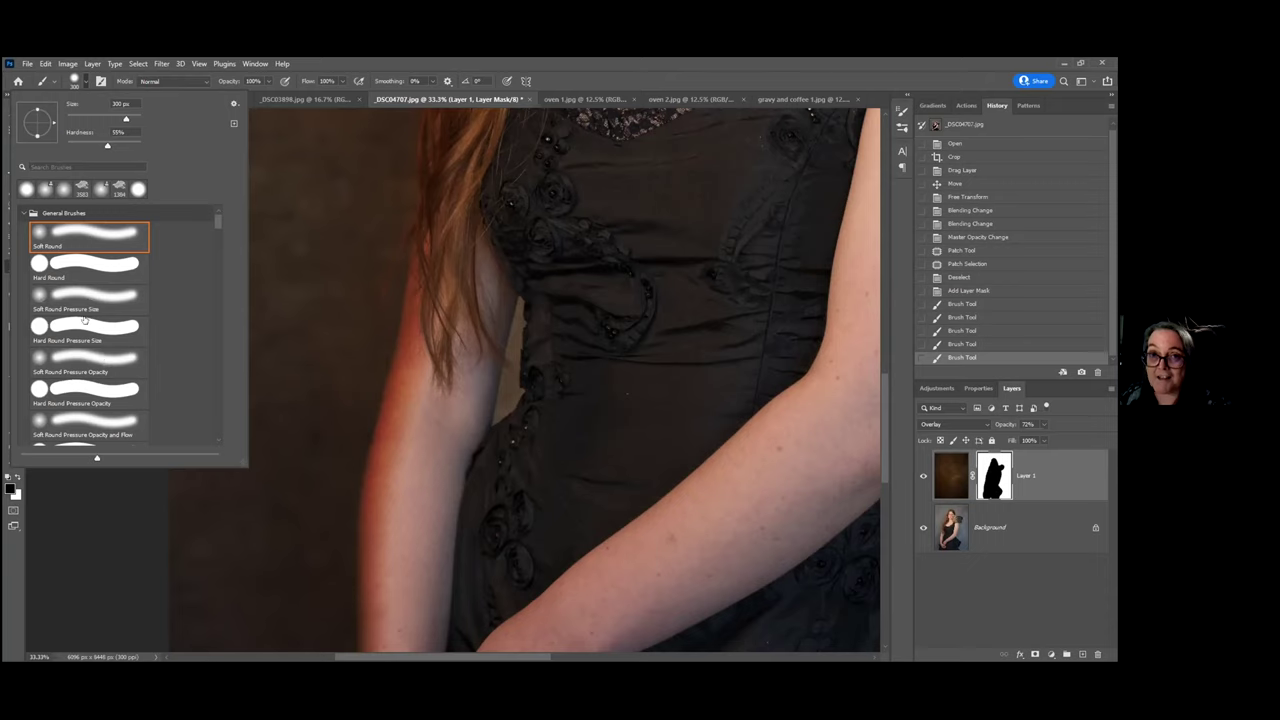
{"action": "left_click", "coordinate": [435, 320]}
{"action": "left_click_drag", "start_coordinate": [423, 401], "coordinate": [404, 445]}
{"action": "mouse_move", "coordinate": [435, 265]}
{"action": "left_mouse_down"}
{"action": "mouse_move", "coordinate": [387, 527]}
{"action": "mouse_move", "coordinate": [409, 493]}
{"action": "mouse_move", "coordinate": [413, 377]}
{"action": "mouse_move", "coordinate": [385, 477]}
{"action": "mouse_move", "coordinate": [368, 642]}
{"action": "left_mouse_up"}
{"action": "mouse_move", "coordinate": [437, 277]}
{"action": "left_mouse_down"}
{"action": "mouse_move", "coordinate": [428, 340]}
{"action": "mouse_move", "coordinate": [430, 272]}
{"action": "left_mouse_up"}
{"action": "scroll", "coordinate": [624, 372], "scroll_direction": "down", "scroll_amount": 2}
{"action": "scroll", "coordinate": [517, 389], "scroll_direction": "down", "scroll_amount": 6}
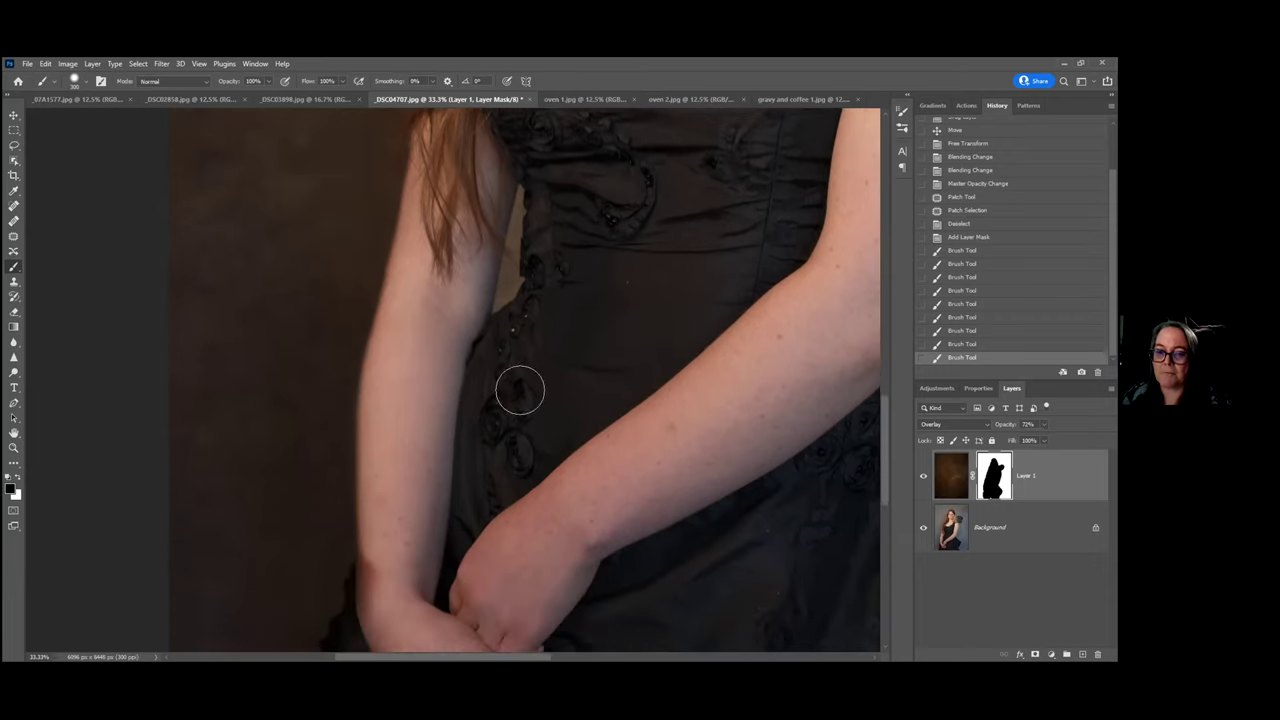
{"action": "mouse_move", "coordinate": [400, 457]}
{"action": "left_mouse_down"}
{"action": "mouse_move", "coordinate": [380, 468]}
{"action": "mouse_move", "coordinate": [418, 540]}
{"action": "left_mouse_up"}
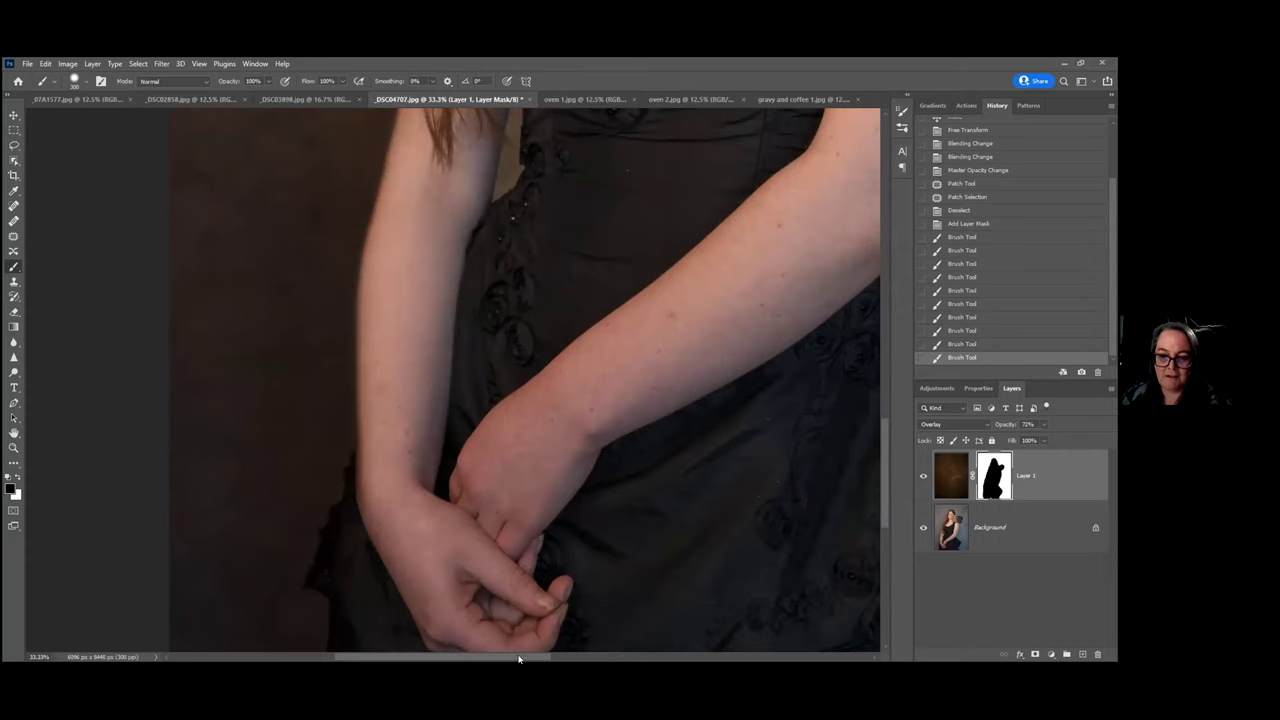
Mask the texture off the outer edge of the girl's bent arm down to the elbow, and paint black across the adjacent background
{"action": "scroll", "coordinate": [583, 428], "scroll_direction": "up", "scroll_amount": 6}
{"action": "scroll", "coordinate": [583, 428], "scroll_direction": "right", "scroll_amount": 5}
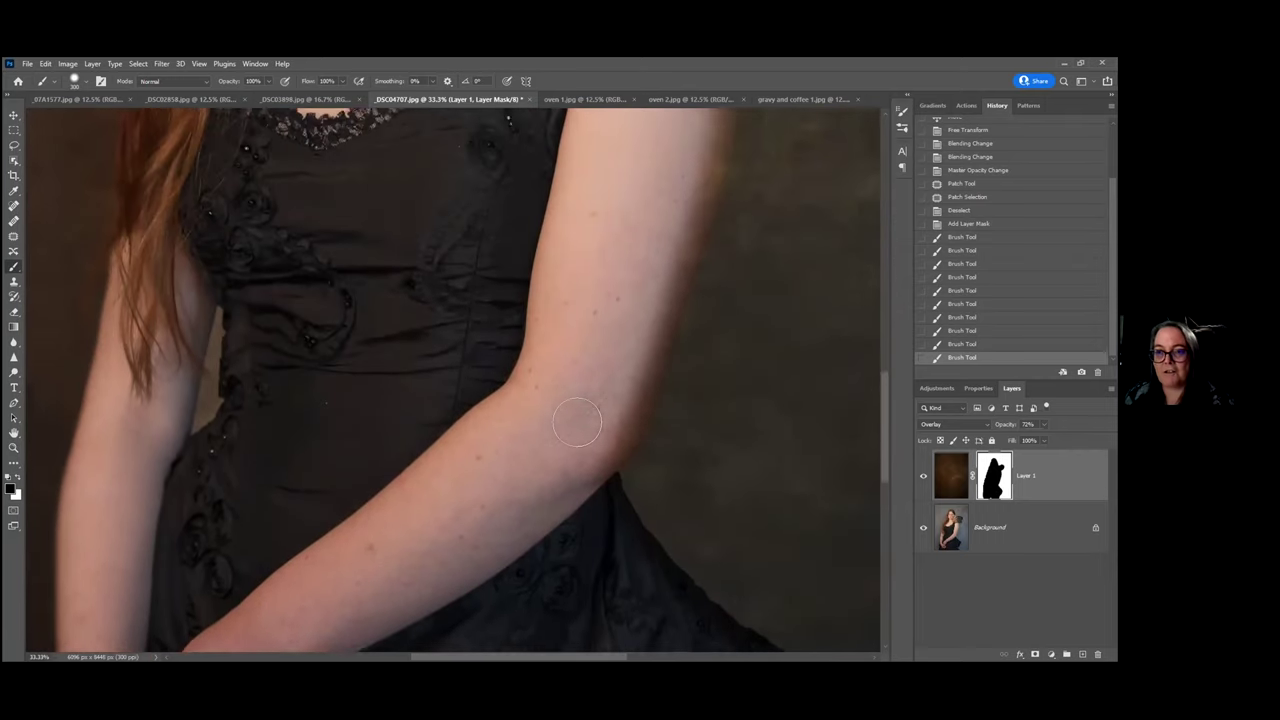
{"action": "scroll", "coordinate": [577, 422], "scroll_direction": "up", "scroll_amount": 2}
{"action": "mouse_move", "coordinate": [648, 368]}
{"action": "left_mouse_down"}
{"action": "mouse_move", "coordinate": [631, 438]}
{"action": "mouse_move", "coordinate": [565, 525]}
{"action": "left_mouse_up"}
{"action": "mouse_move", "coordinate": [684, 150]}
{"action": "left_mouse_down"}
{"action": "mouse_move", "coordinate": [694, 137]}
{"action": "mouse_move", "coordinate": [674, 243]}
{"action": "mouse_move", "coordinate": [700, 135]}
{"action": "mouse_move", "coordinate": [622, 424]}
{"action": "mouse_move", "coordinate": [810, 465]}
{"action": "left_mouse_up"}
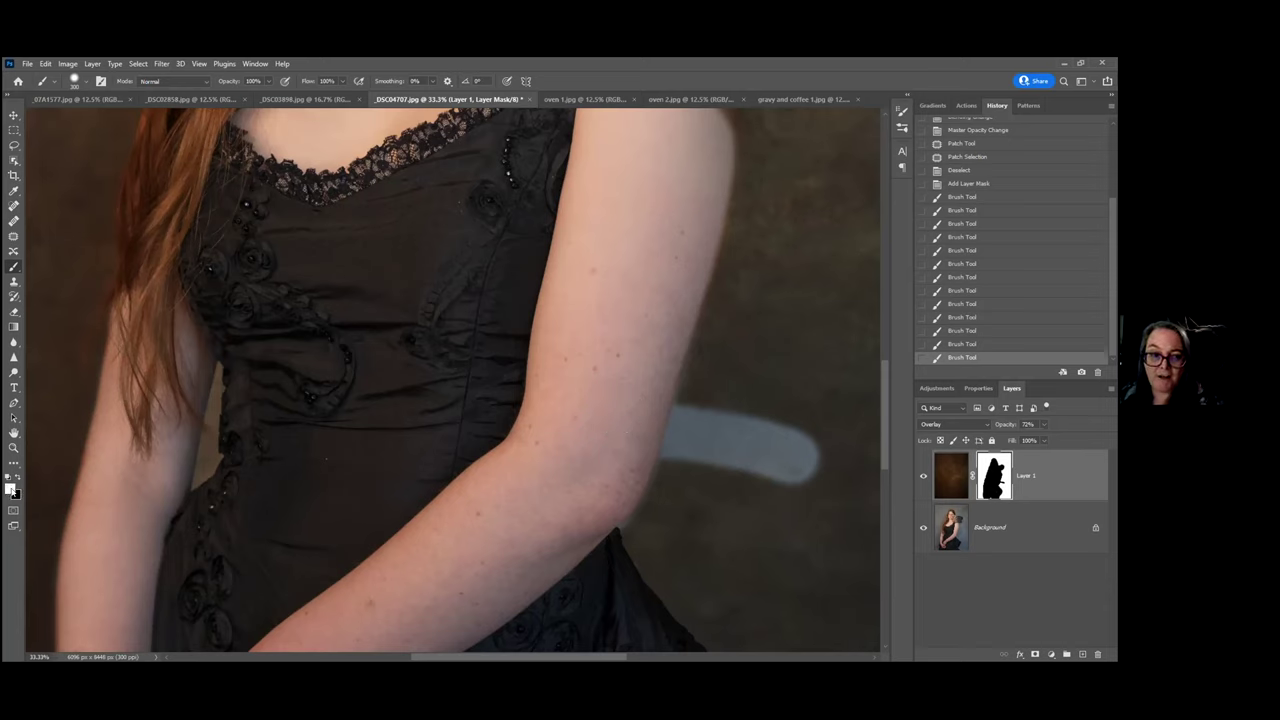
Restore the texture in the background beside the elbow by painting white on the mask with a smaller brush, and return to black
{"action": "mouse_move", "coordinate": [777, 469]}
{"action": "left_mouse_down"}
{"action": "mouse_move", "coordinate": [794, 437]}
{"action": "mouse_move", "coordinate": [774, 428]}
{"action": "mouse_move", "coordinate": [740, 463]}
{"action": "mouse_move", "coordinate": [705, 473]}
{"action": "mouse_move", "coordinate": [702, 407]}
{"action": "mouse_move", "coordinate": [682, 456]}
{"action": "mouse_move", "coordinate": [696, 407]}
{"action": "mouse_move", "coordinate": [680, 469]}
{"action": "mouse_move", "coordinate": [684, 421]}
{"action": "mouse_move", "coordinate": [702, 451]}
{"action": "left_mouse_up"}
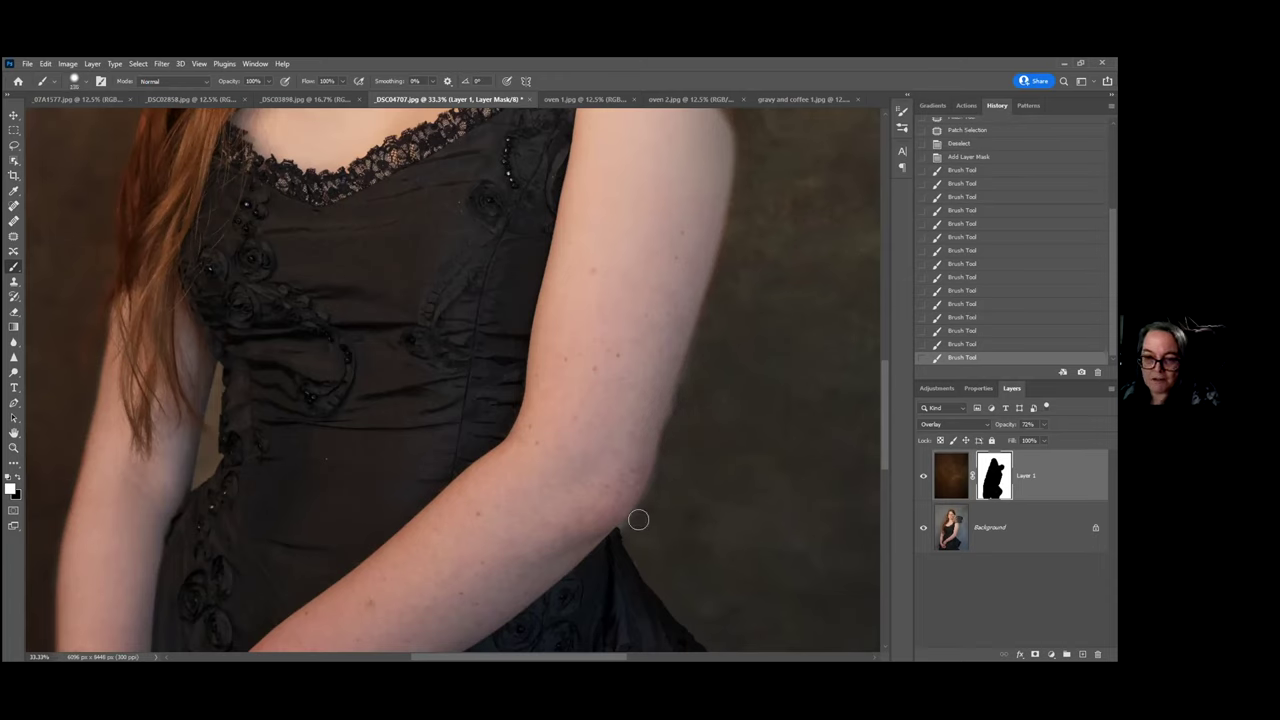
{"action": "mouse_move", "coordinate": [624, 528]}
{"action": "left_mouse_down"}
{"action": "mouse_move", "coordinate": [666, 460]}
{"action": "mouse_move", "coordinate": [646, 503]}
{"action": "mouse_move", "coordinate": [729, 401]}
{"action": "left_mouse_up"}
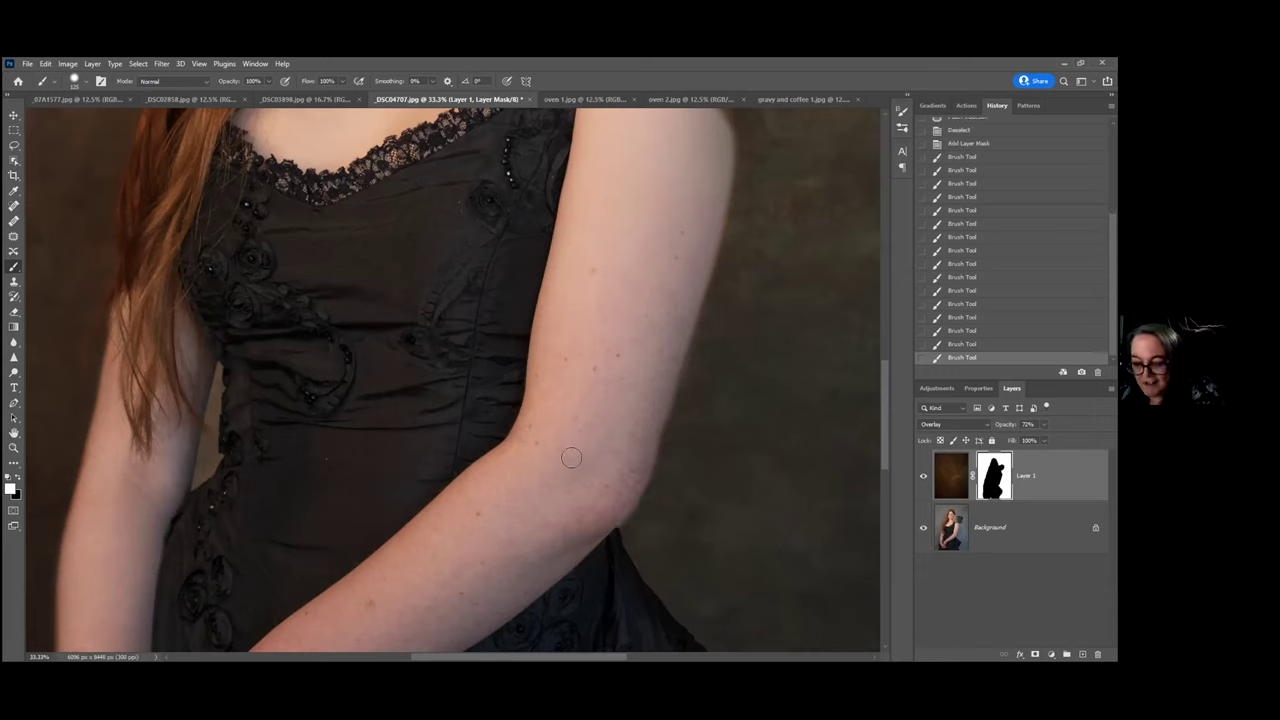
{"action": "left_click", "coordinate": [16, 480]}
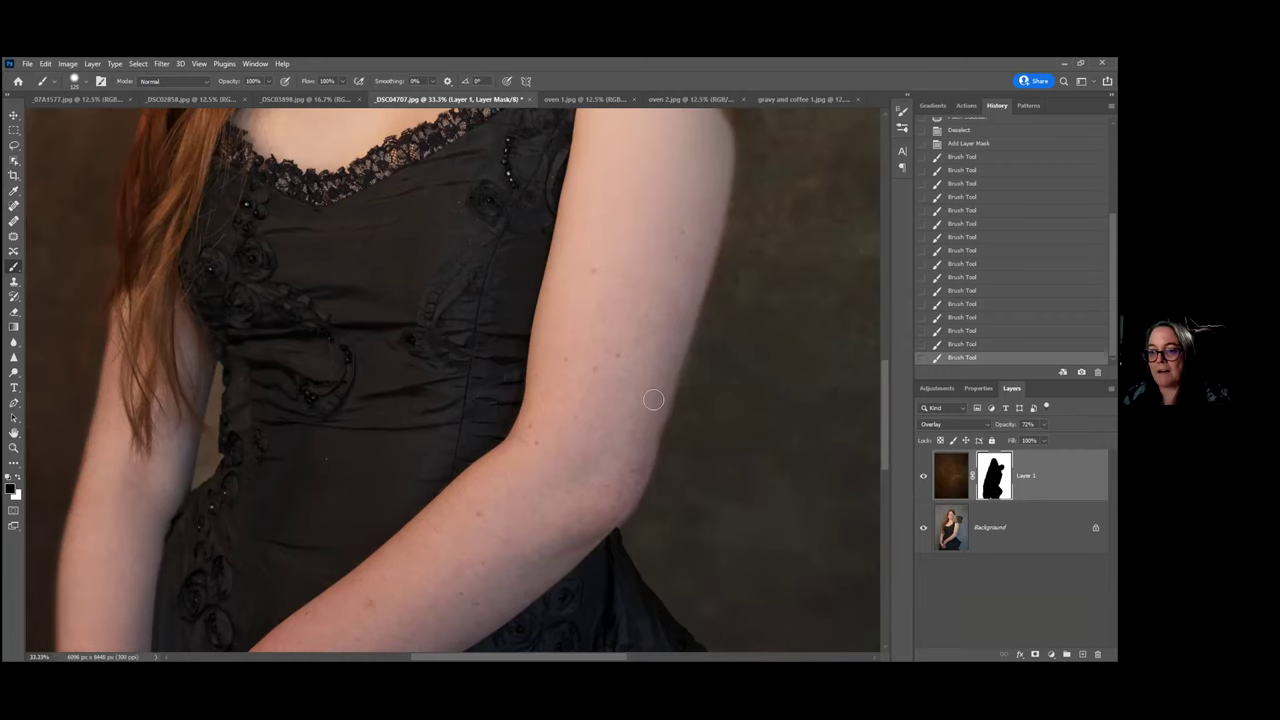
Mask the texture off the shoulder edge beneath the hen and the hen's lower feathers with a 125 px brush, cleaning up beside its tail
{"action": "scroll", "coordinate": [660, 300], "scroll_direction": "up", "scroll_amount": 5}
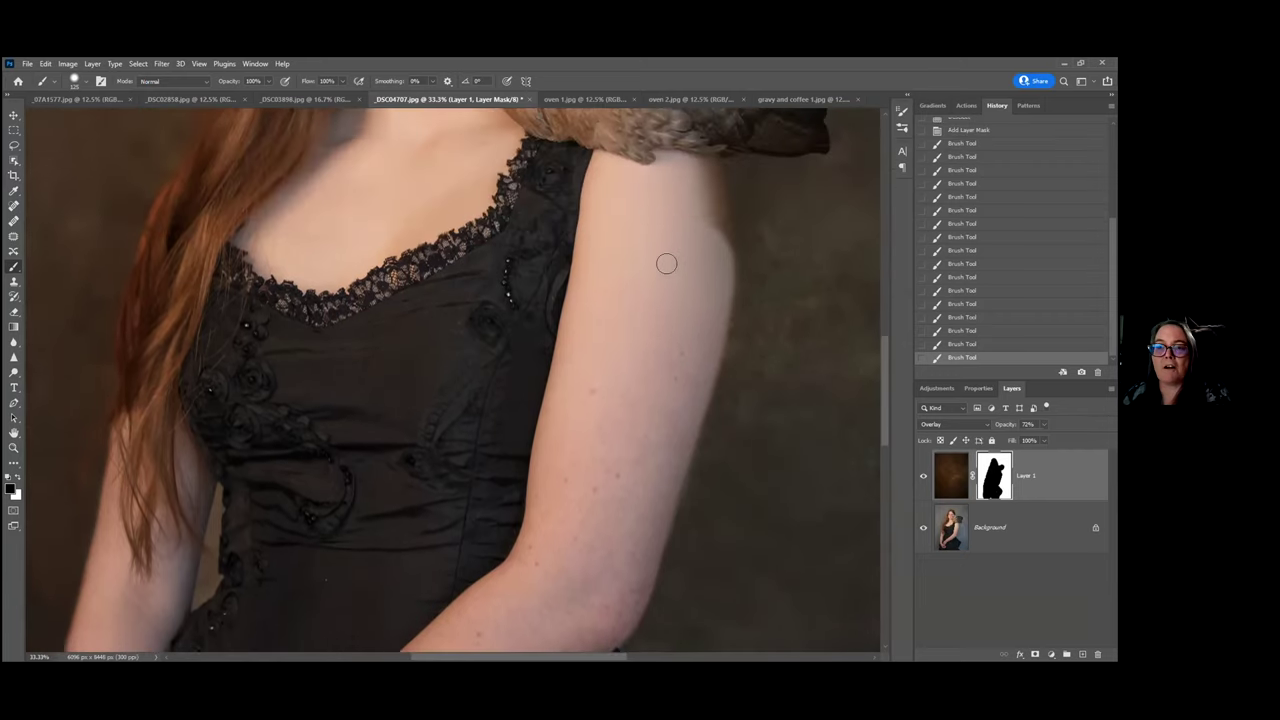
{"action": "left_click_drag", "start_coordinate": [703, 204], "coordinate": [705, 272]}
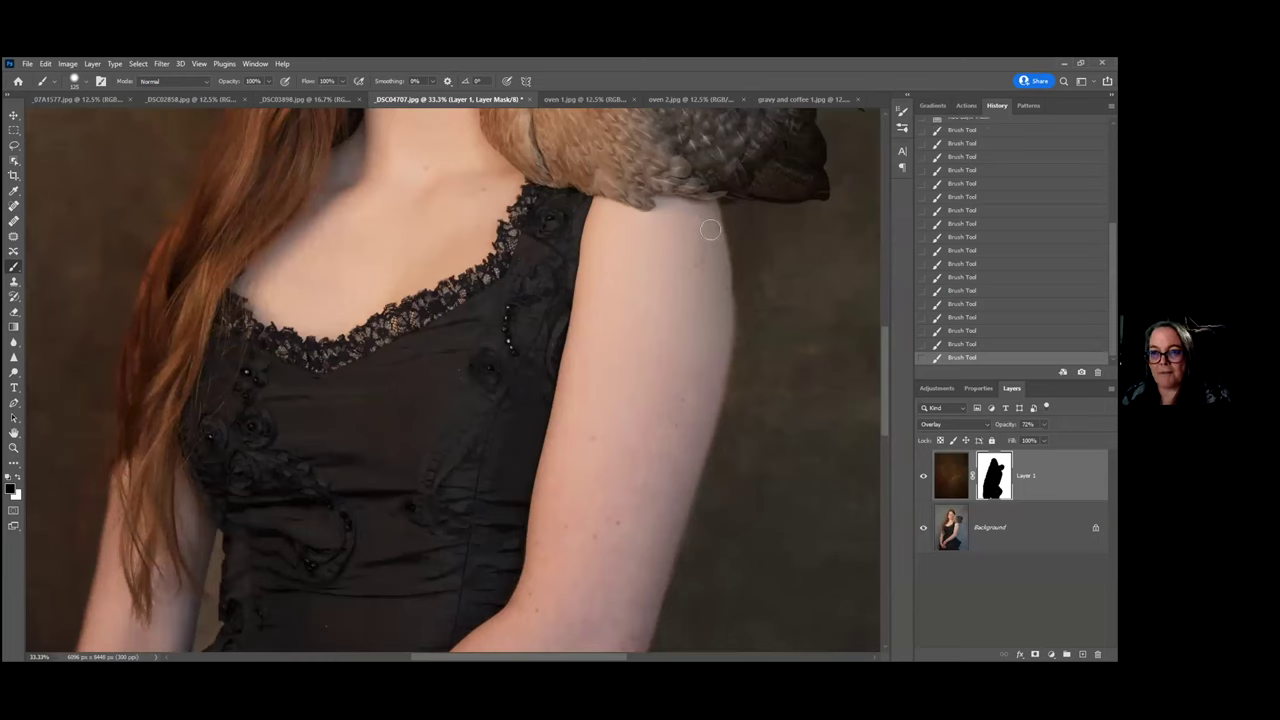
{"action": "mouse_move", "coordinate": [776, 183]}
{"action": "left_mouse_down"}
{"action": "mouse_move", "coordinate": [739, 179]}
{"action": "mouse_move", "coordinate": [793, 164]}
{"action": "mouse_move", "coordinate": [762, 176]}
{"action": "mouse_move", "coordinate": [809, 182]}
{"action": "left_mouse_up"}
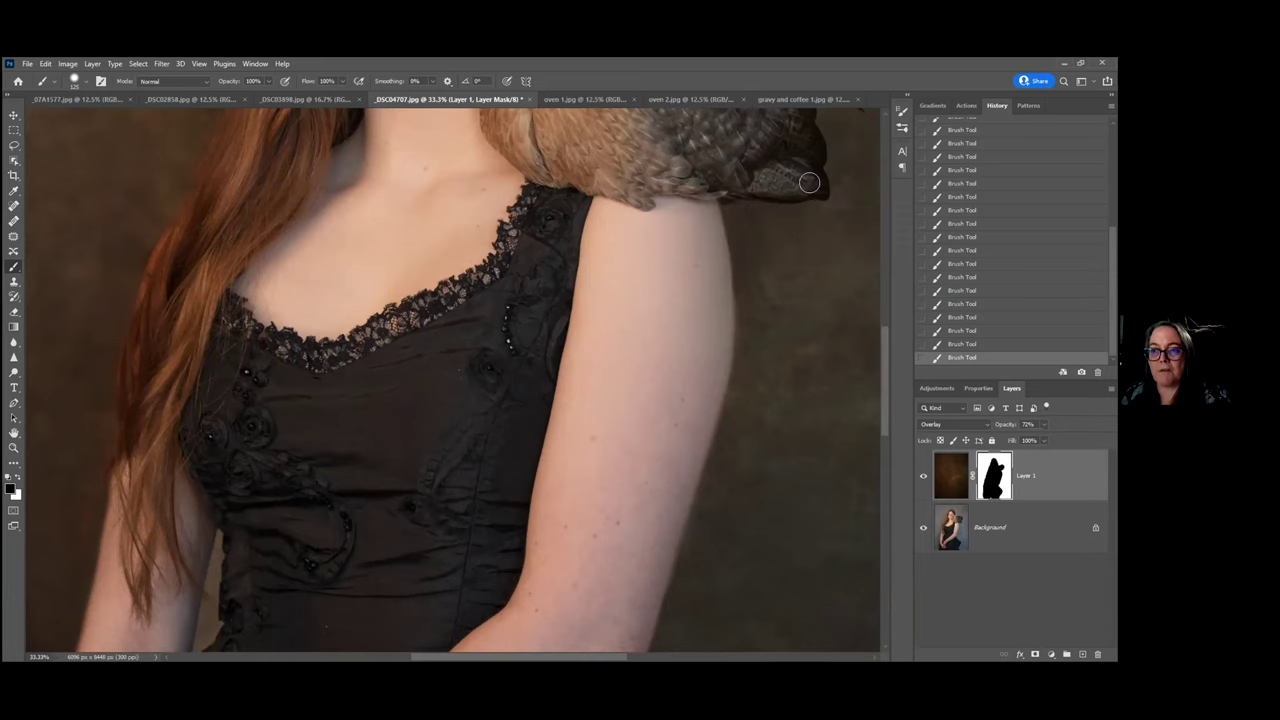
{"action": "scroll", "coordinate": [753, 160], "scroll_direction": "up", "scroll_amount": 4}
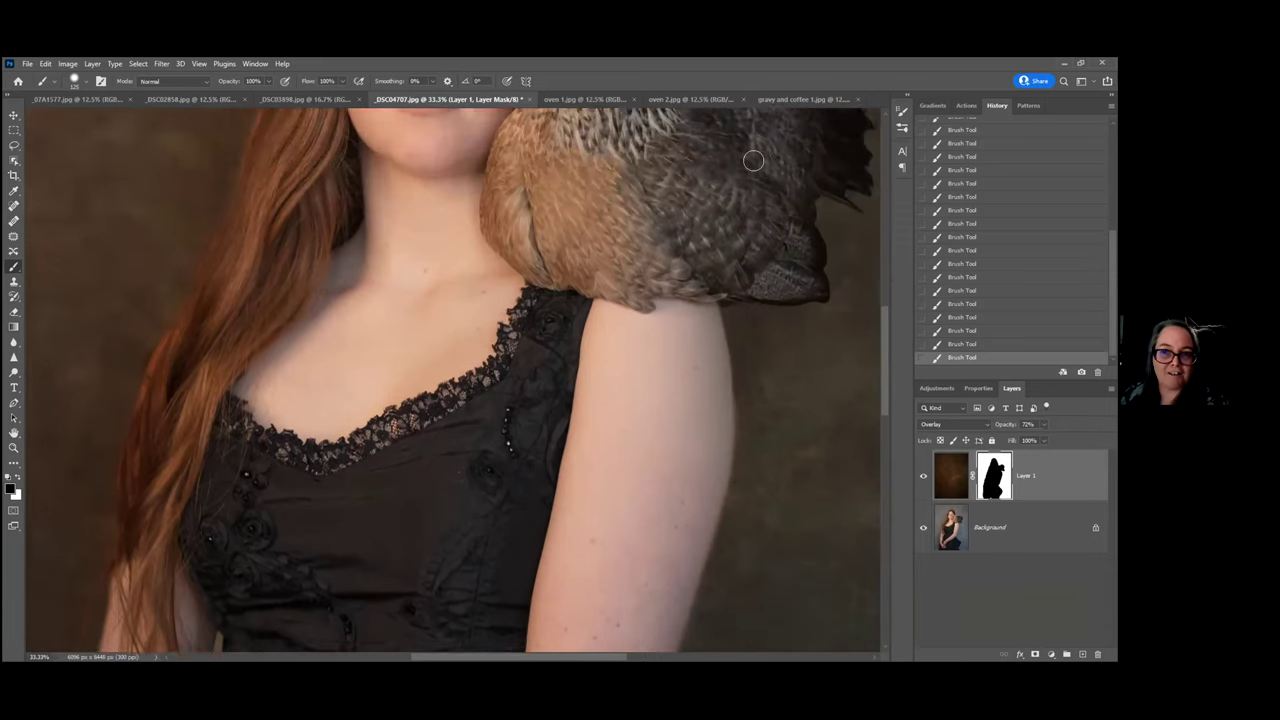
{"action": "scroll", "coordinate": [753, 160], "scroll_direction": "up", "scroll_amount": 1}
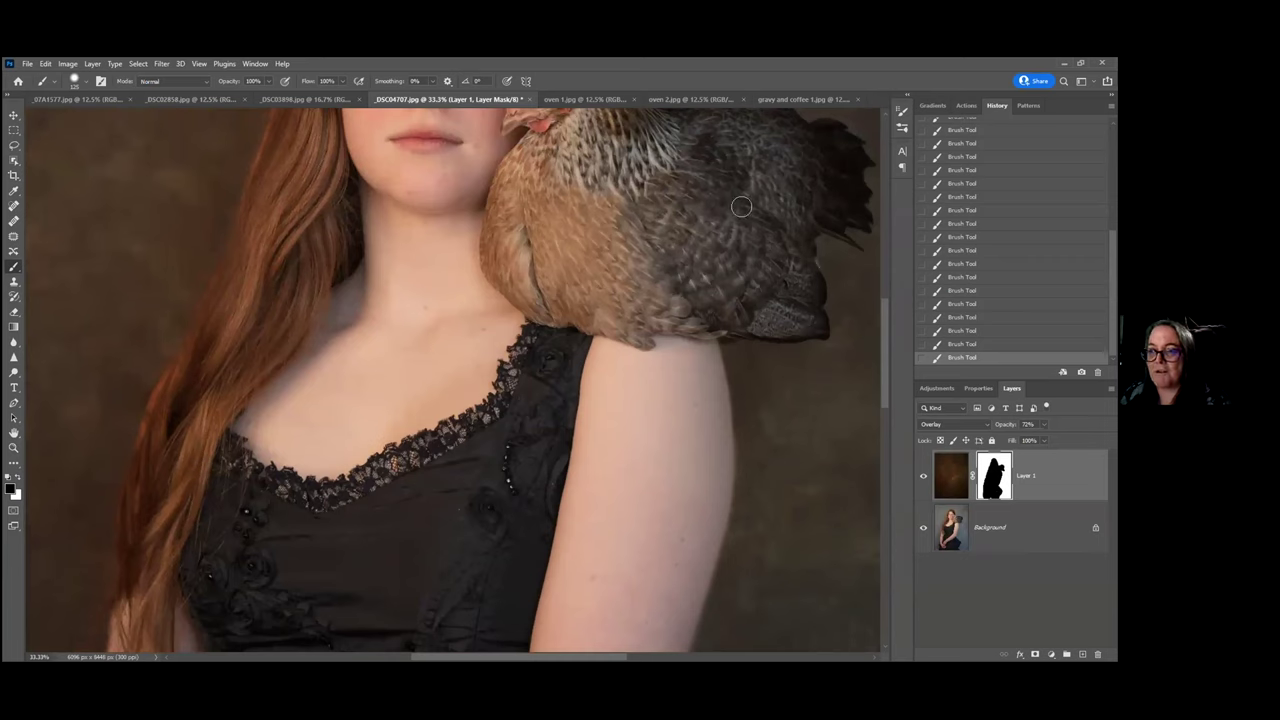
{"action": "key", "text": "x"}
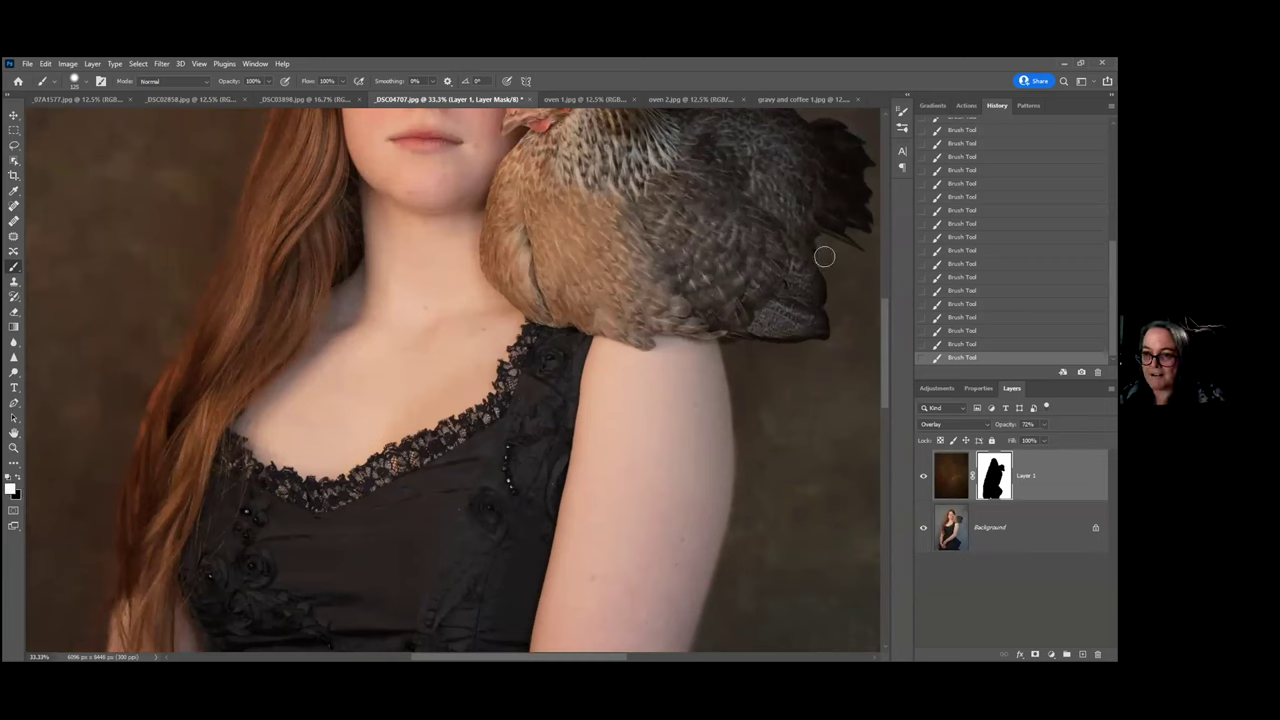
{"action": "key", "text": "x"}
Mask the texture off the girl's hair edge on the hen's side, restoring the background spill with white and refining the edge with black
{"action": "scroll", "coordinate": [766, 210], "scroll_direction": "up", "scroll_amount": 2}
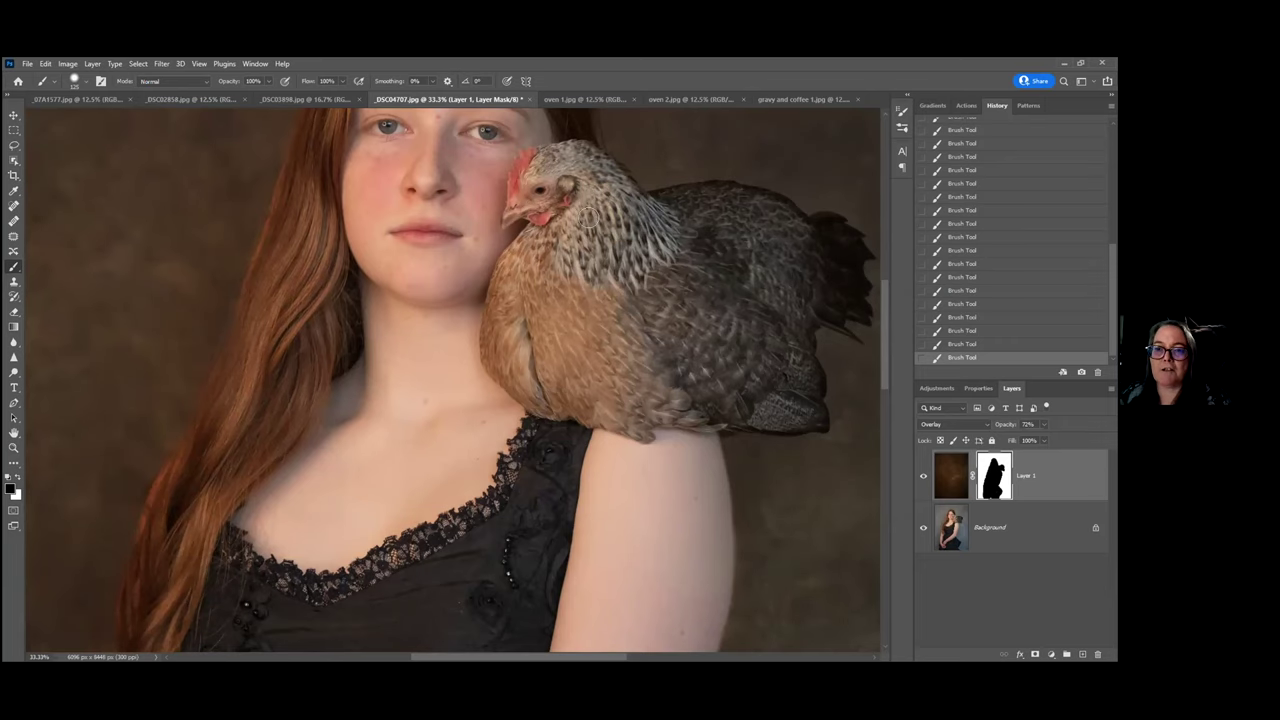
{"action": "scroll", "coordinate": [562, 210], "scroll_direction": "up", "scroll_amount": 3}
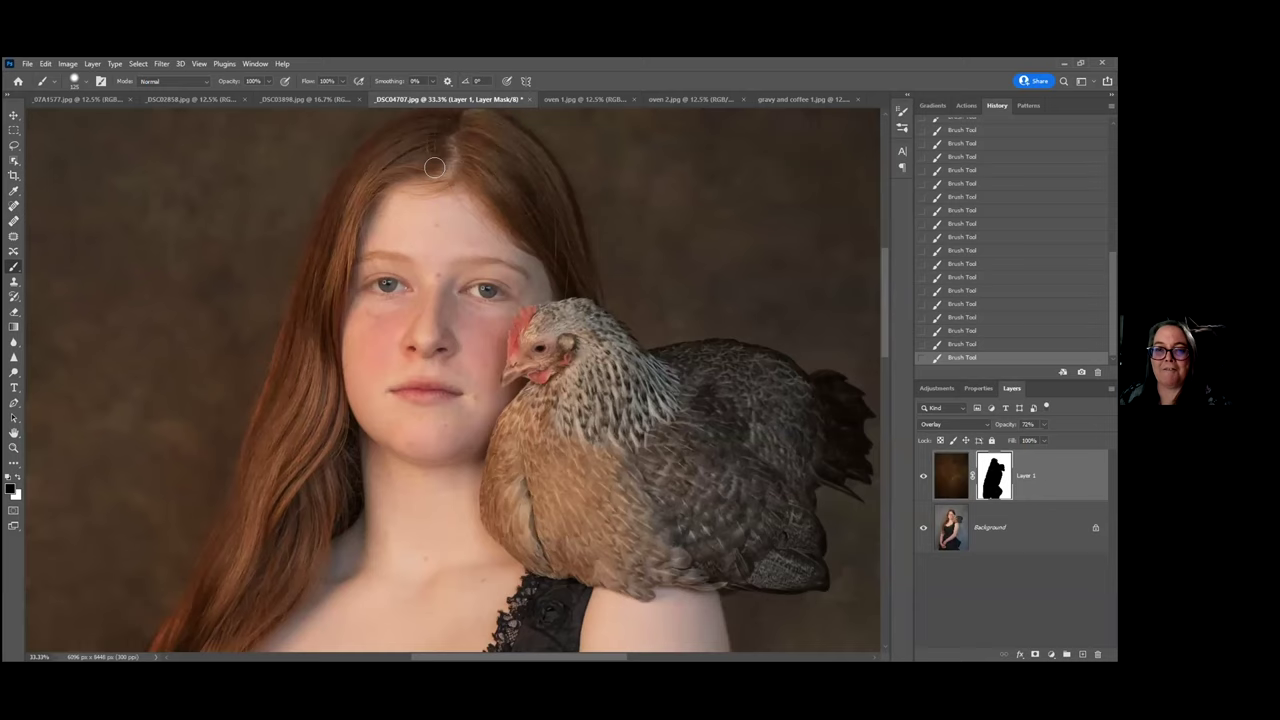
{"action": "scroll", "coordinate": [455, 170], "scroll_direction": "up", "scroll_amount": 1}
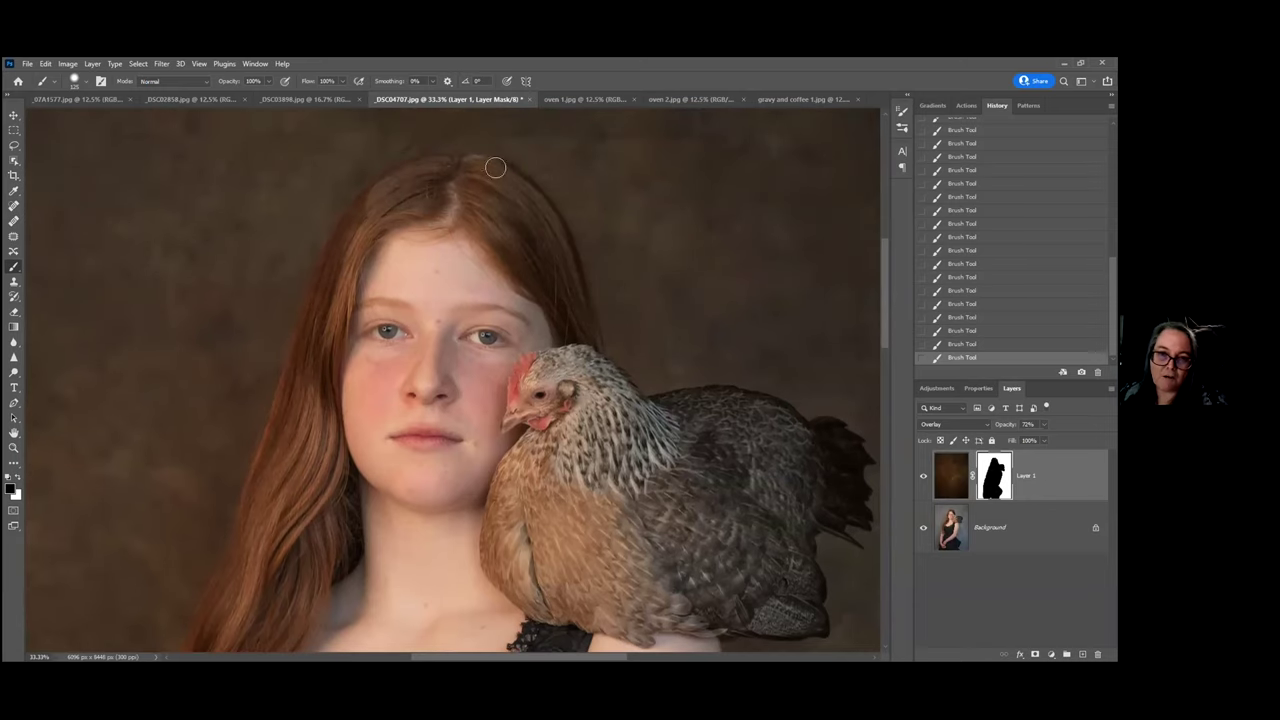
{"action": "mouse_move", "coordinate": [498, 172]}
{"action": "left_mouse_down"}
{"action": "mouse_move", "coordinate": [551, 170]}
{"action": "mouse_move", "coordinate": [541, 199]}
{"action": "mouse_move", "coordinate": [585, 253]}
{"action": "mouse_move", "coordinate": [593, 292]}
{"action": "left_mouse_up"}
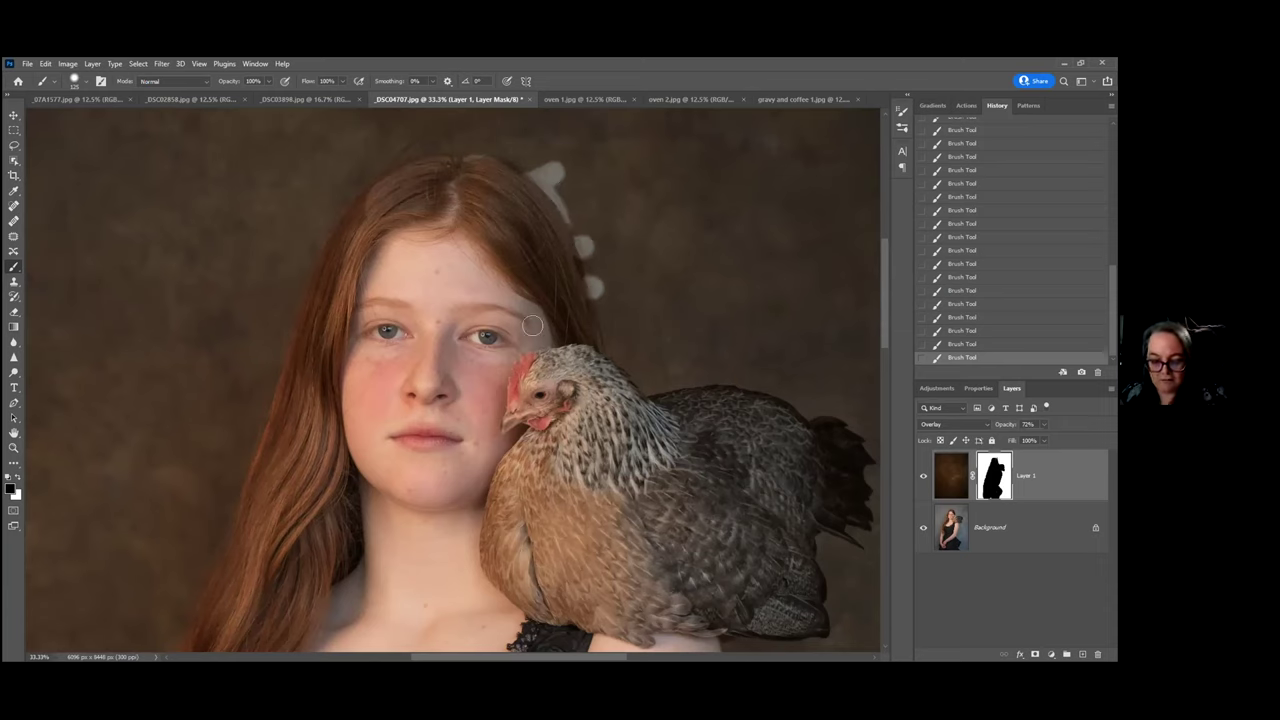
{"action": "key", "text": "x"}
{"action": "mouse_move", "coordinate": [528, 160]}
{"action": "left_mouse_down"}
{"action": "mouse_move", "coordinate": [577, 227]}
{"action": "mouse_move", "coordinate": [543, 151]}
{"action": "mouse_move", "coordinate": [565, 189]}
{"action": "mouse_move", "coordinate": [598, 296]}
{"action": "mouse_move", "coordinate": [553, 211]}
{"action": "mouse_move", "coordinate": [510, 162]}
{"action": "mouse_move", "coordinate": [469, 148]}
{"action": "mouse_move", "coordinate": [558, 212]}
{"action": "mouse_move", "coordinate": [586, 271]}
{"action": "left_mouse_up"}
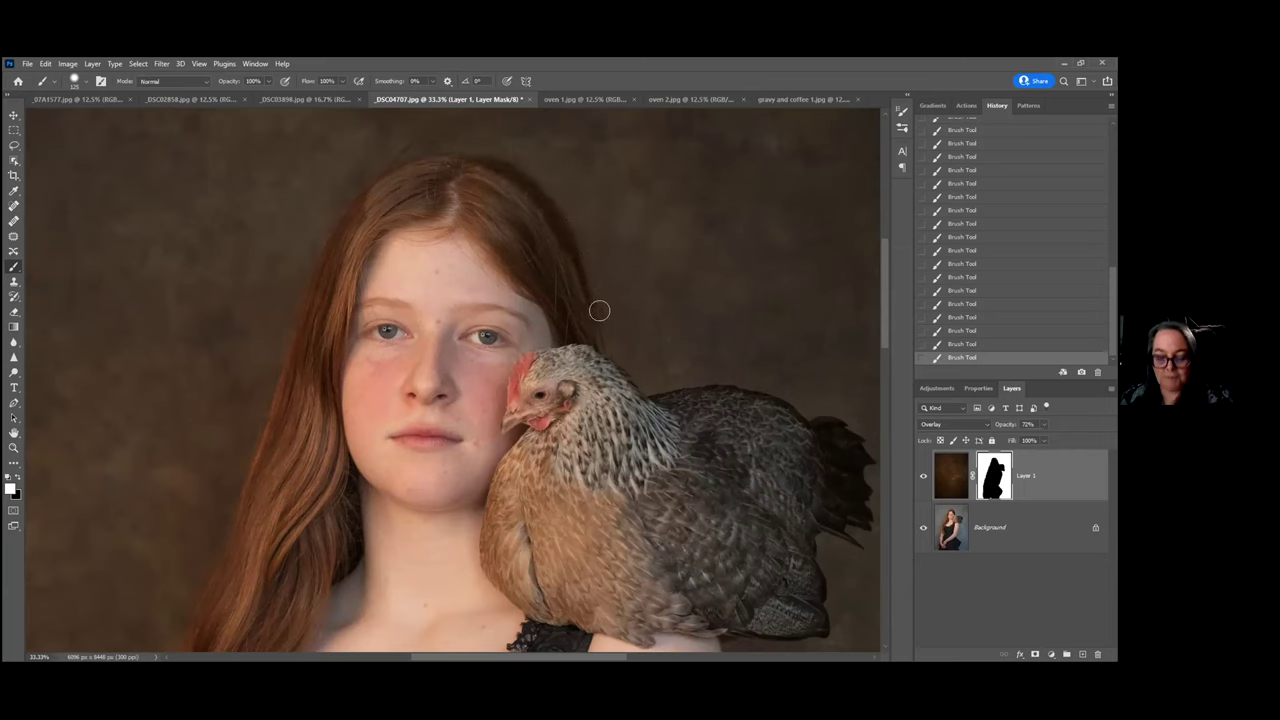
{"action": "key", "text": "x"}
{"action": "mouse_move", "coordinate": [495, 175]}
{"action": "left_mouse_down"}
{"action": "mouse_move", "coordinate": [471, 163]}
{"action": "mouse_move", "coordinate": [546, 223]}
{"action": "mouse_move", "coordinate": [575, 301]}
{"action": "mouse_move", "coordinate": [543, 214]}
{"action": "mouse_move", "coordinate": [476, 166]}
{"action": "mouse_move", "coordinate": [544, 271]}
{"action": "left_mouse_up"}
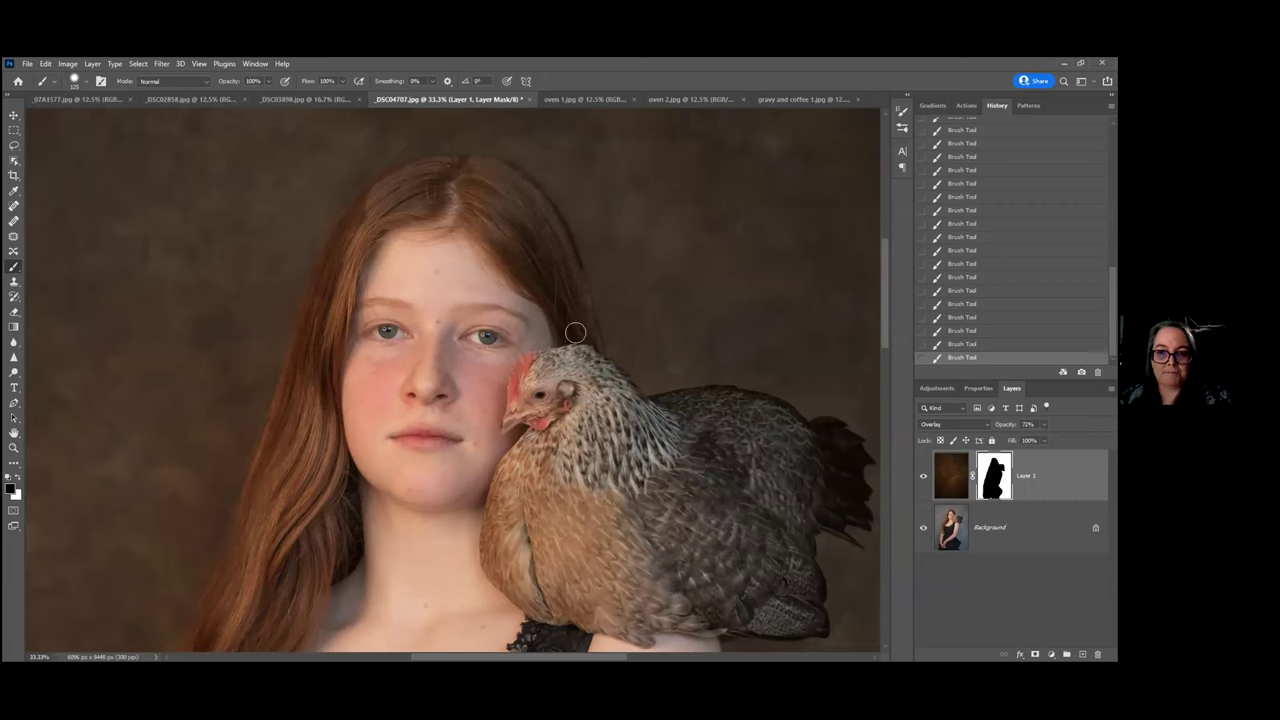
Mask the texture off the long hair on the side away from the hen, from the crown down to the ends
{"action": "mouse_move", "coordinate": [386, 213]}
{"action": "left_mouse_down"}
{"action": "mouse_move", "coordinate": [360, 208]}
{"action": "mouse_move", "coordinate": [327, 275]}
{"action": "mouse_move", "coordinate": [303, 375]}
{"action": "mouse_move", "coordinate": [333, 395]}
{"action": "left_mouse_up"}
{"action": "mouse_move", "coordinate": [376, 191]}
{"action": "left_mouse_down"}
{"action": "mouse_move", "coordinate": [326, 281]}
{"action": "mouse_move", "coordinate": [265, 500]}
{"action": "mouse_move", "coordinate": [317, 305]}
{"action": "mouse_move", "coordinate": [343, 268]}
{"action": "left_mouse_up"}
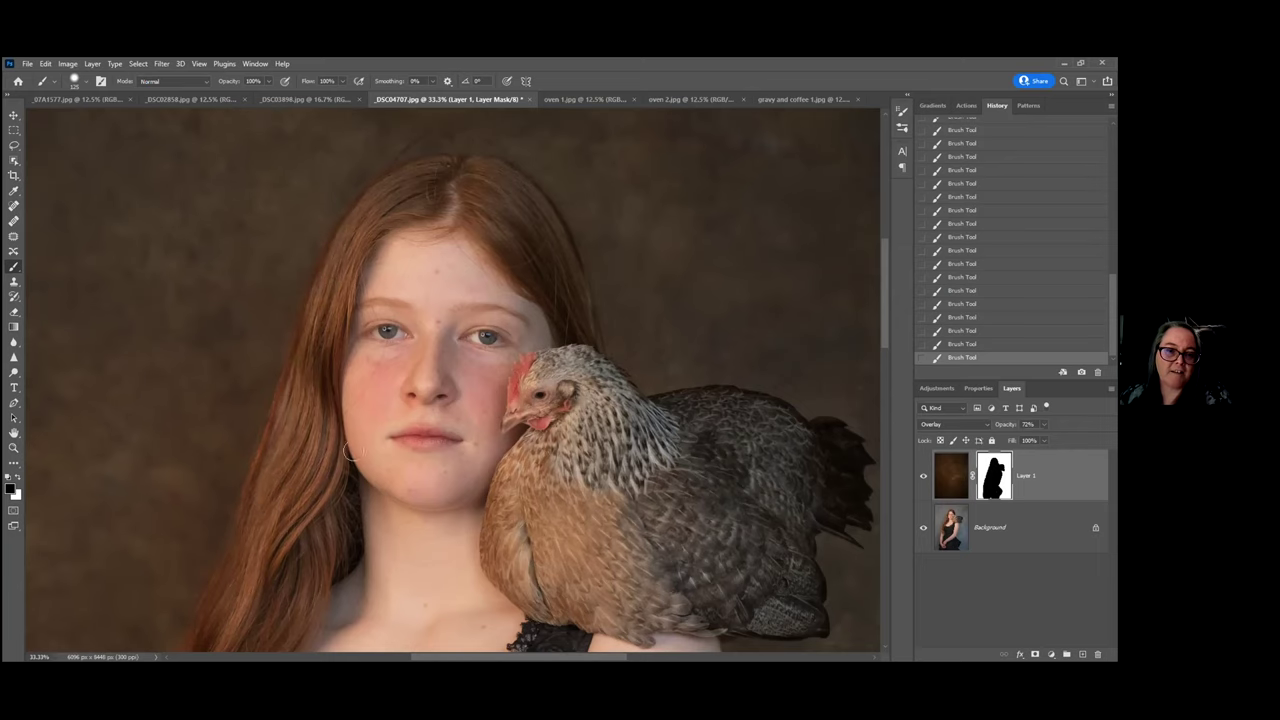
{"action": "scroll", "coordinate": [350, 452], "scroll_direction": "down", "scroll_amount": 5}
{"action": "mouse_move", "coordinate": [273, 272]}
{"action": "left_mouse_down"}
{"action": "mouse_move", "coordinate": [229, 420]}
{"action": "mouse_move", "coordinate": [160, 575]}
{"action": "mouse_move", "coordinate": [201, 472]}
{"action": "mouse_move", "coordinate": [150, 551]}
{"action": "mouse_move", "coordinate": [145, 603]}
{"action": "mouse_move", "coordinate": [184, 614]}
{"action": "left_mouse_up"}
Compare the whole portrait with the texture layer at 0% opacity, and bring its opacity back to just over 60%
{"action": "left_click", "coordinate": [12, 447]}
{"action": "left_click_drag", "start_coordinate": [405, 314], "coordinate": [421, 323]}
{"action": "scroll", "coordinate": [640, 389], "scroll_direction": "down", "scroll_amount": 2}
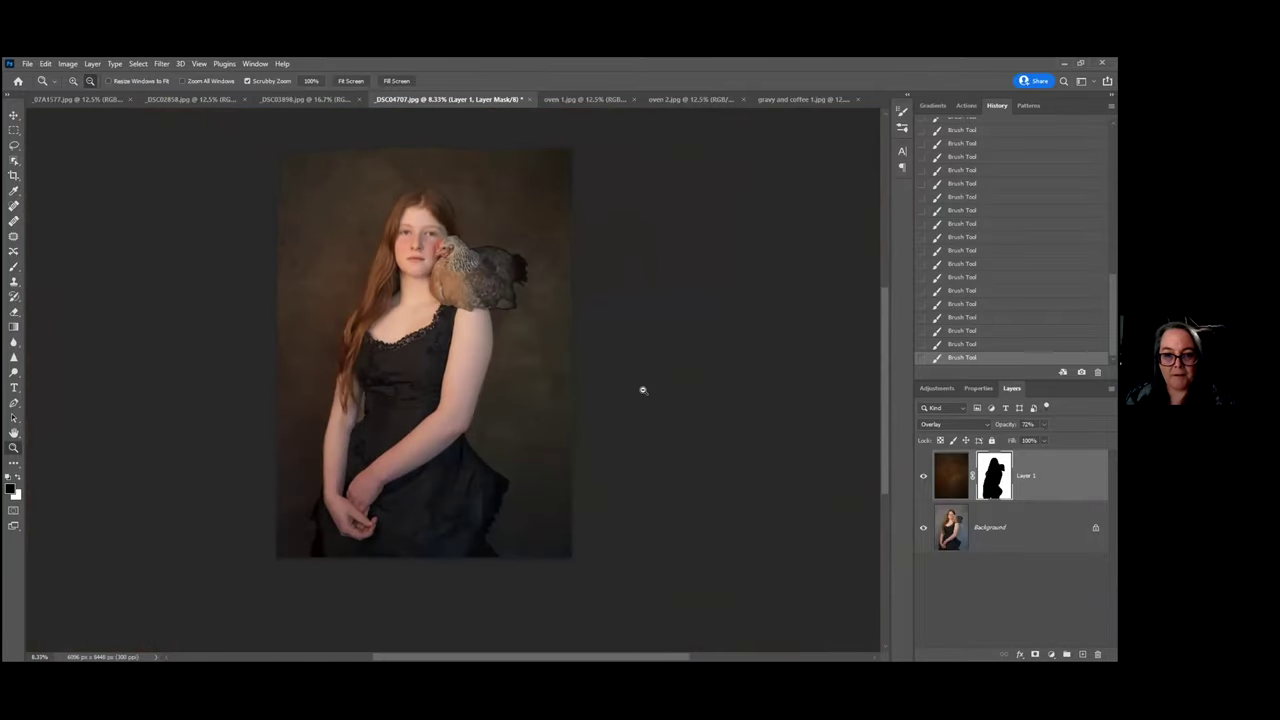
{"action": "scroll", "coordinate": [712, 539], "scroll_direction": "left", "scroll_amount": 2}
{"action": "scroll", "coordinate": [712, 539], "scroll_direction": "up", "scroll_amount": 1}
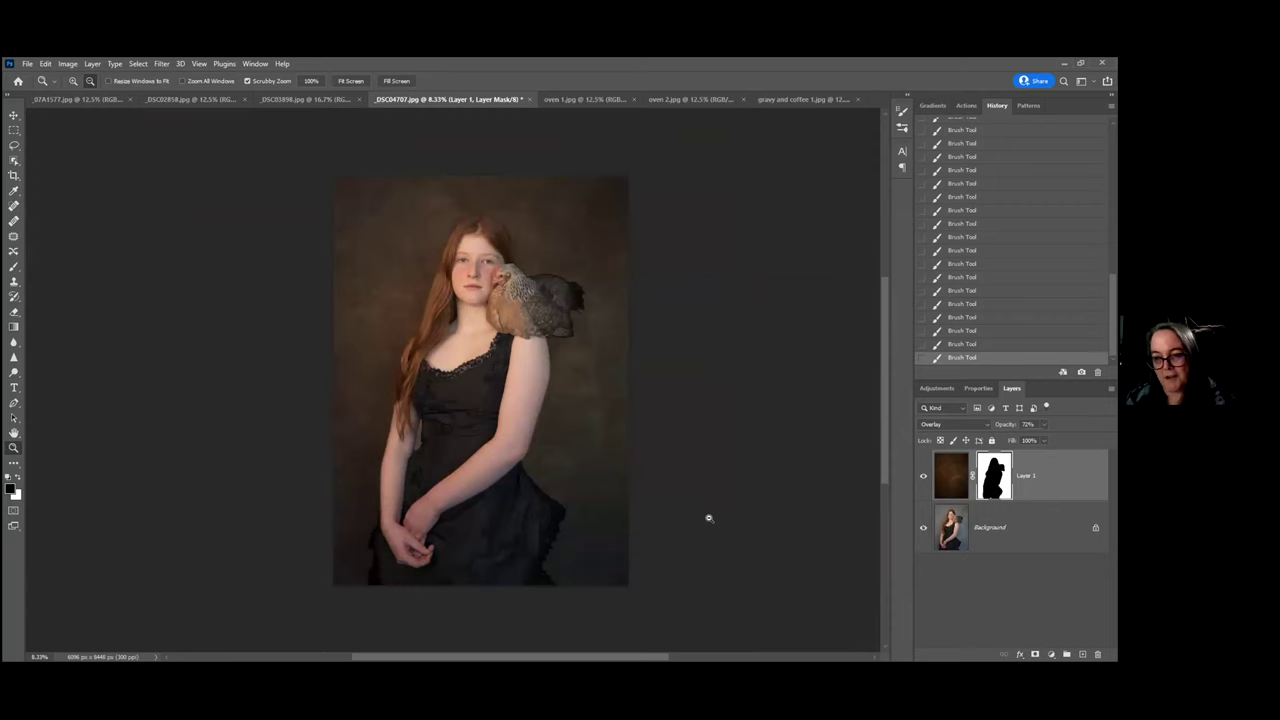
{"action": "left_click", "coordinate": [950, 475]}
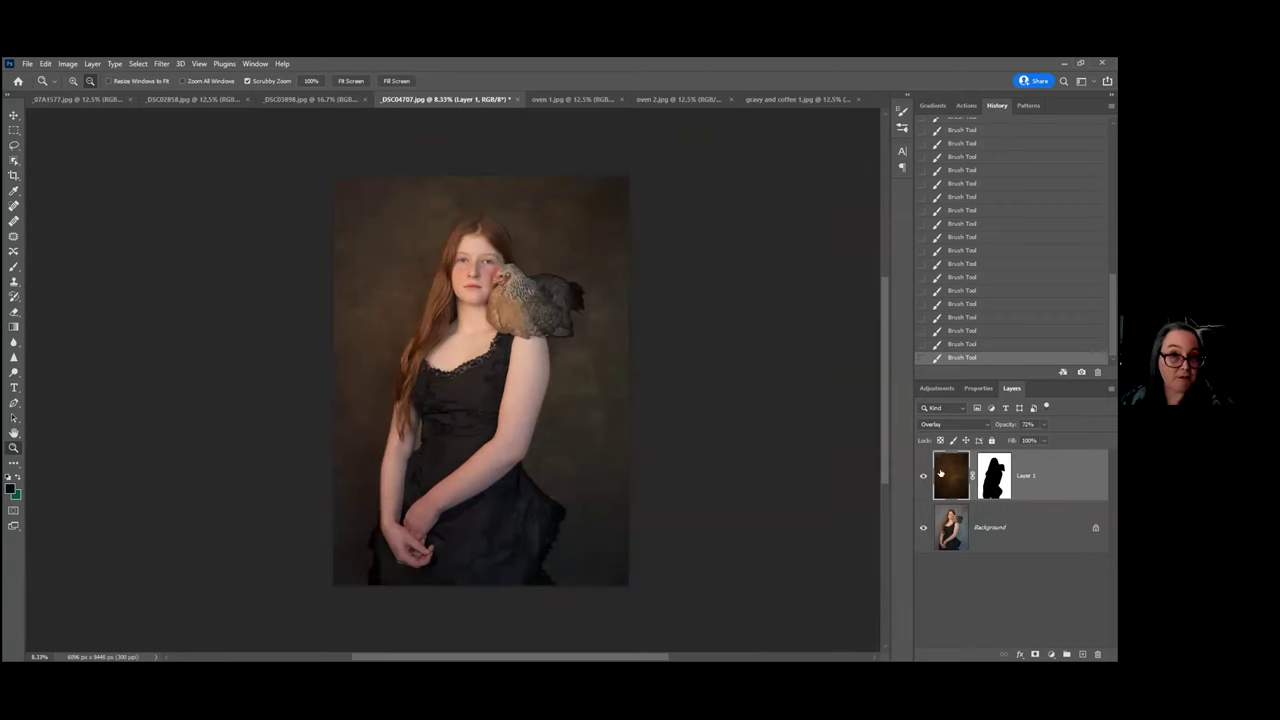
{"action": "left_click", "coordinate": [1045, 425]}
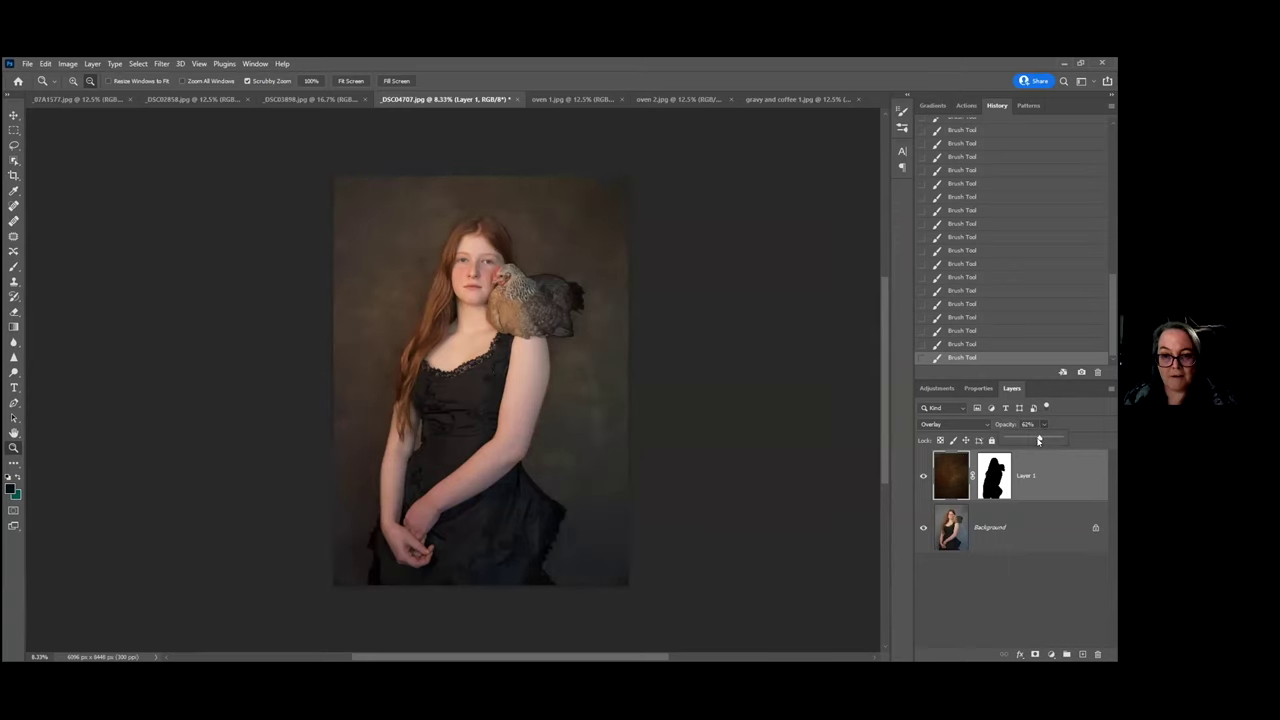
{"action": "left_click_drag", "start_coordinate": [1039, 440], "coordinate": [1005, 440]}
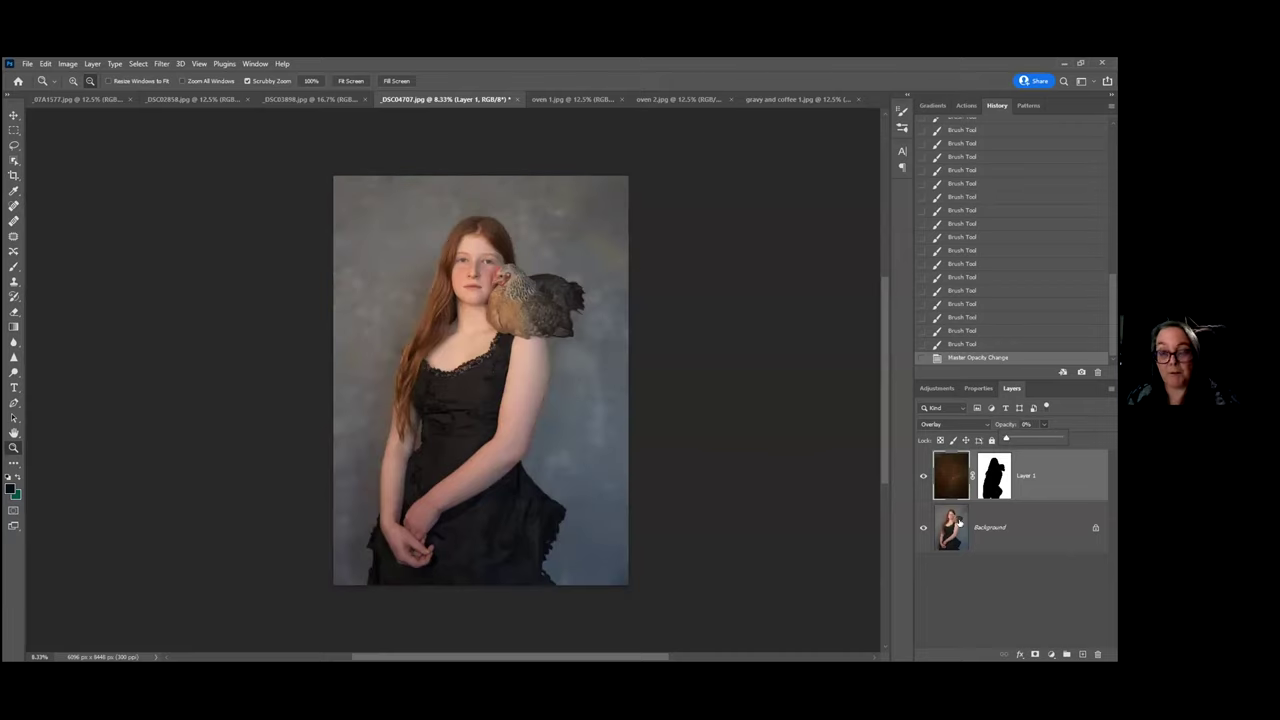
{"action": "left_click_drag", "start_coordinate": [1006, 440], "coordinate": [1034, 440]}
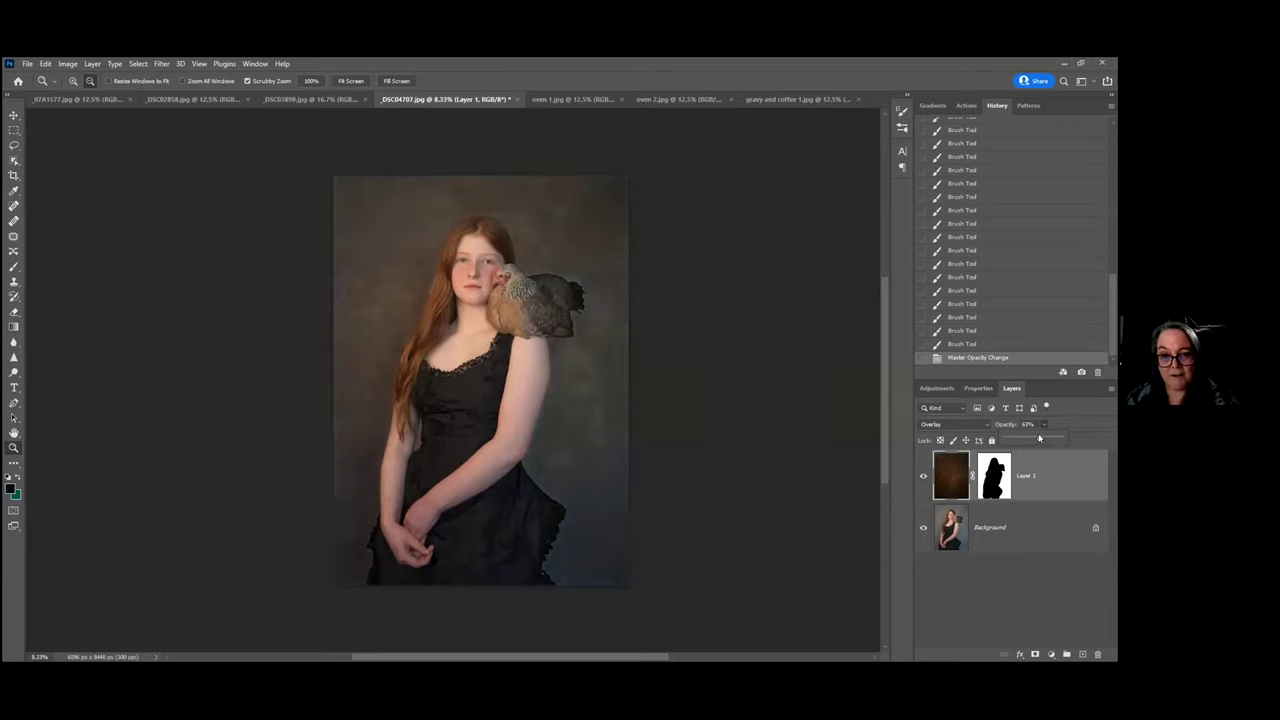
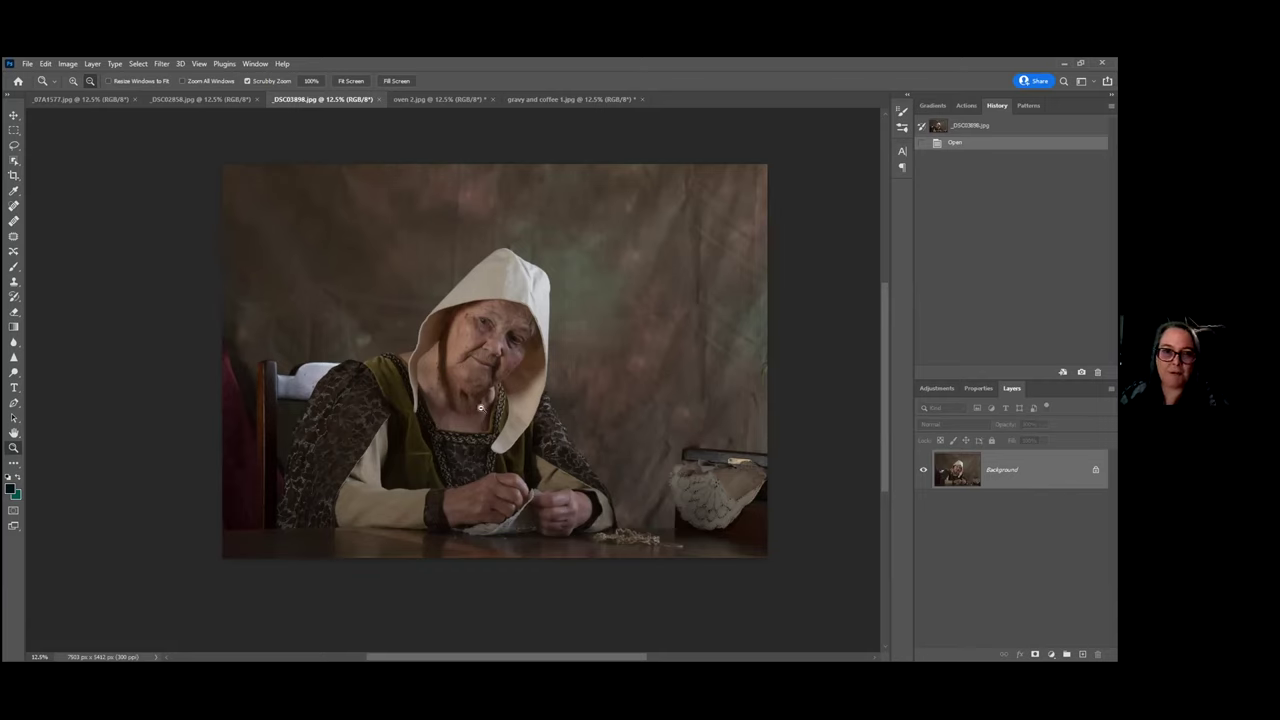
Open the old stone texture from the Starter textures folder
{"action": "left_click", "coordinate": [27, 63]}
{"action": "left_click", "coordinate": [40, 86]}
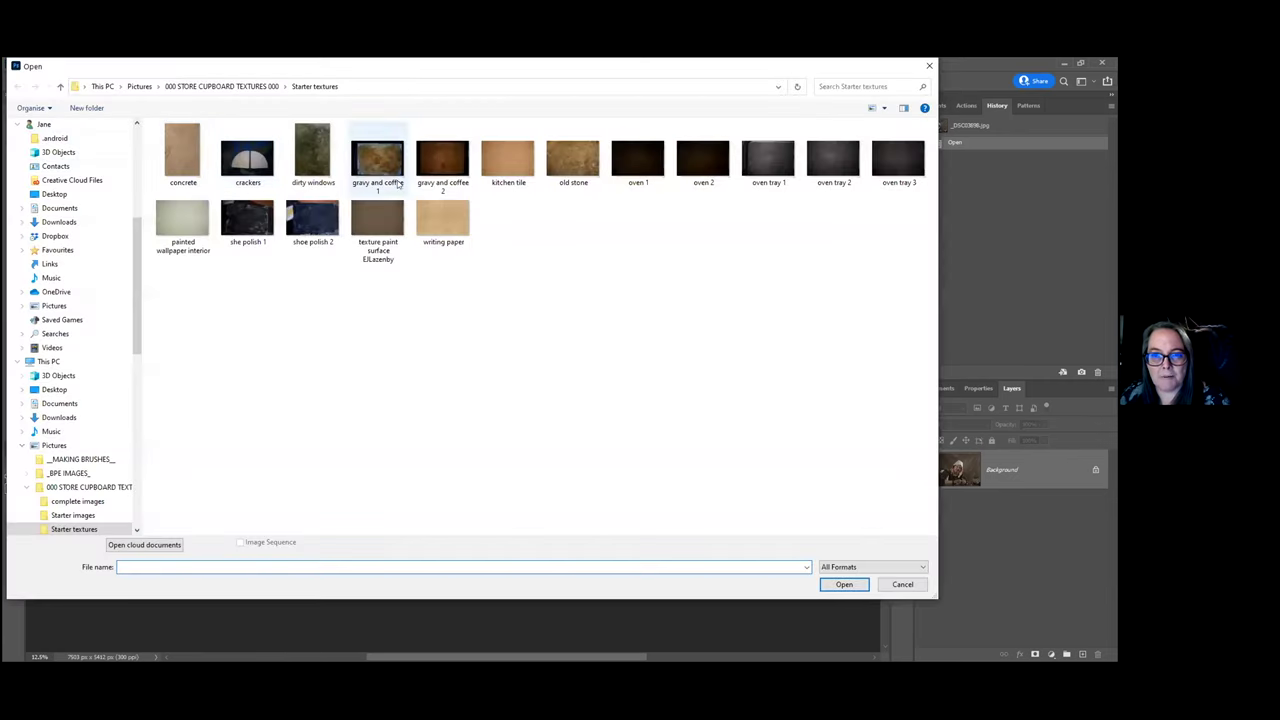
{"action": "left_click", "coordinate": [574, 161]}
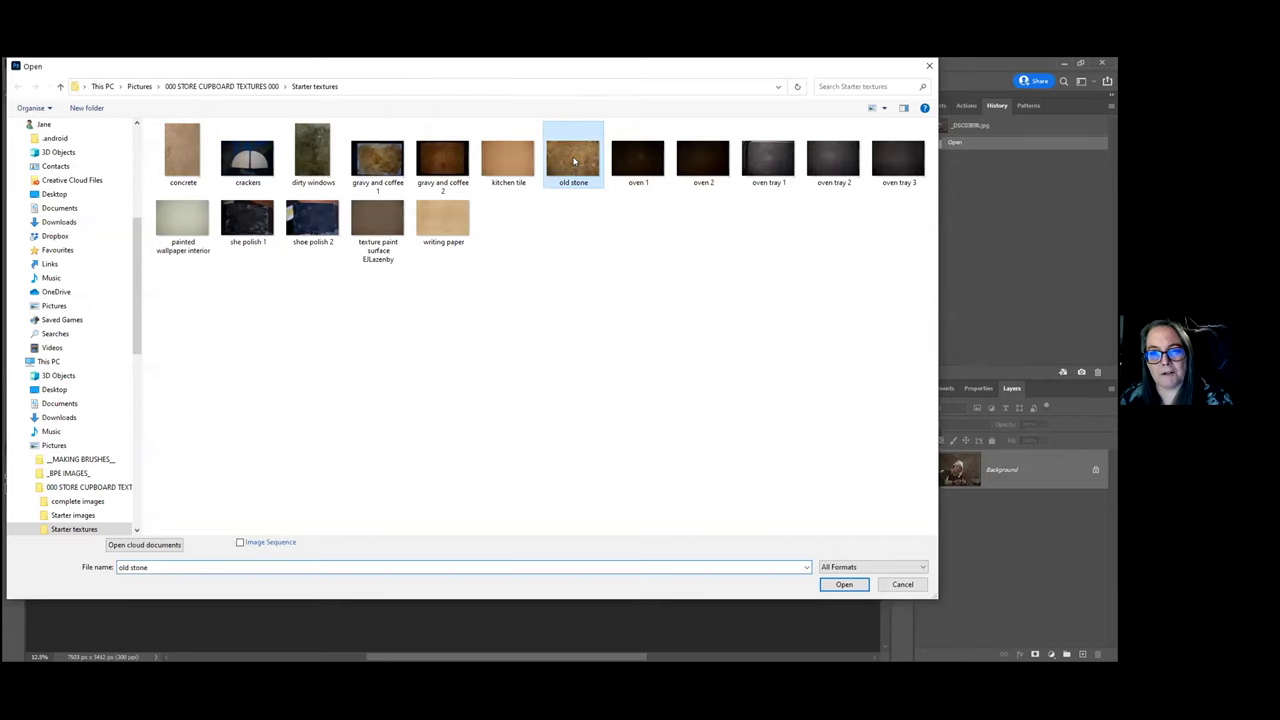
{"action": "double_click", "coordinate": [574, 161]}
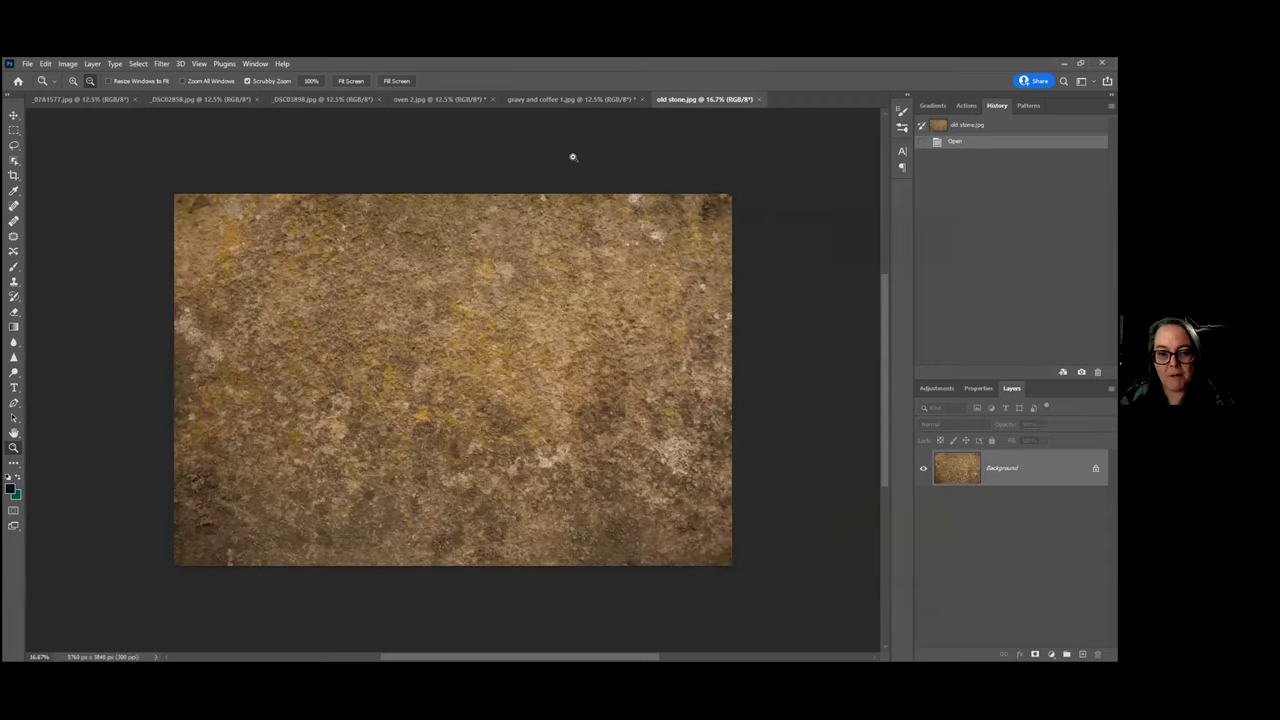
Compare the old stone texture with the hooded woman's portrait, and copy it into the _DSC03898 document as a new layer
{"action": "left_click", "coordinate": [320, 100]}
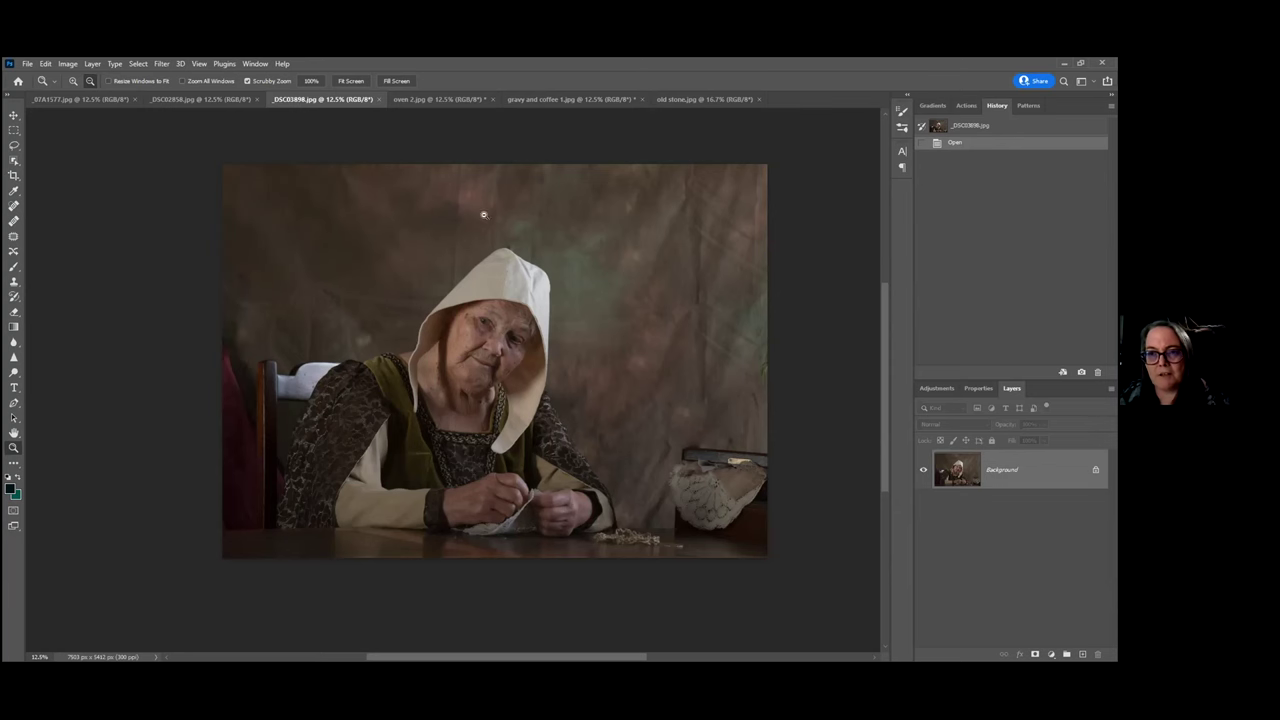
{"action": "left_click", "coordinate": [704, 99]}
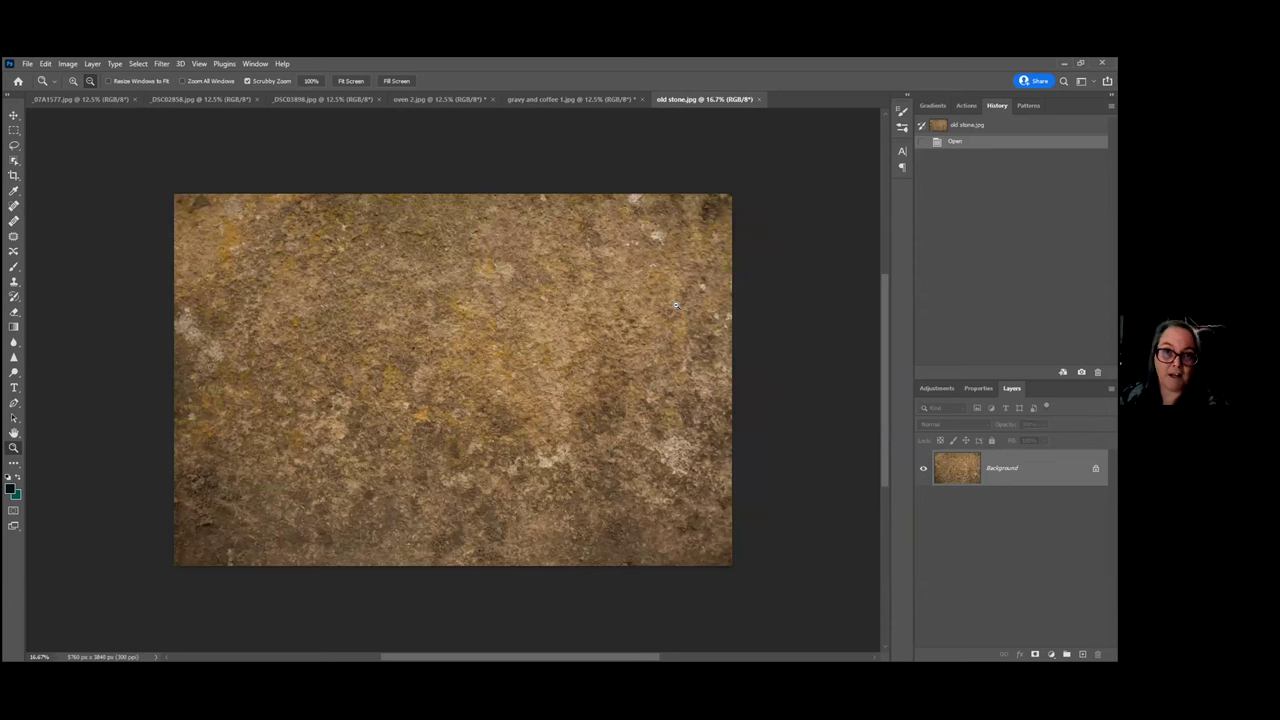
{"action": "left_click", "coordinate": [14, 116]}
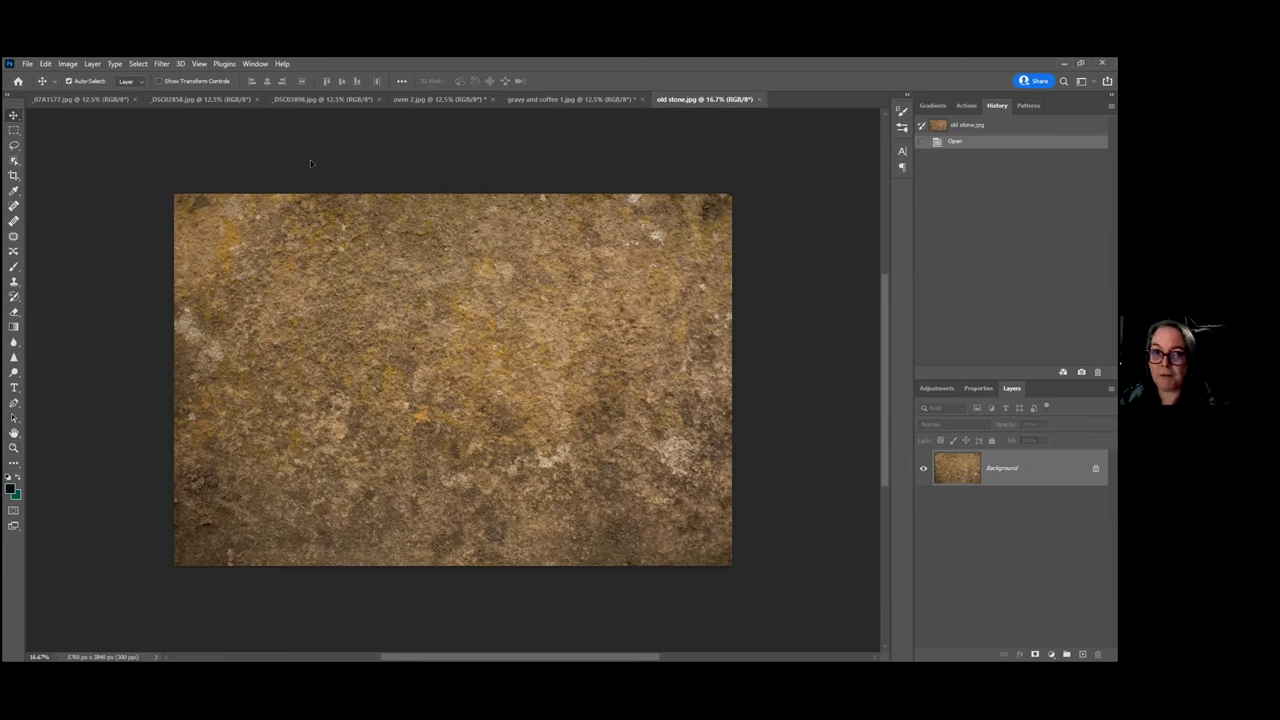
{"action": "left_click", "coordinate": [303, 100]}
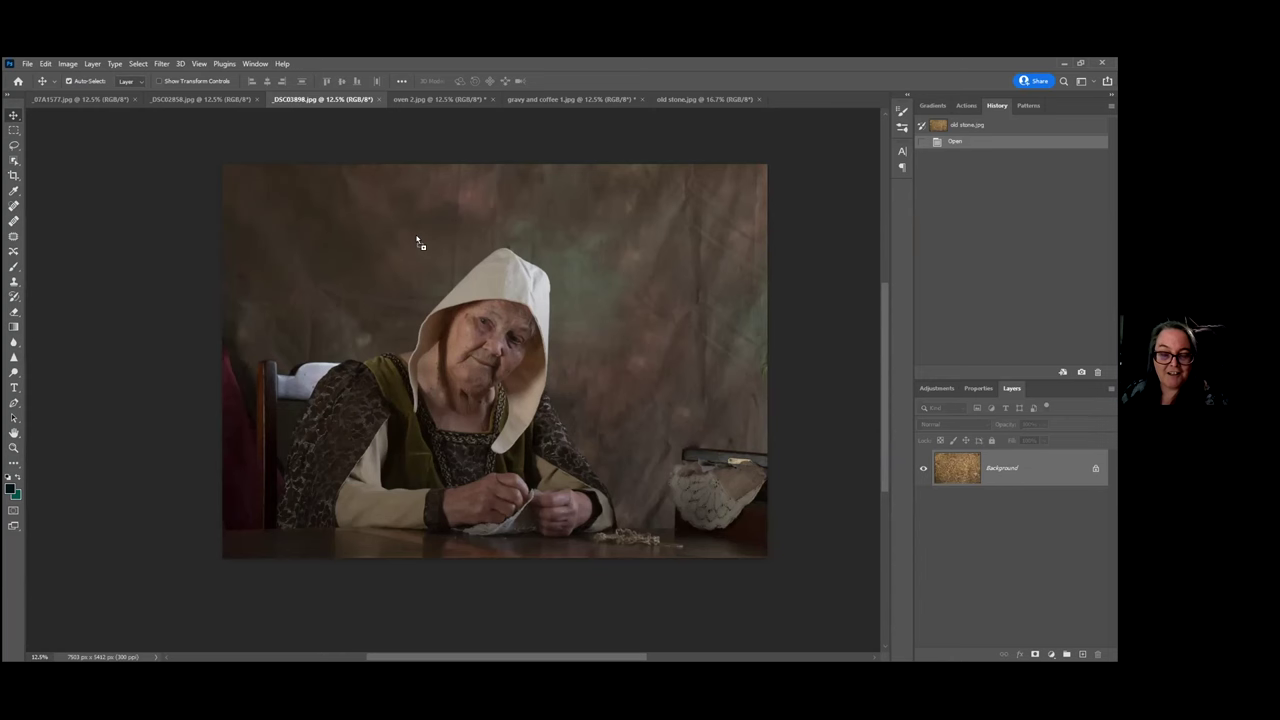
{"action": "left_click_drag", "start_coordinate": [420, 243], "coordinate": [420, 243]}
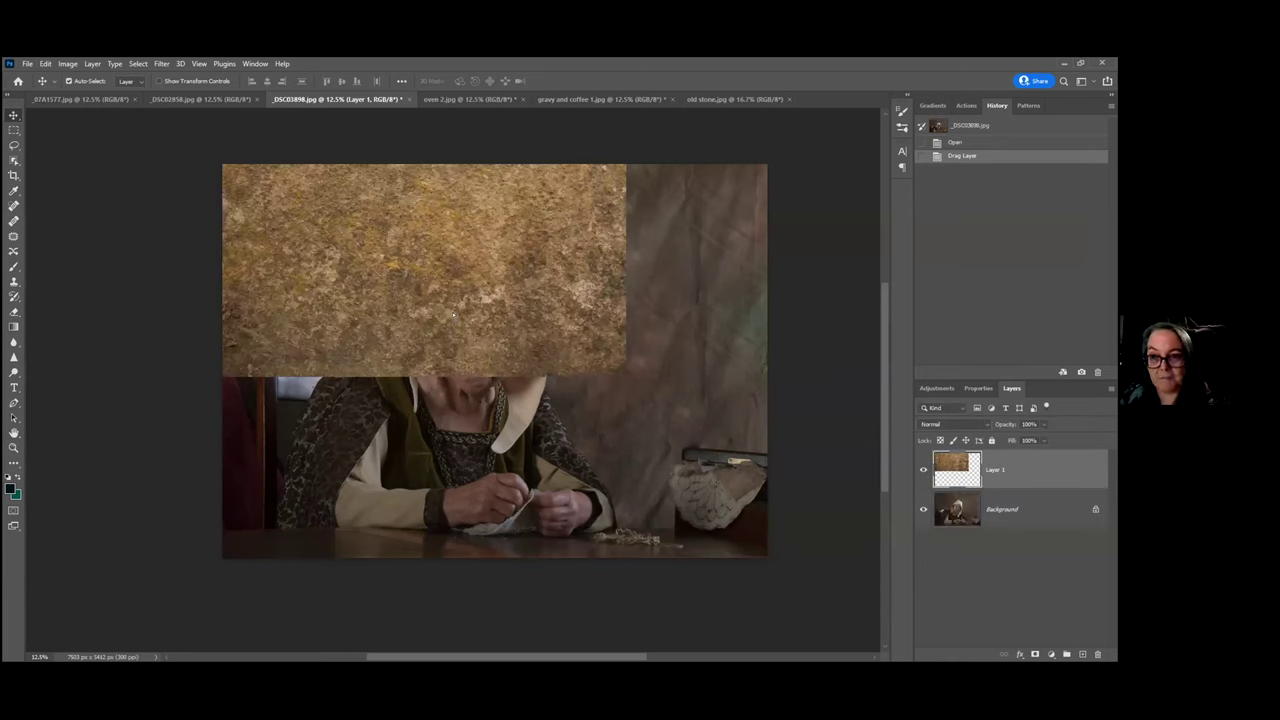
Move and enlarge the old stone texture so it covers the whole portrait of the hooded woman
{"action": "left_click_drag", "start_coordinate": [595, 380], "coordinate": [585, 370]}
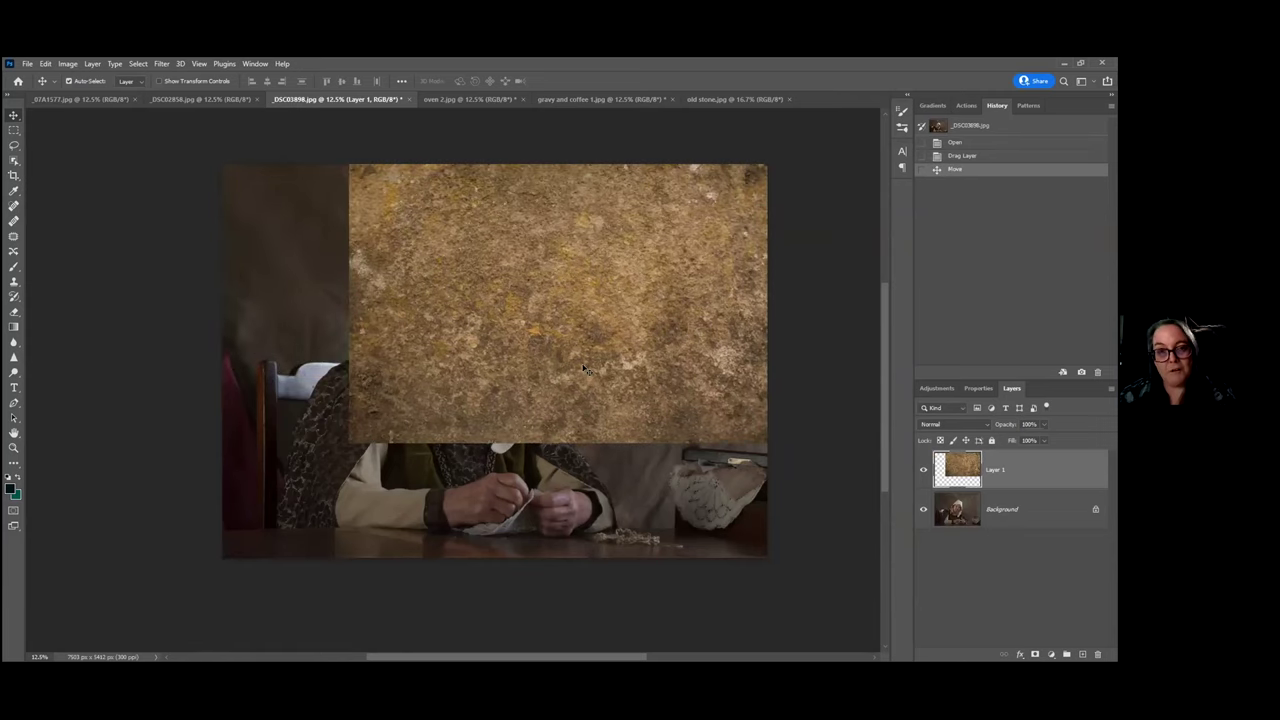
{"action": "key", "text": "ctrl+t"}
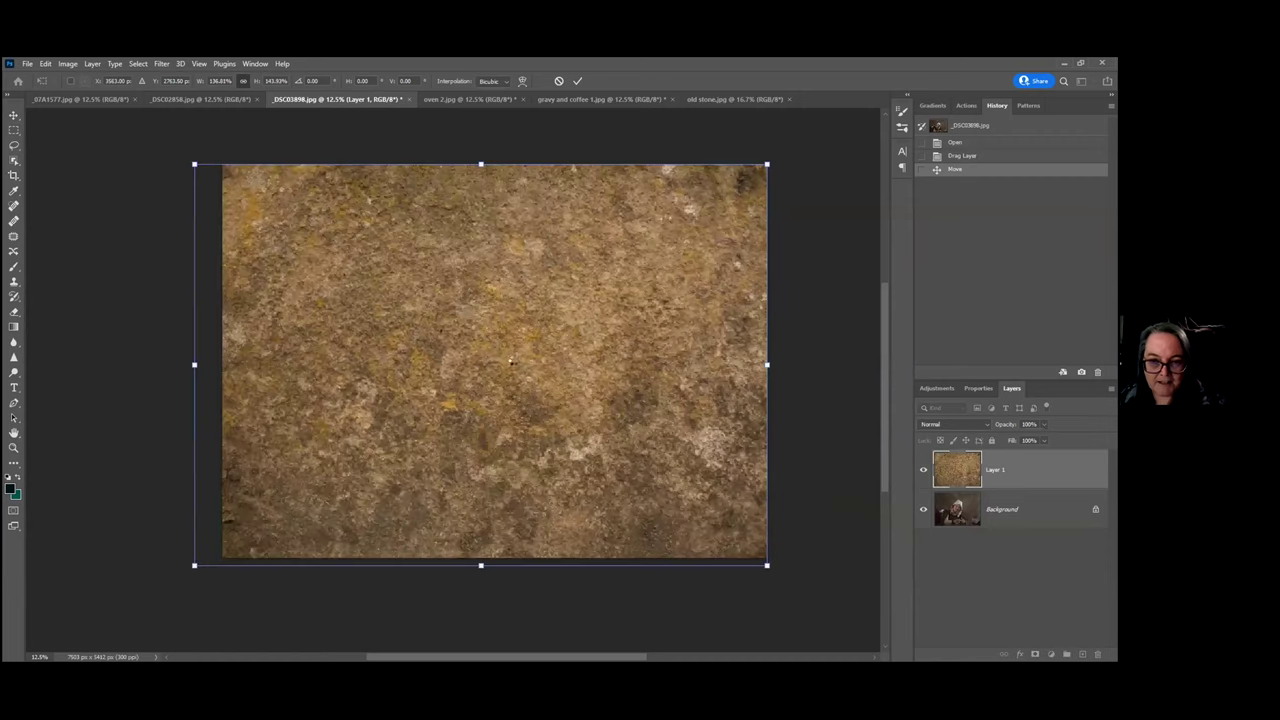
{"action": "key", "text": "Return"}
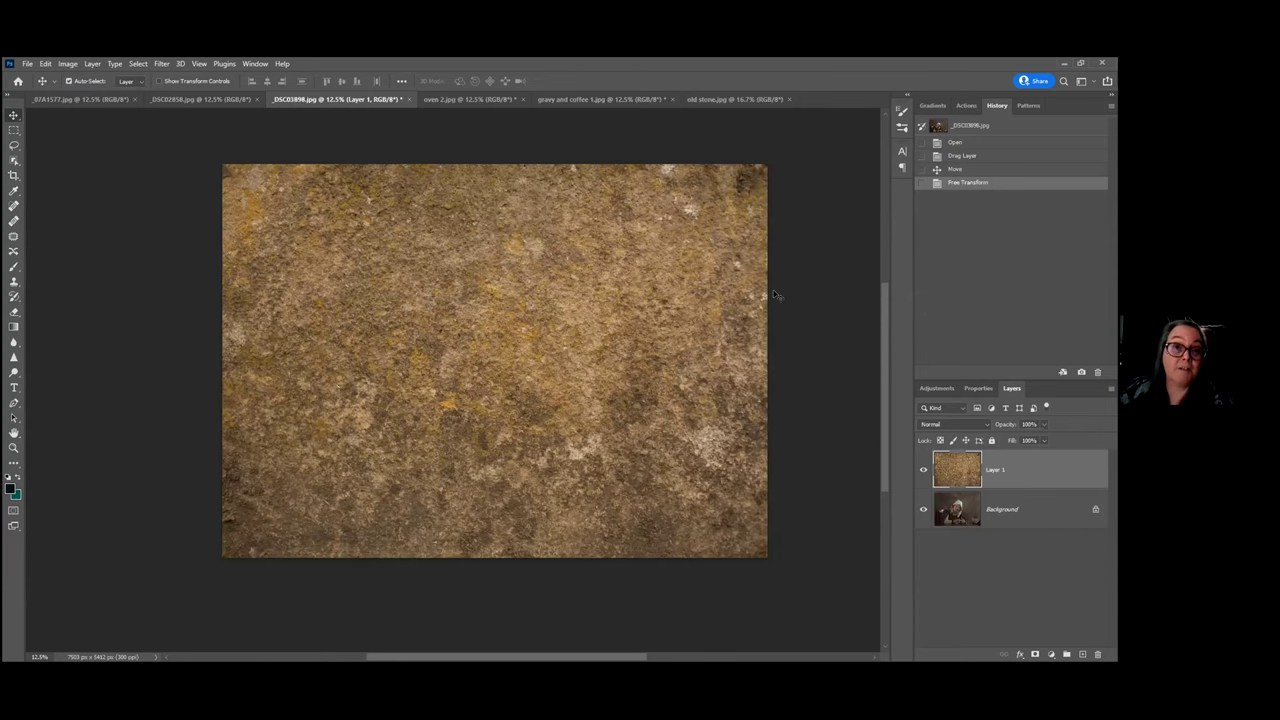
Set the stone texture layer's blend mode to Multiply and lower its opacity to just over 90%
{"action": "left_click", "coordinate": [985, 425]}
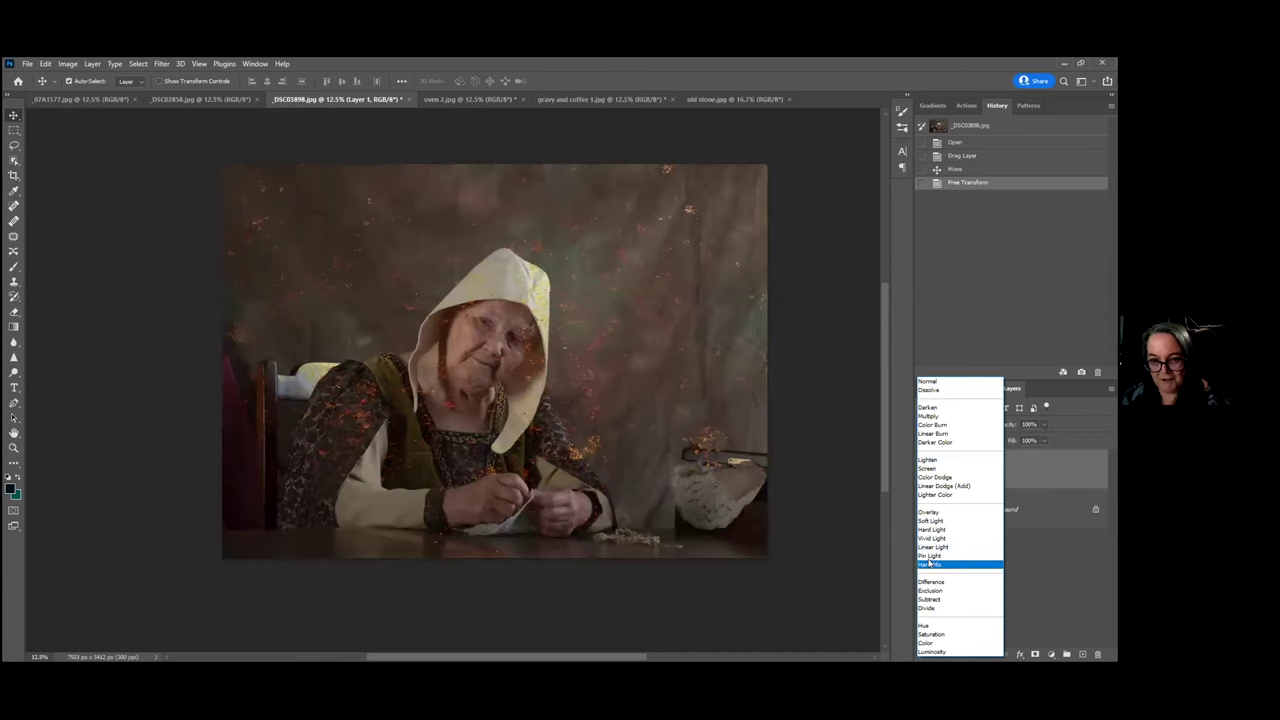
{"action": "left_click", "coordinate": [928, 416]}
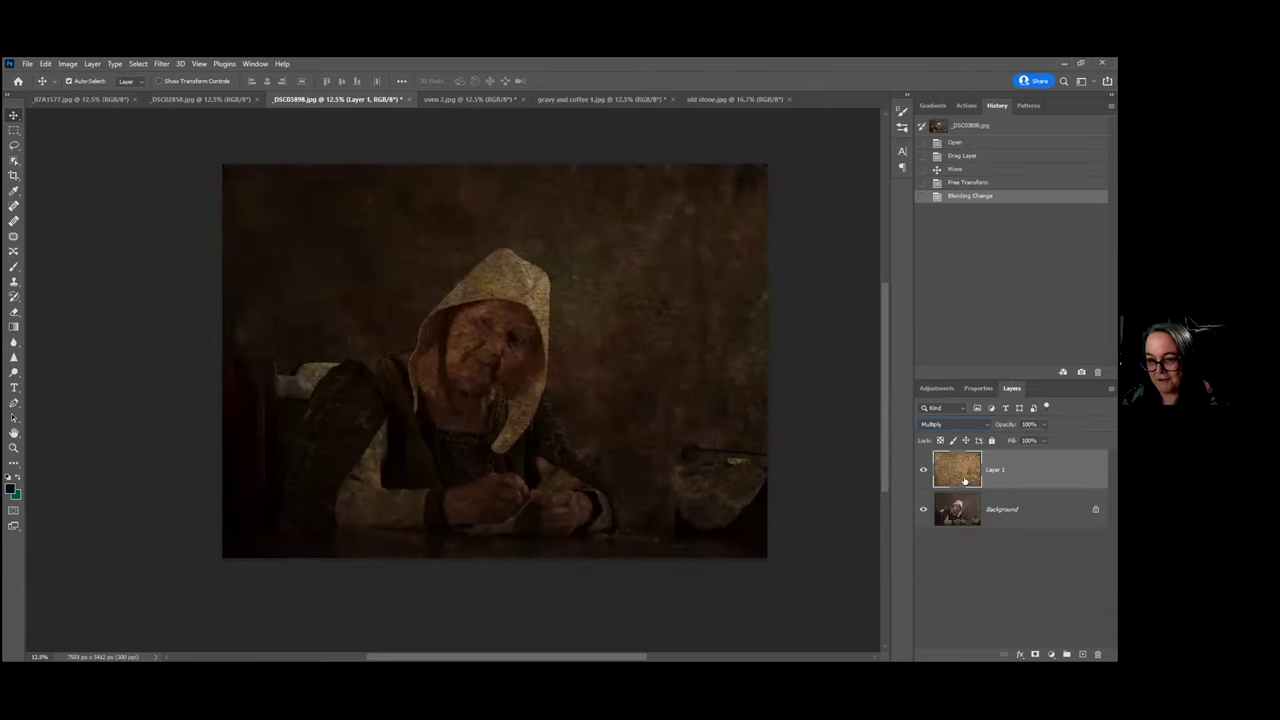
{"action": "left_click", "coordinate": [1044, 425]}
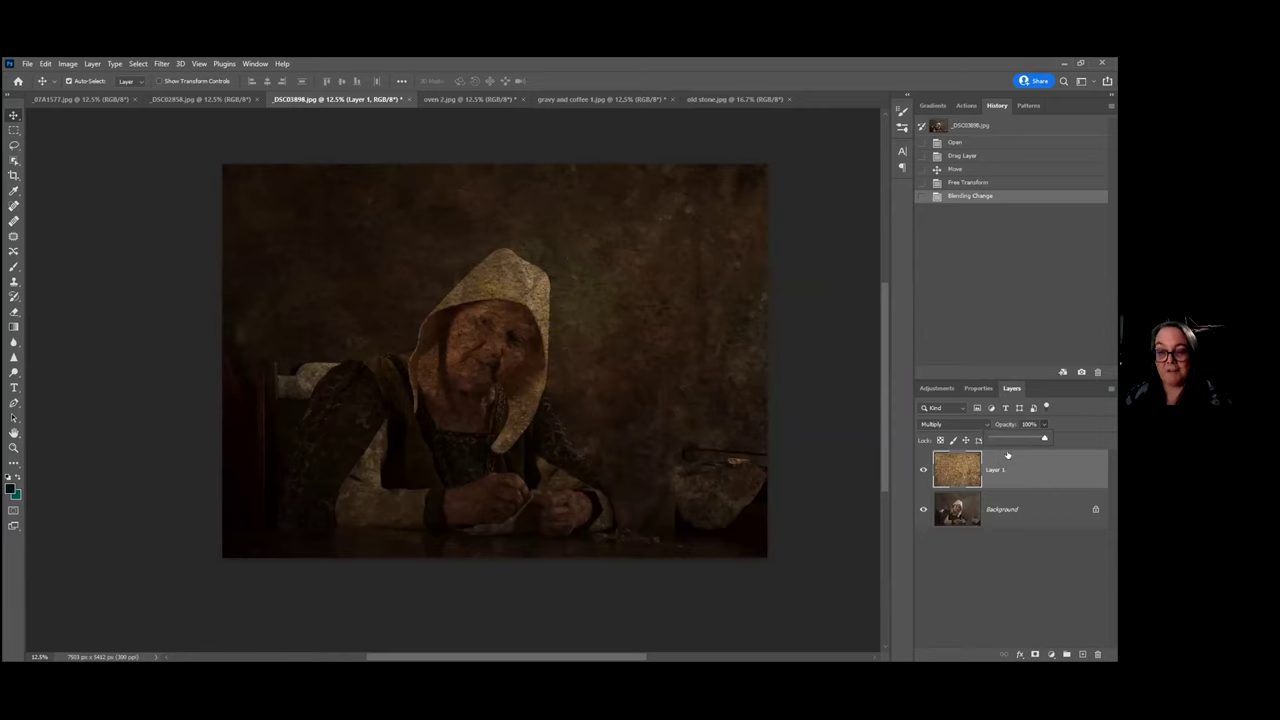
{"action": "left_click_drag", "start_coordinate": [1044, 440], "coordinate": [1040, 438]}
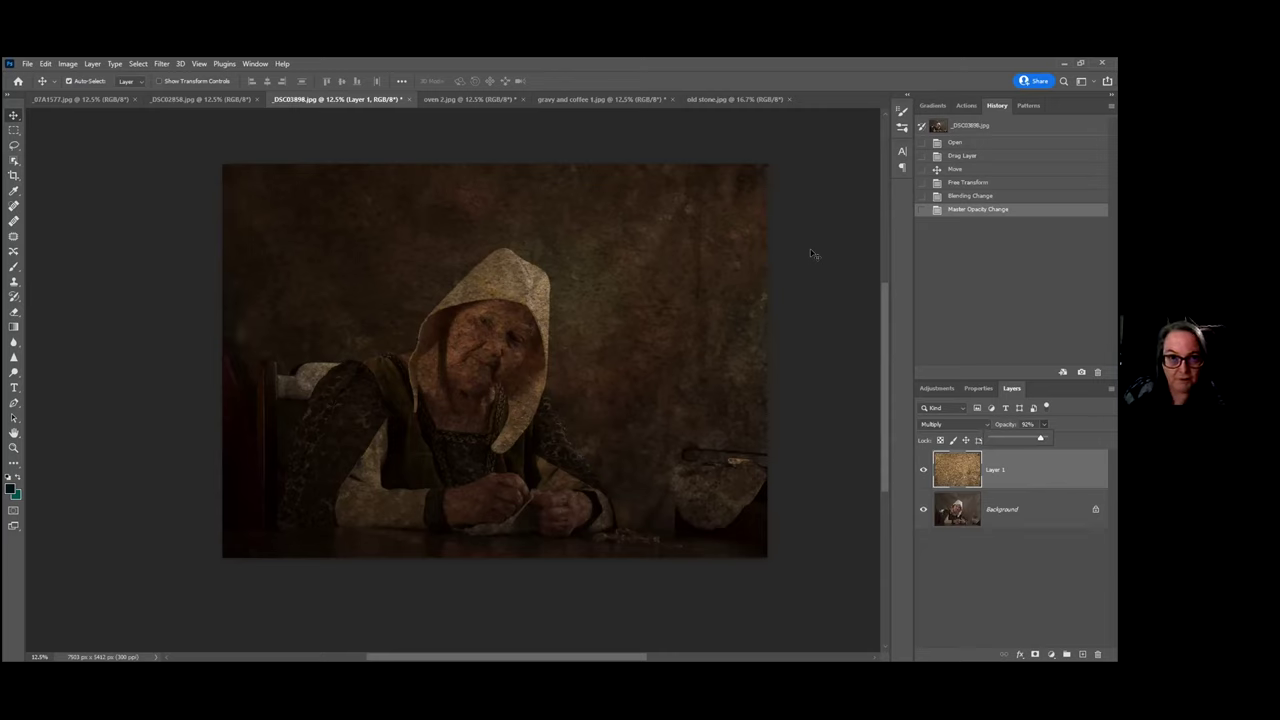
Hide the stone texture layer and open Select and Mask for the Background layer
{"action": "left_click", "coordinate": [923, 470]}
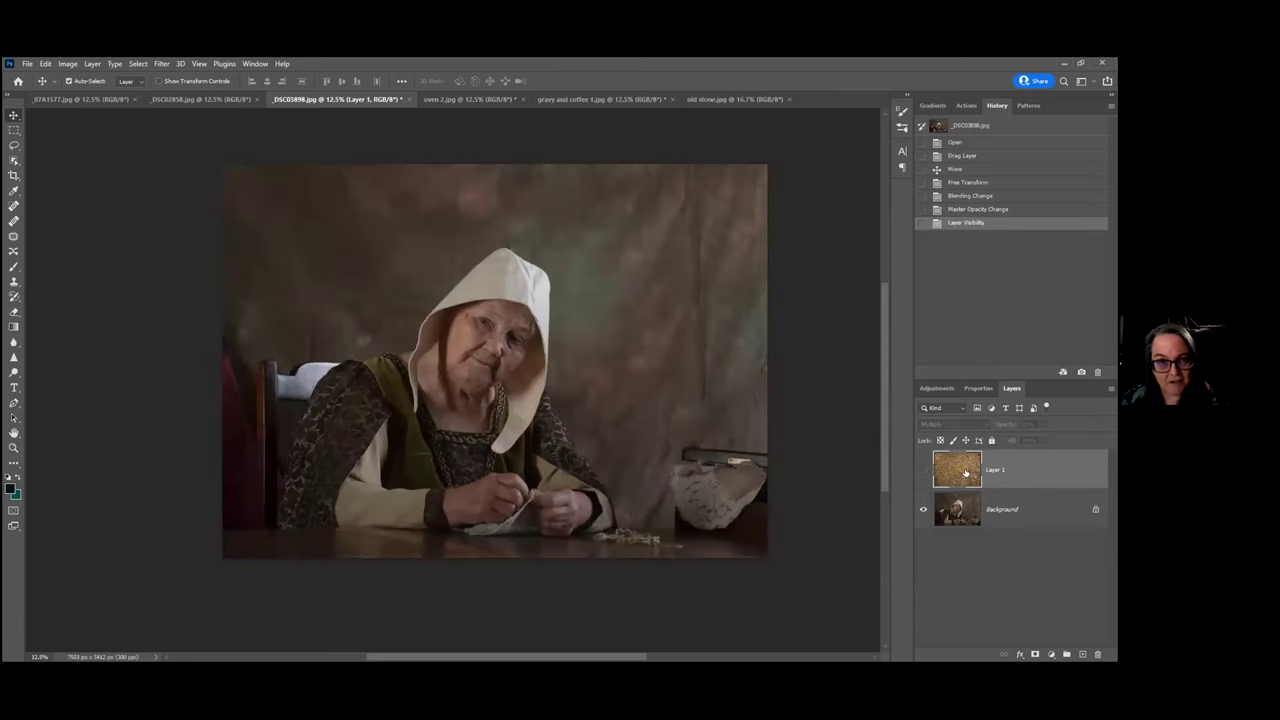
{"action": "left_click", "coordinate": [965, 510]}
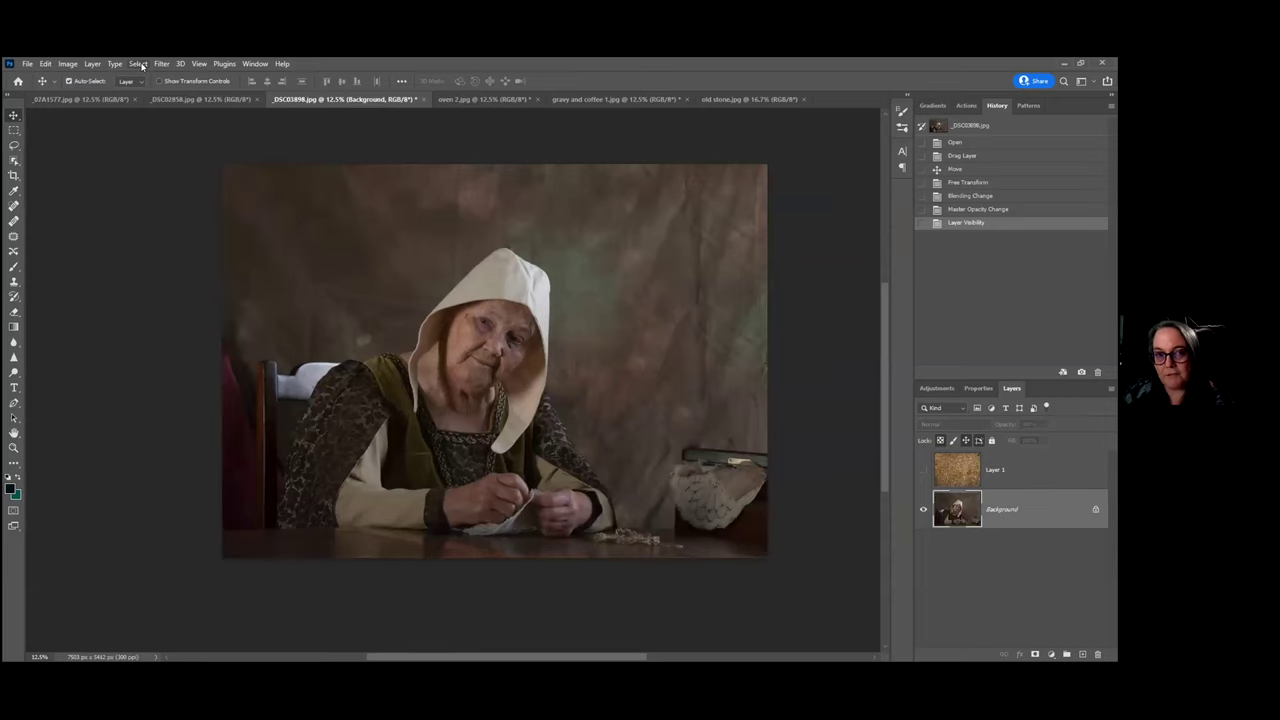
{"action": "left_click", "coordinate": [138, 64]}
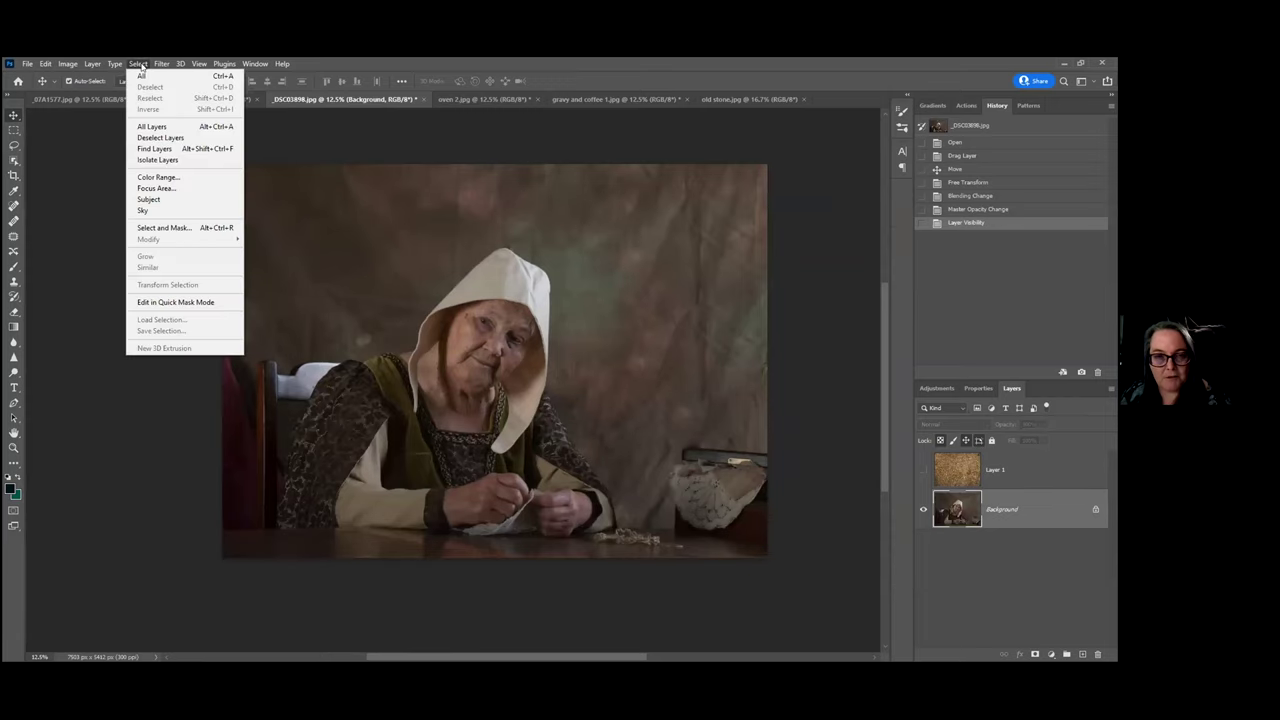
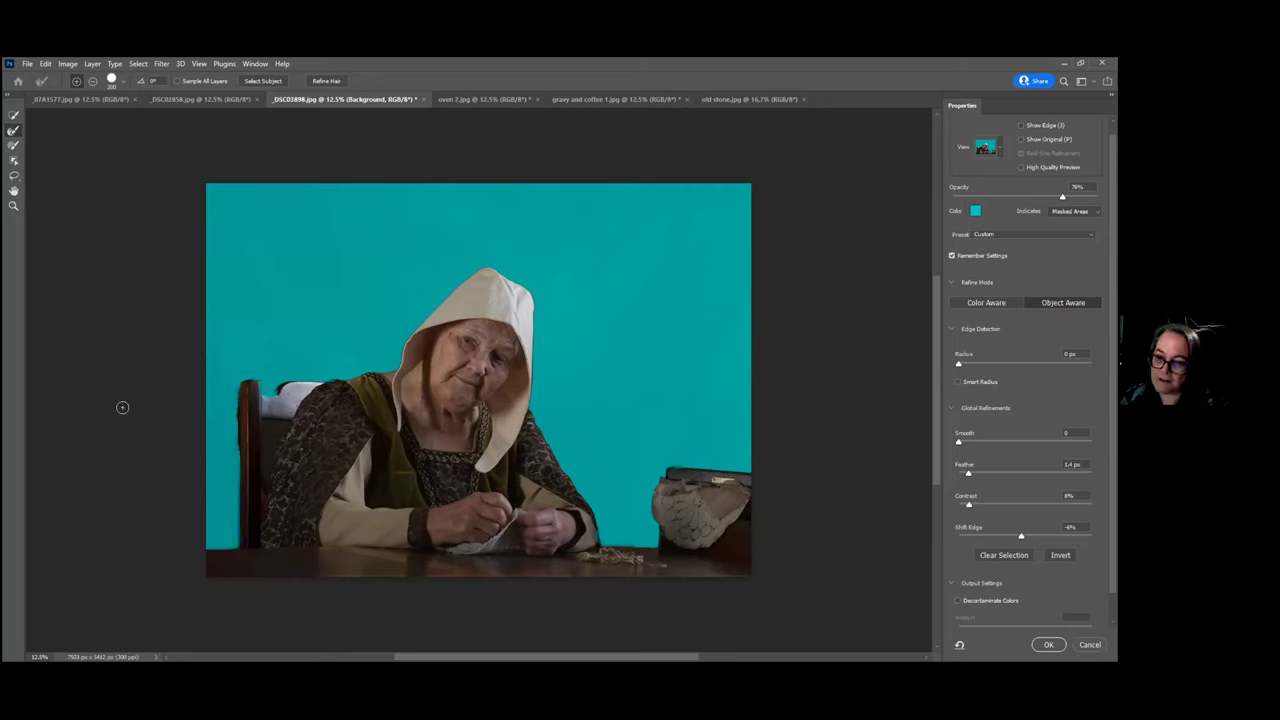
Brush the stray area above the dark box's lid out of the subject selection
{"action": "left_click", "coordinate": [13, 205]}
{"action": "left_click", "coordinate": [73, 81]}
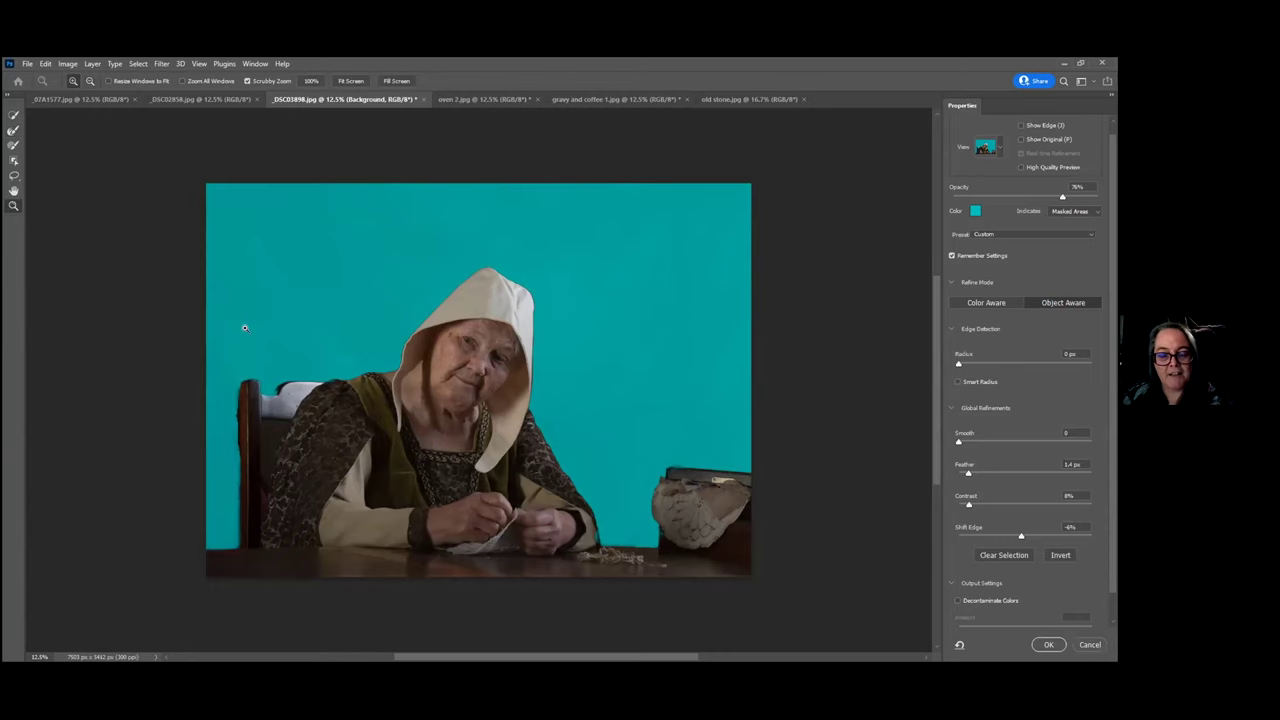
{"action": "left_click_drag", "start_coordinate": [670, 503], "coordinate": [707, 482]}
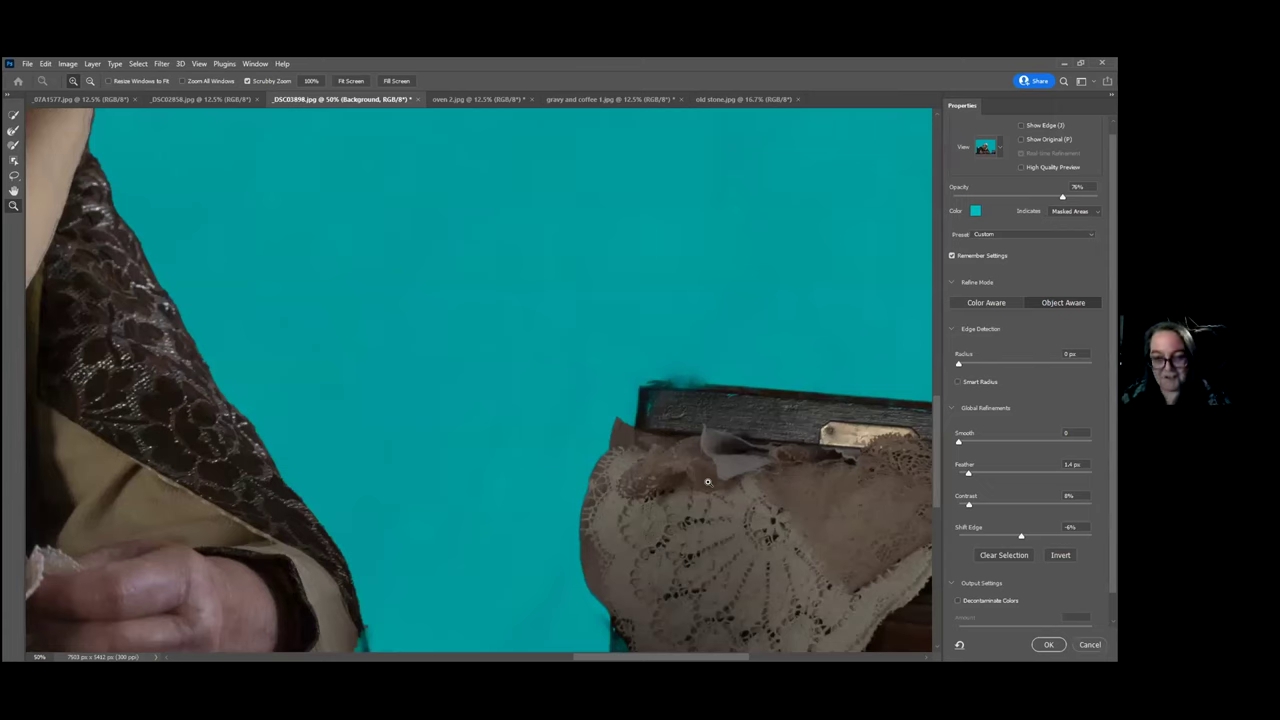
{"action": "left_click", "coordinate": [14, 145]}
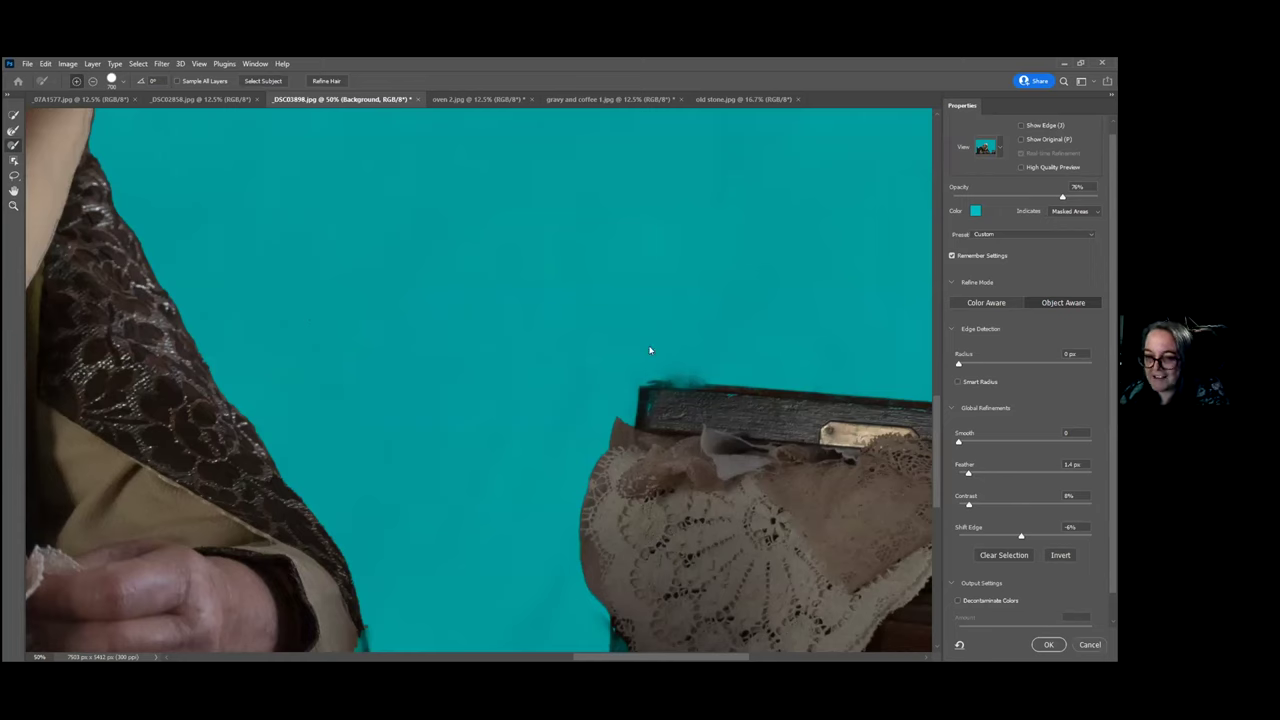
{"action": "left_click", "coordinate": [92, 82]}
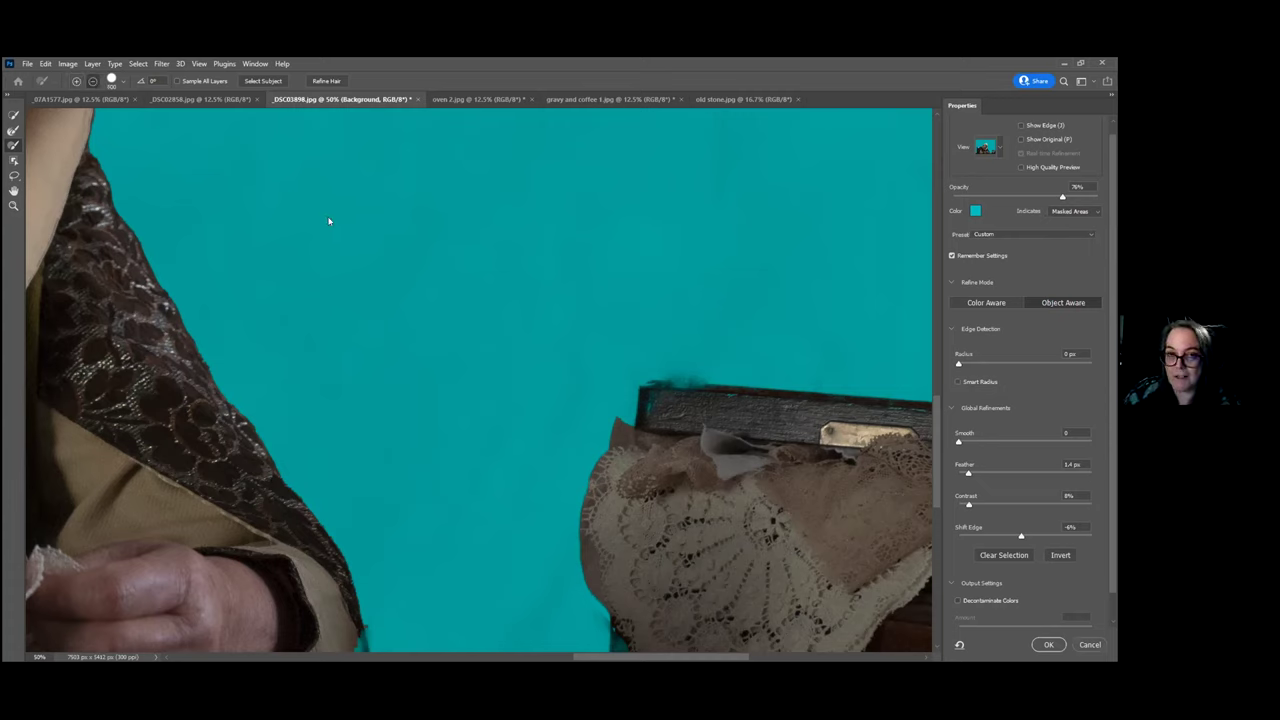
{"action": "mouse_move", "coordinate": [713, 362]}
{"action": "left_mouse_down"}
{"action": "mouse_move", "coordinate": [651, 366]}
{"action": "mouse_move", "coordinate": [703, 365]}
{"action": "left_mouse_up"}
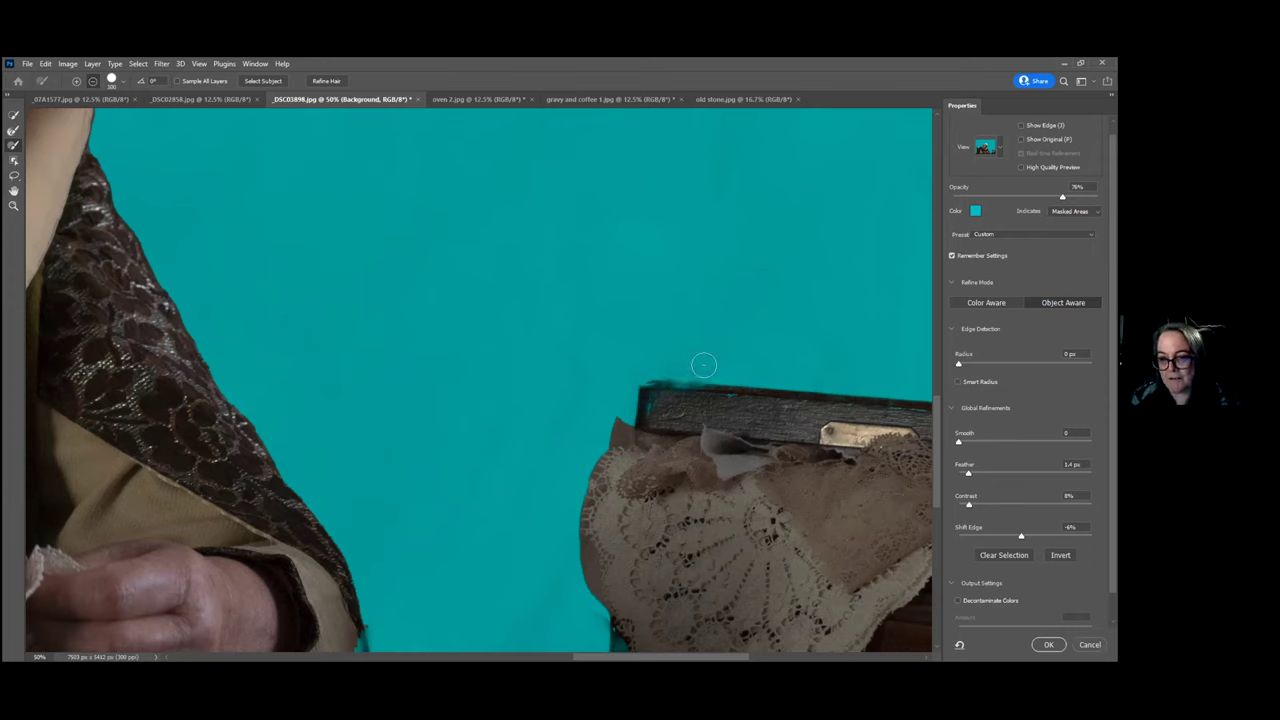
Brush the box's side edge, the woman's cuff edge above the table and the box lid's corner into the selection
{"action": "scroll", "coordinate": [509, 364], "scroll_direction": "down", "scroll_amount": 1}
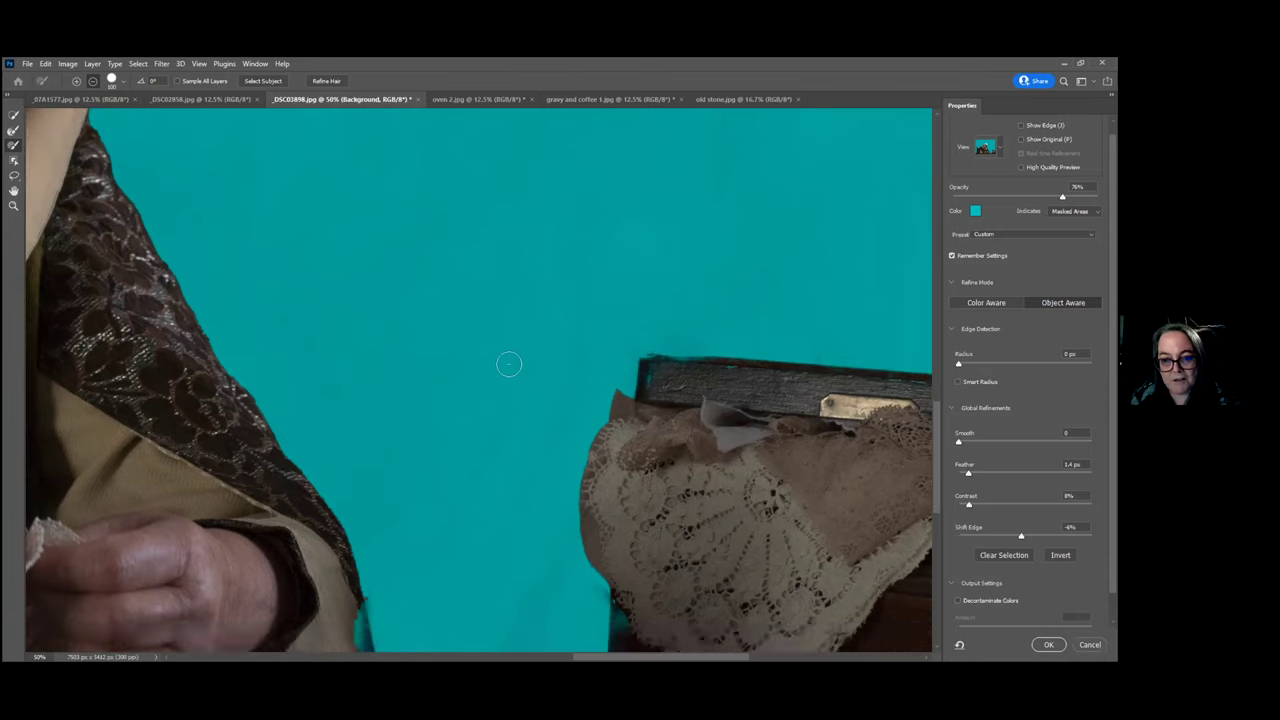
{"action": "scroll", "coordinate": [509, 364], "scroll_direction": "down", "scroll_amount": 5}
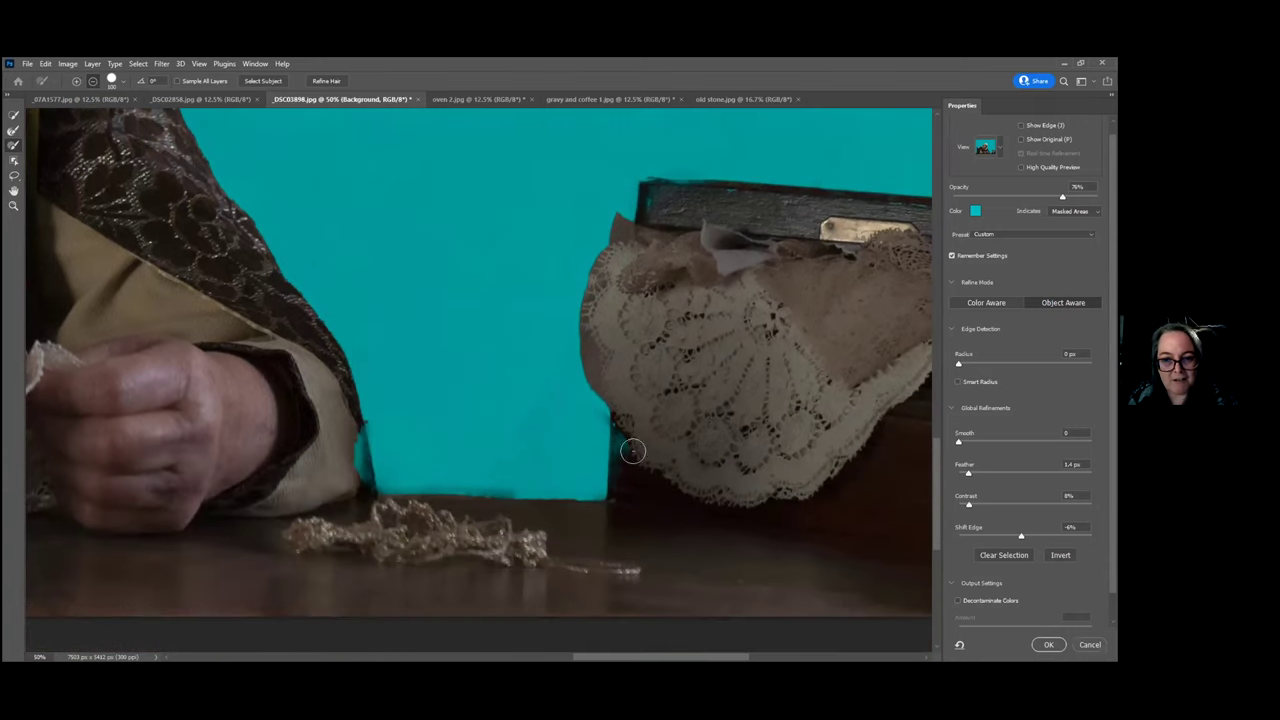
{"action": "left_click_drag", "start_coordinate": [621, 416], "coordinate": [625, 456]}
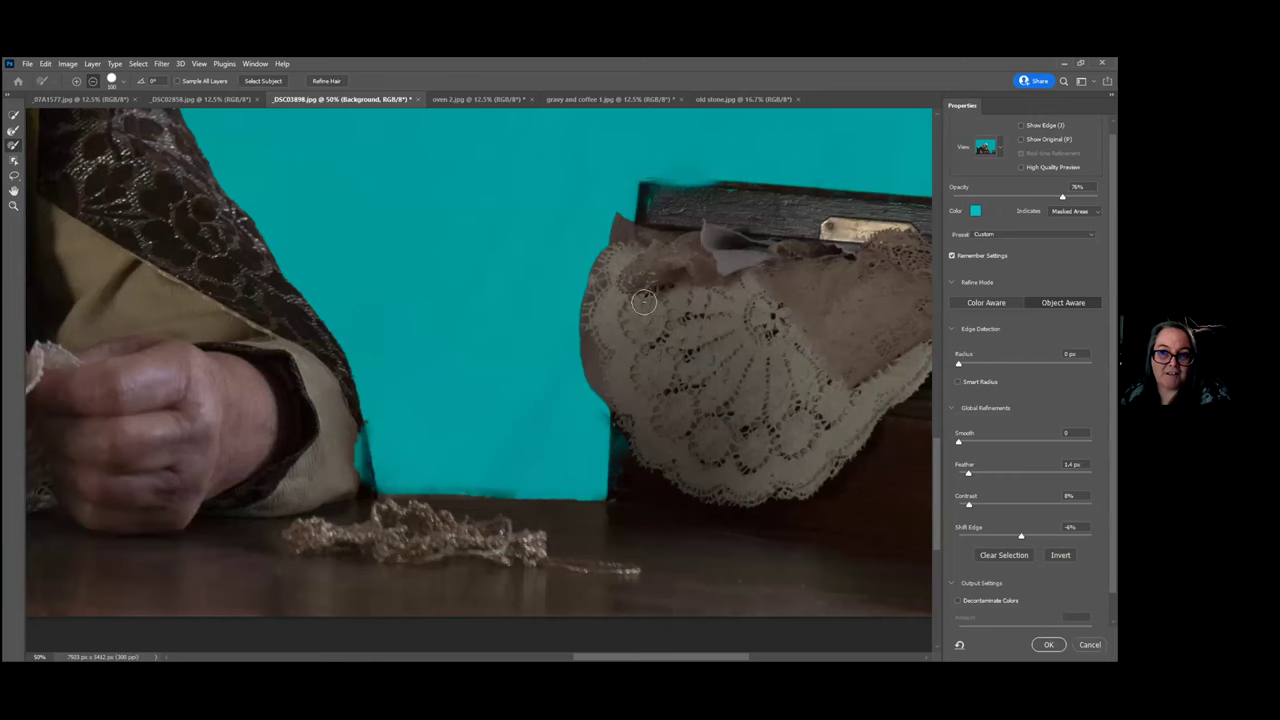
{"action": "left_click", "coordinate": [77, 82]}
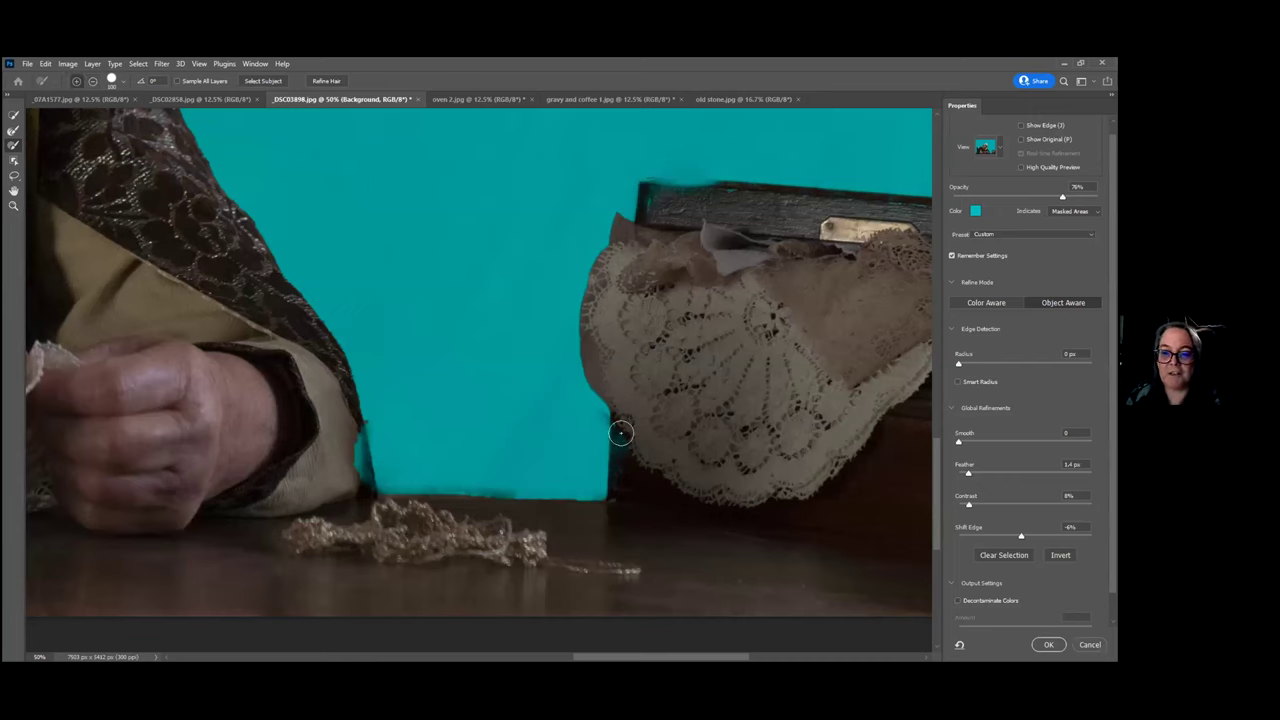
{"action": "left_click_drag", "start_coordinate": [620, 431], "coordinate": [620, 494]}
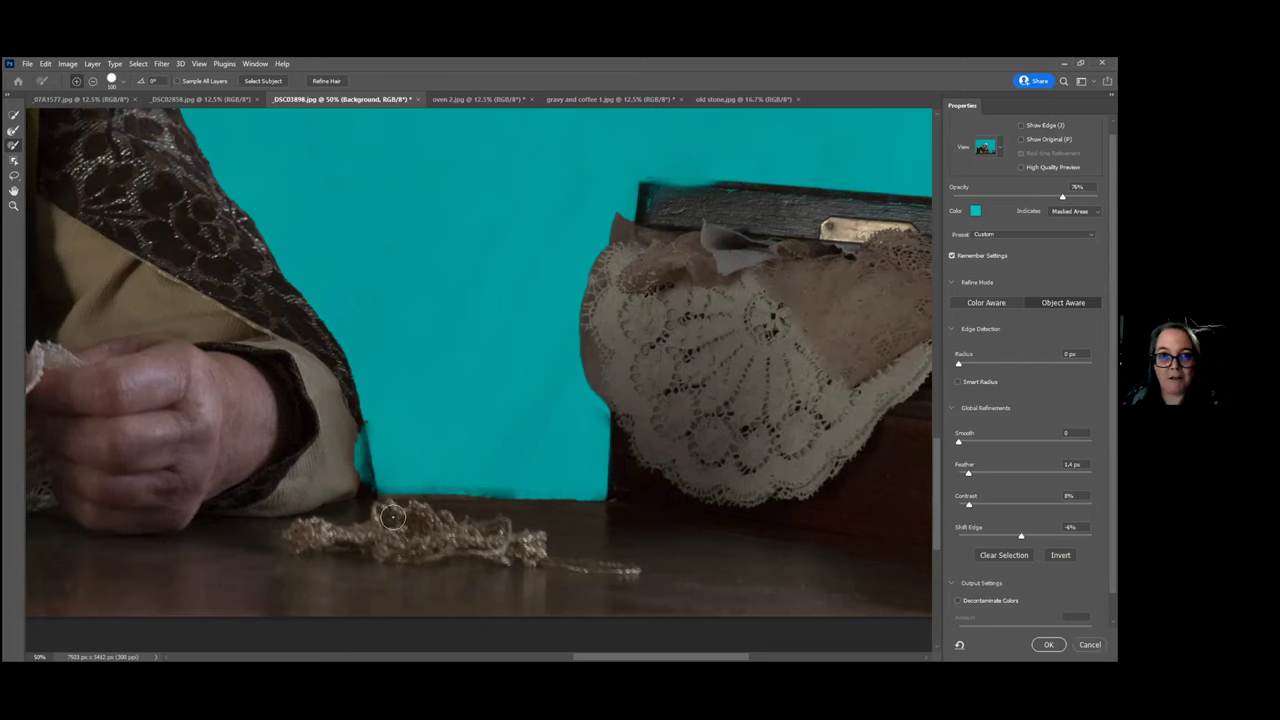
{"action": "mouse_move", "coordinate": [358, 443]}
{"action": "left_mouse_down"}
{"action": "mouse_move", "coordinate": [349, 430]}
{"action": "mouse_move", "coordinate": [358, 490]}
{"action": "left_mouse_up"}
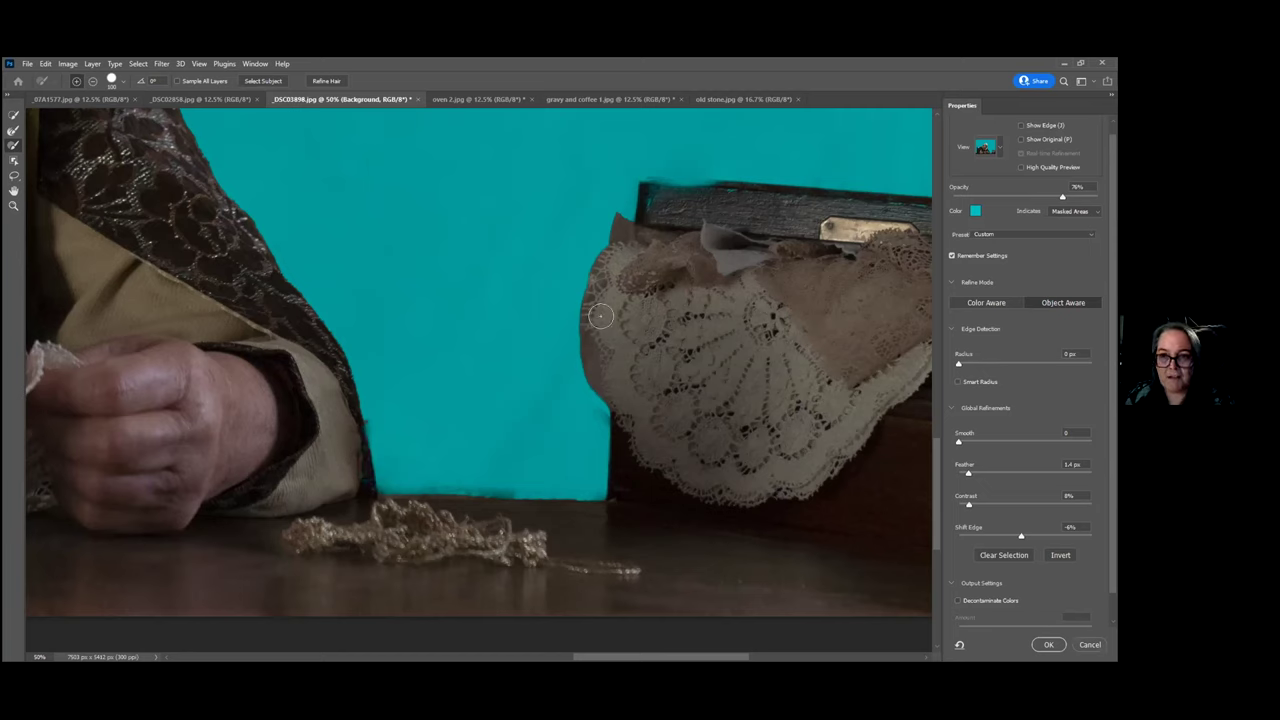
{"action": "mouse_move", "coordinate": [660, 187]}
{"action": "left_mouse_down"}
{"action": "mouse_move", "coordinate": [732, 192]}
{"action": "mouse_move", "coordinate": [658, 193]}
{"action": "left_mouse_up"}
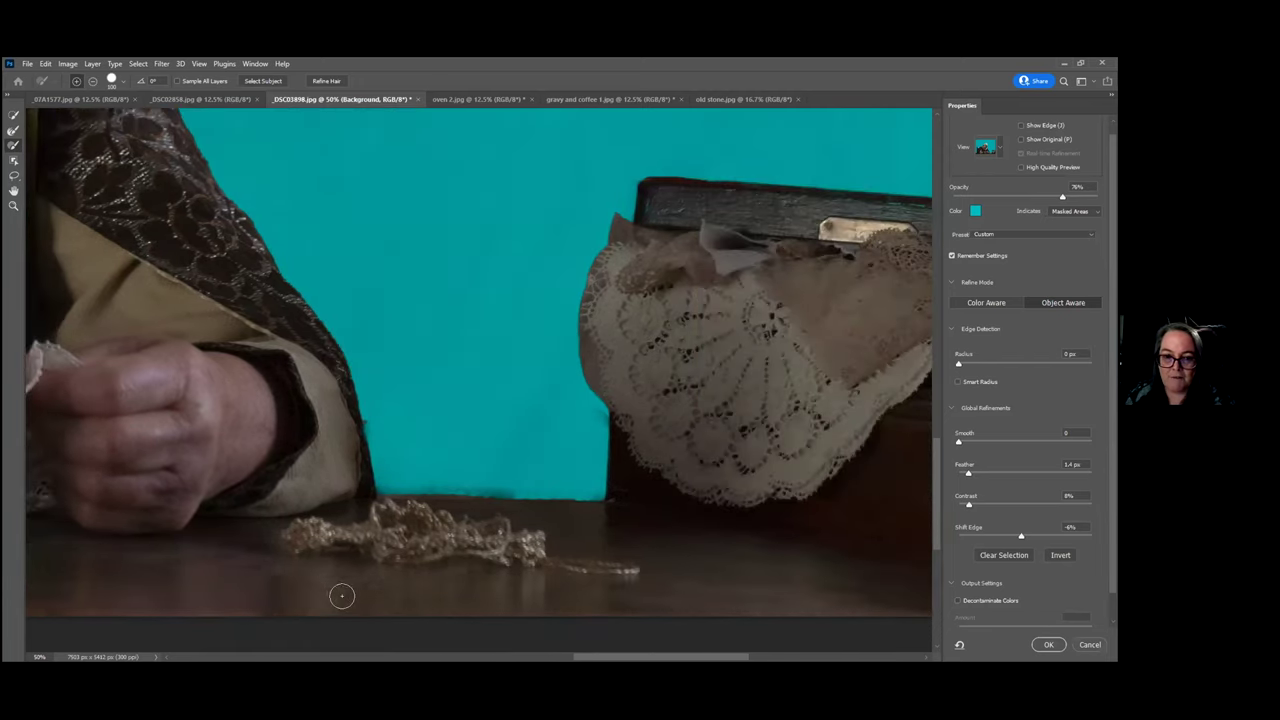
Brush the chair post's upper outer edge, the backrest's curved corner and the lace shoulder's top edge into the selection
{"action": "scroll", "coordinate": [342, 596], "scroll_direction": "left", "scroll_amount": 10}
{"action": "scroll", "coordinate": [311, 351], "scroll_direction": "up", "scroll_amount": 3}
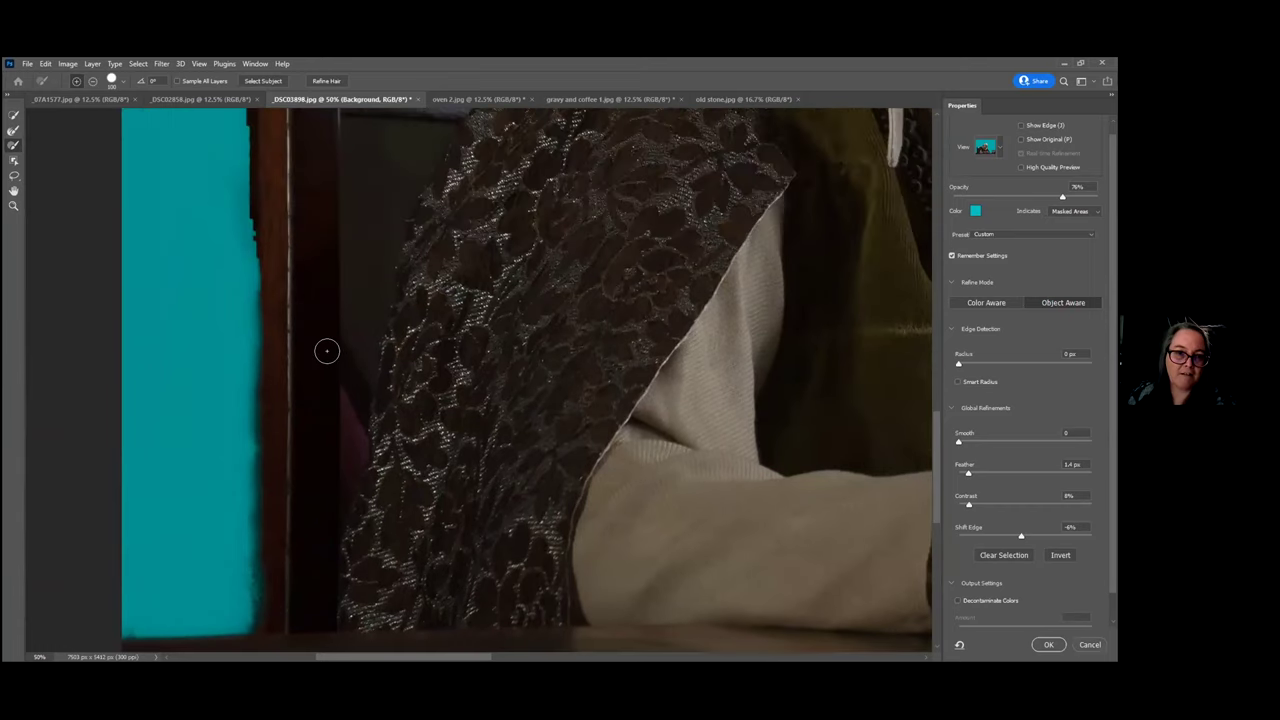
{"action": "scroll", "coordinate": [327, 351], "scroll_direction": "up", "scroll_amount": 5}
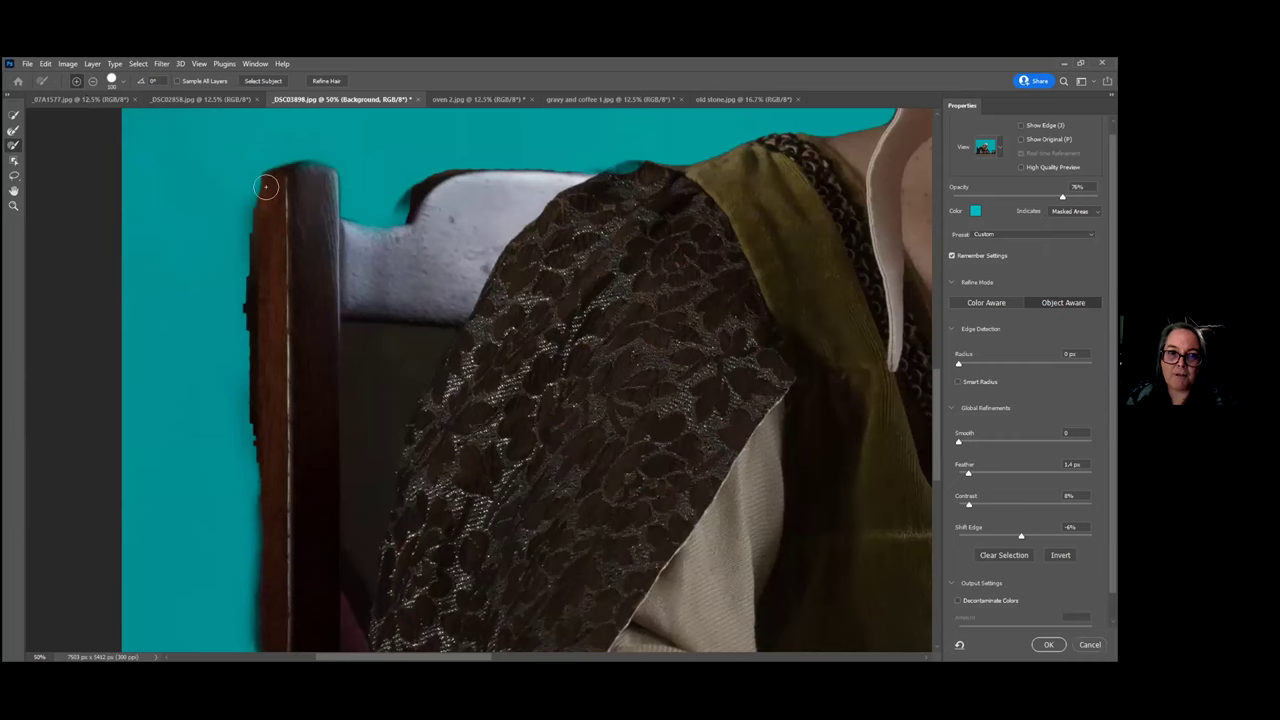
{"action": "left_click_drag", "start_coordinate": [264, 178], "coordinate": [273, 391]}
{"action": "left_click_drag", "start_coordinate": [424, 193], "coordinate": [402, 222]}
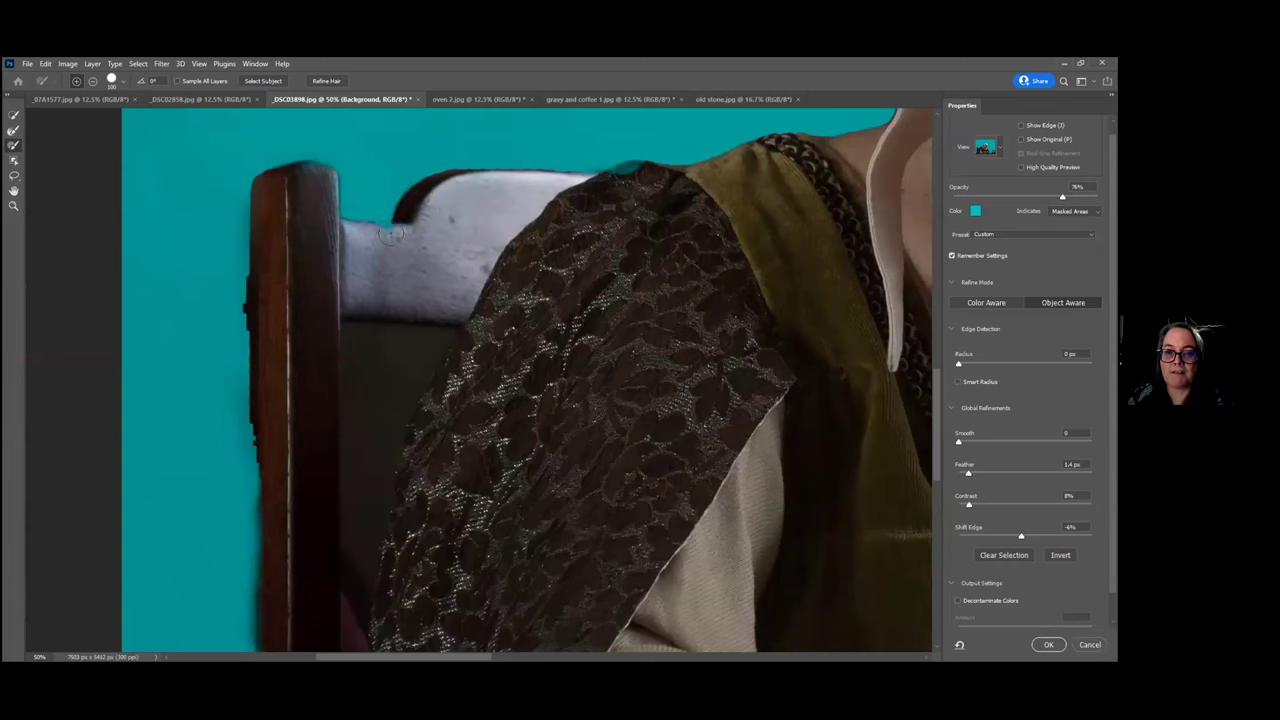
{"action": "mouse_move", "coordinate": [643, 194]}
{"action": "left_mouse_down"}
{"action": "mouse_move", "coordinate": [630, 172]}
{"action": "mouse_move", "coordinate": [612, 178]}
{"action": "left_mouse_up"}
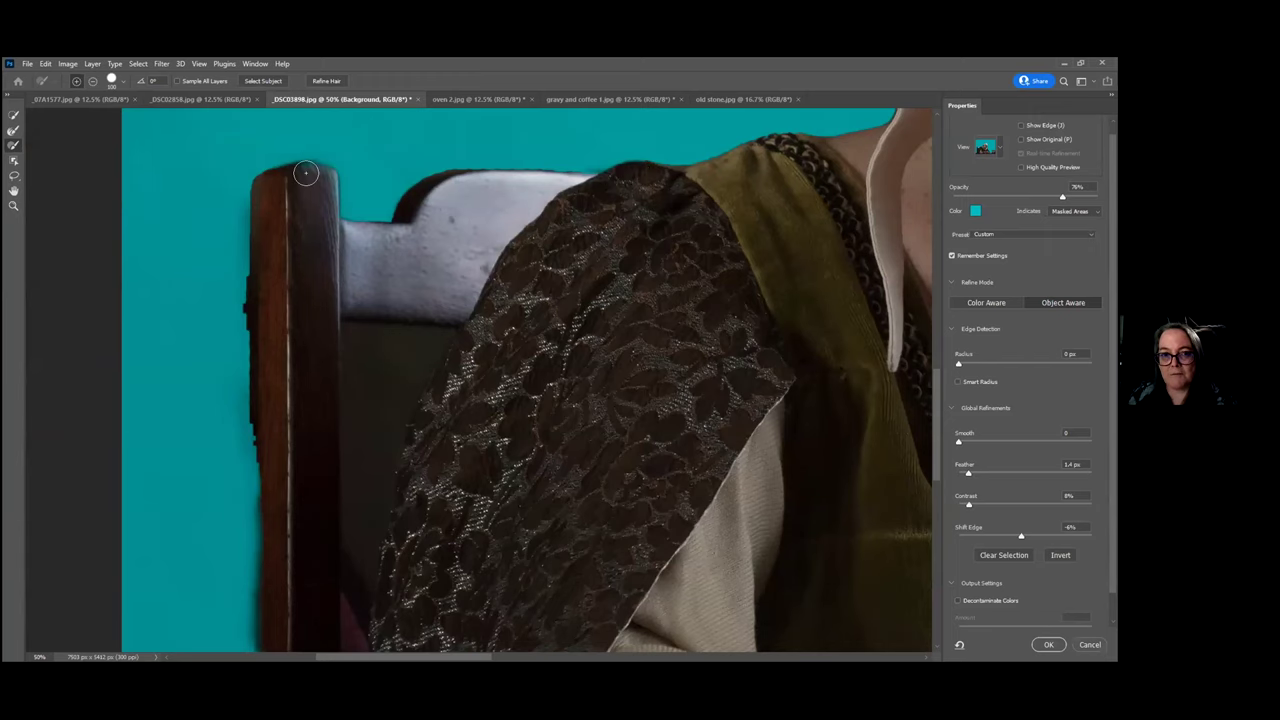
Brush the lower outer edge of the chair post into the selection down to the table
{"action": "scroll", "coordinate": [286, 240], "scroll_direction": "down", "scroll_amount": 4}
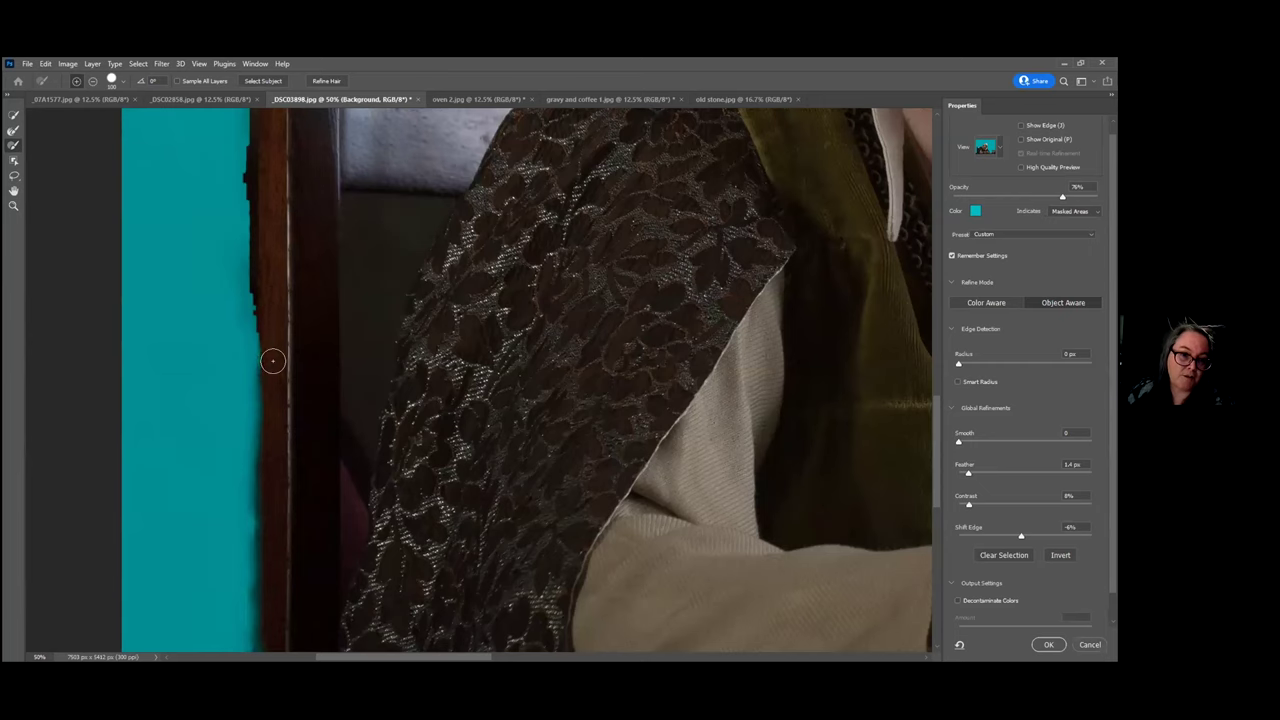
{"action": "left_click_drag", "start_coordinate": [267, 383], "coordinate": [266, 648]}
{"action": "scroll", "coordinate": [282, 432], "scroll_direction": "down", "scroll_amount": 5}
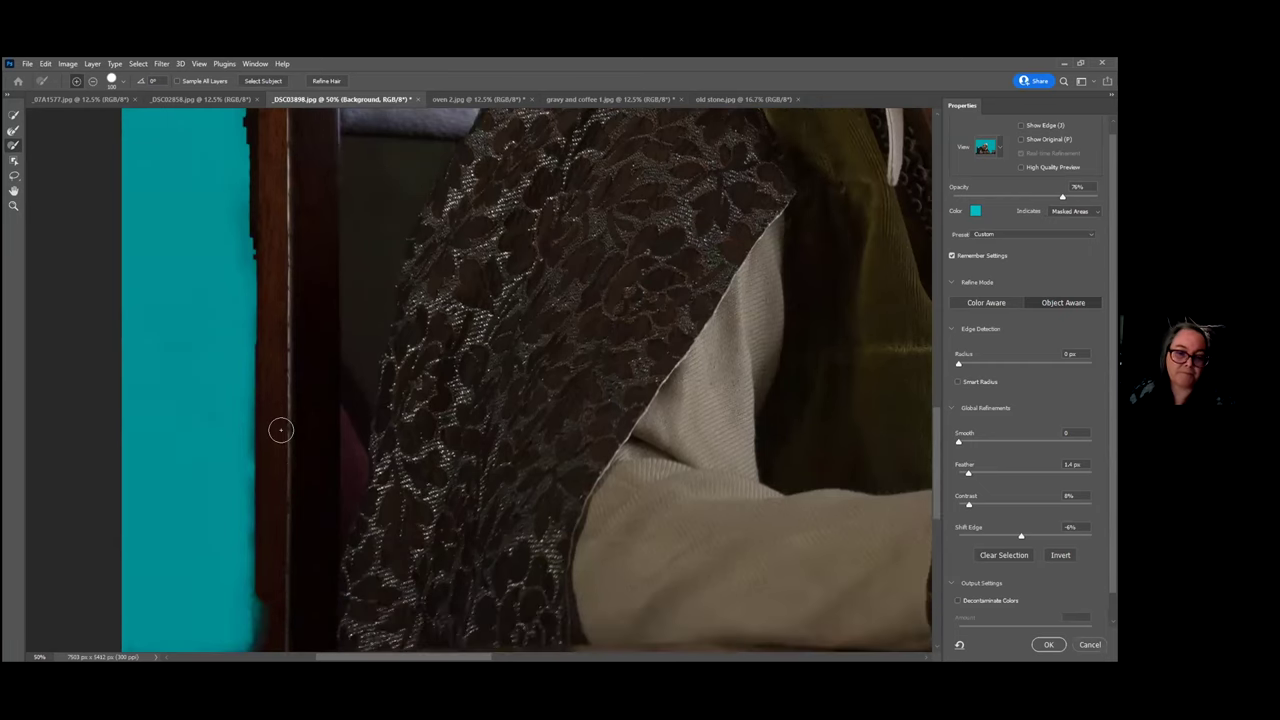
{"action": "left_click_drag", "start_coordinate": [267, 401], "coordinate": [266, 503]}
{"action": "scroll", "coordinate": [237, 447], "scroll_direction": "up", "scroll_amount": 2}
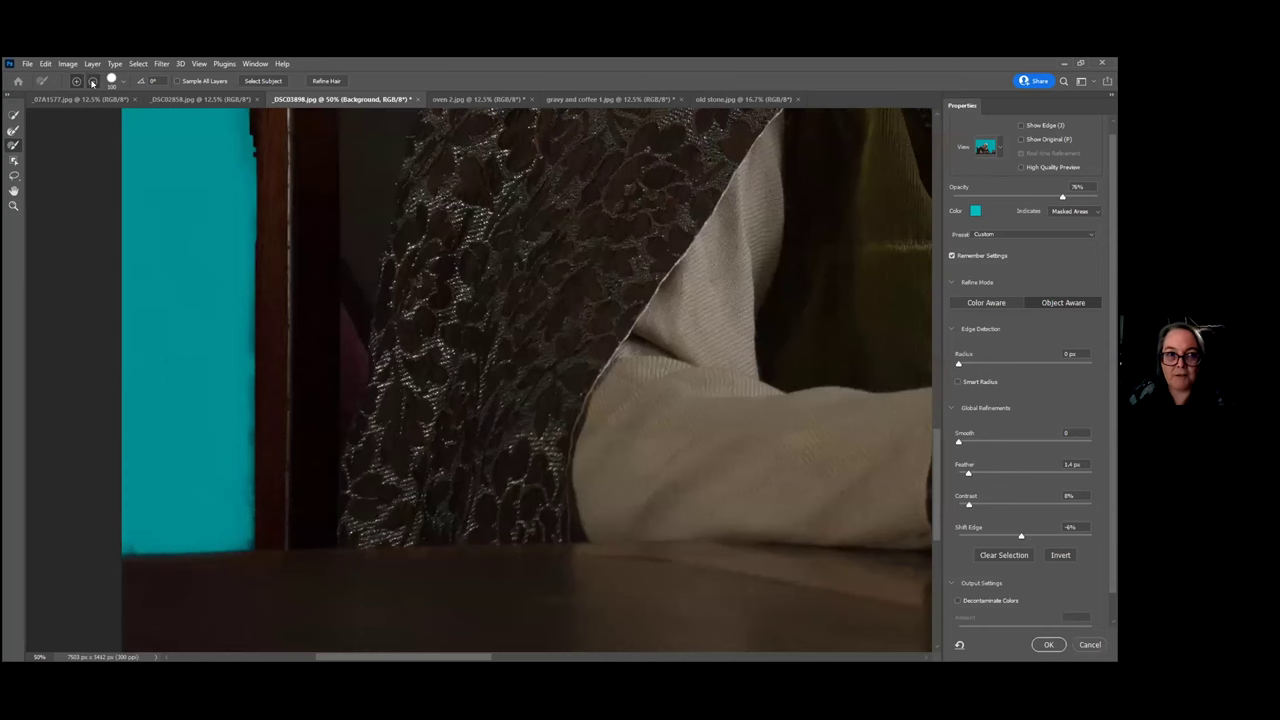
Brush the jagged overspill outside the chair post out of the selection, and check the edge down to the table
{"action": "scroll", "coordinate": [190, 255], "scroll_direction": "up", "scroll_amount": 6}
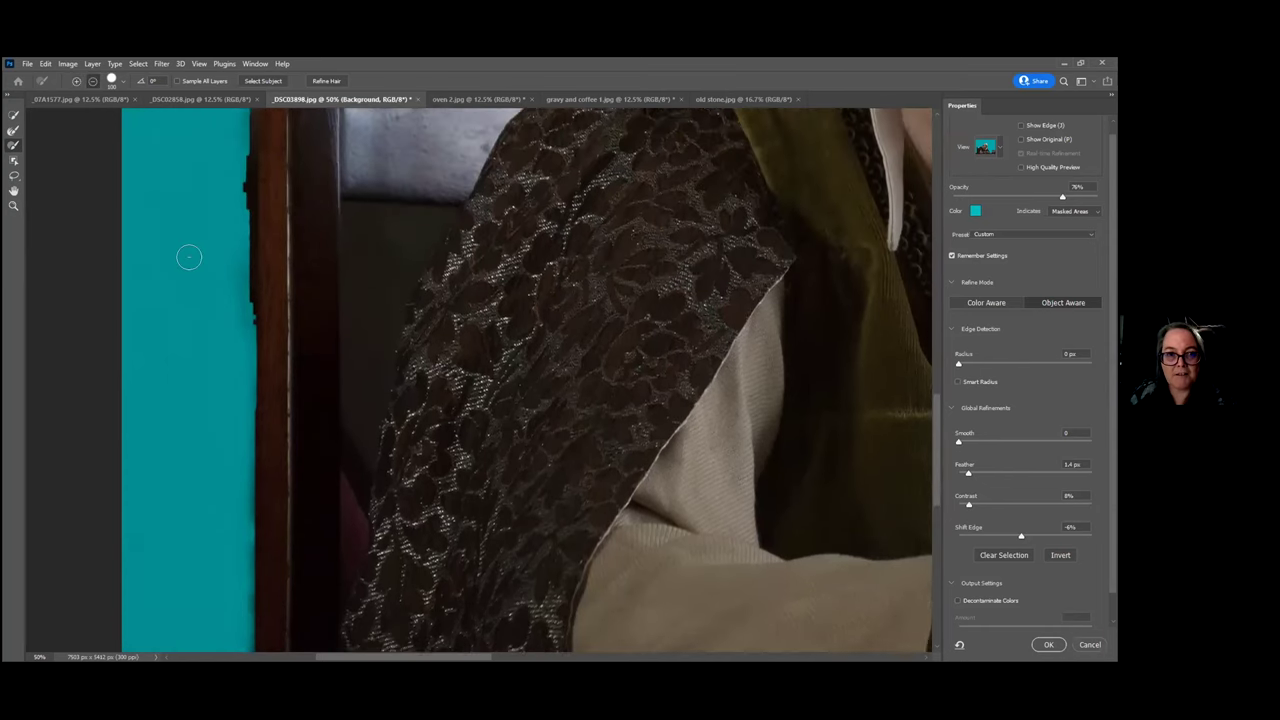
{"action": "left_click_drag", "start_coordinate": [231, 233], "coordinate": [240, 434]}
{"action": "mouse_move", "coordinate": [220, 163]}
{"action": "left_mouse_down"}
{"action": "mouse_move", "coordinate": [234, 149]}
{"action": "mouse_move", "coordinate": [231, 398]}
{"action": "left_mouse_up"}
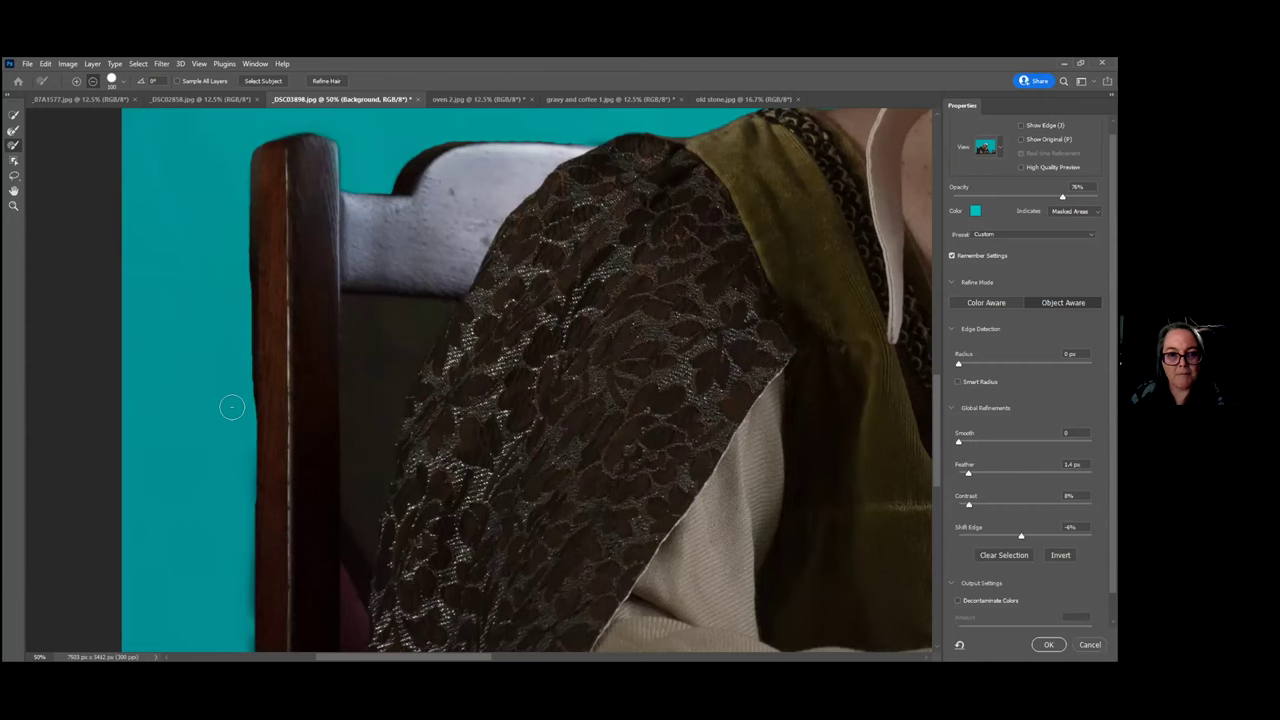
{"action": "scroll", "coordinate": [174, 369], "scroll_direction": "down", "scroll_amount": 3}
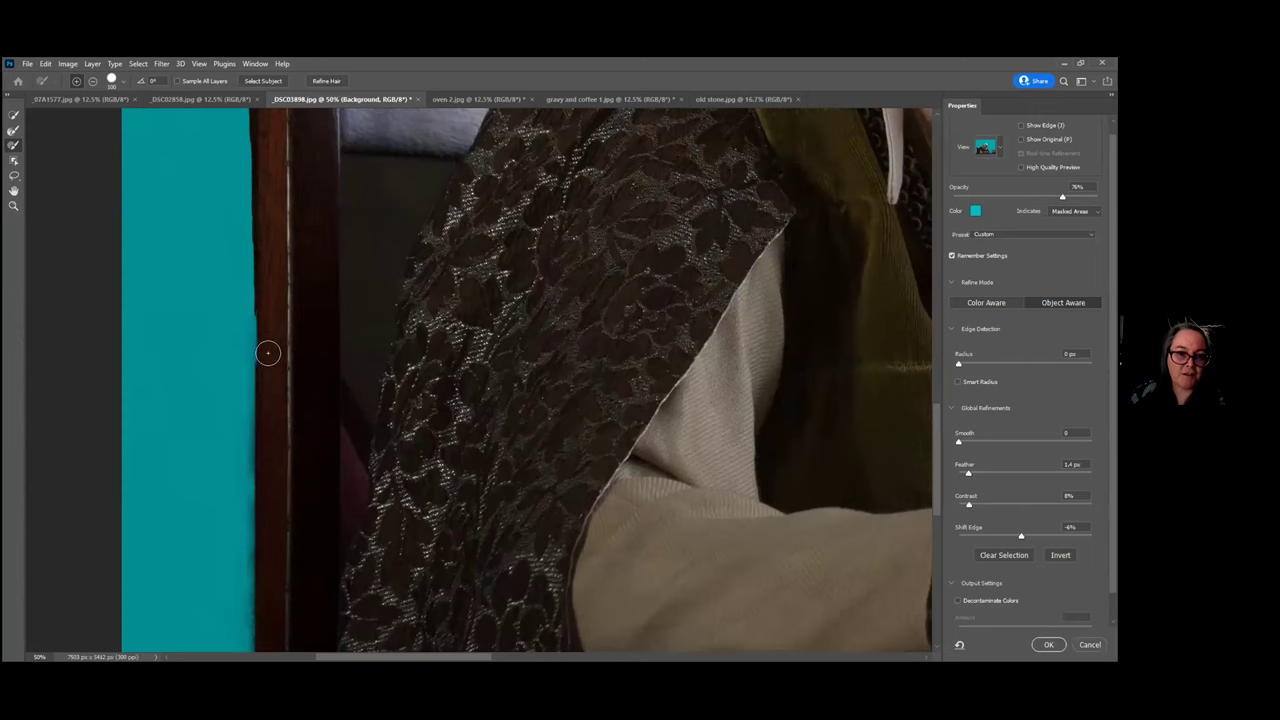
{"action": "scroll", "coordinate": [280, 383], "scroll_direction": "down", "scroll_amount": 4}
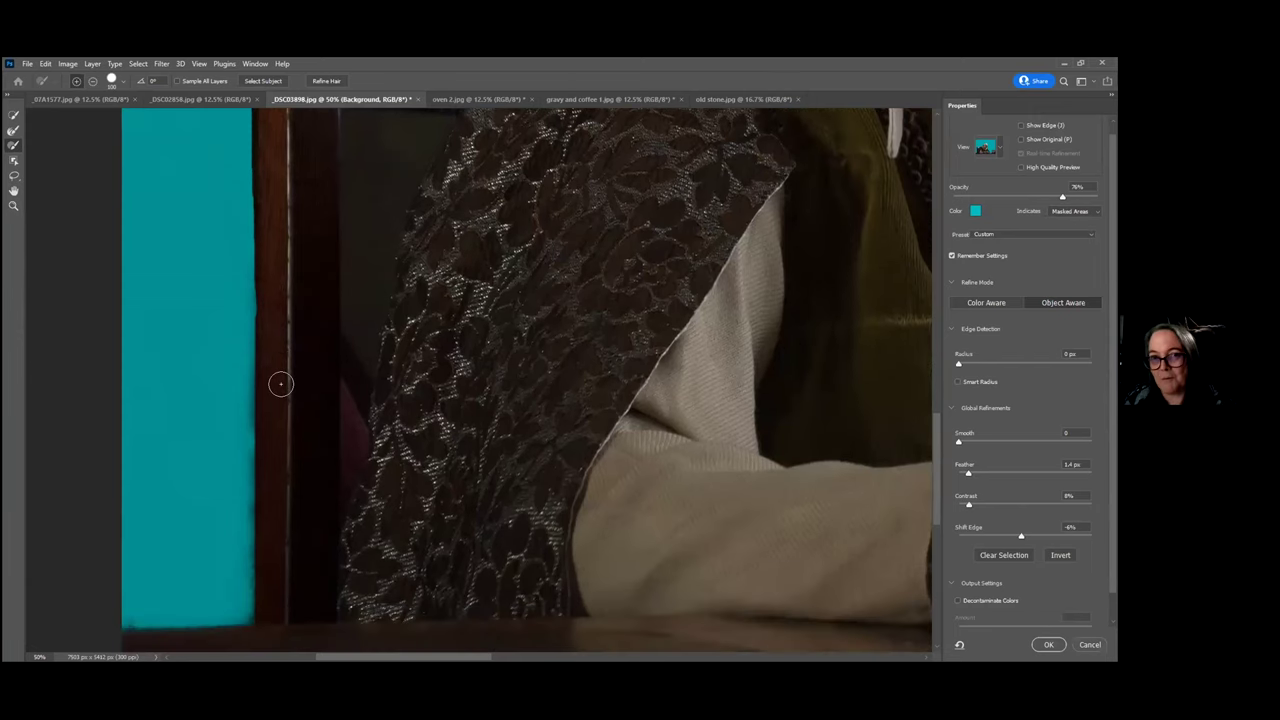
{"action": "scroll", "coordinate": [299, 380], "scroll_direction": "down", "scroll_amount": 2}
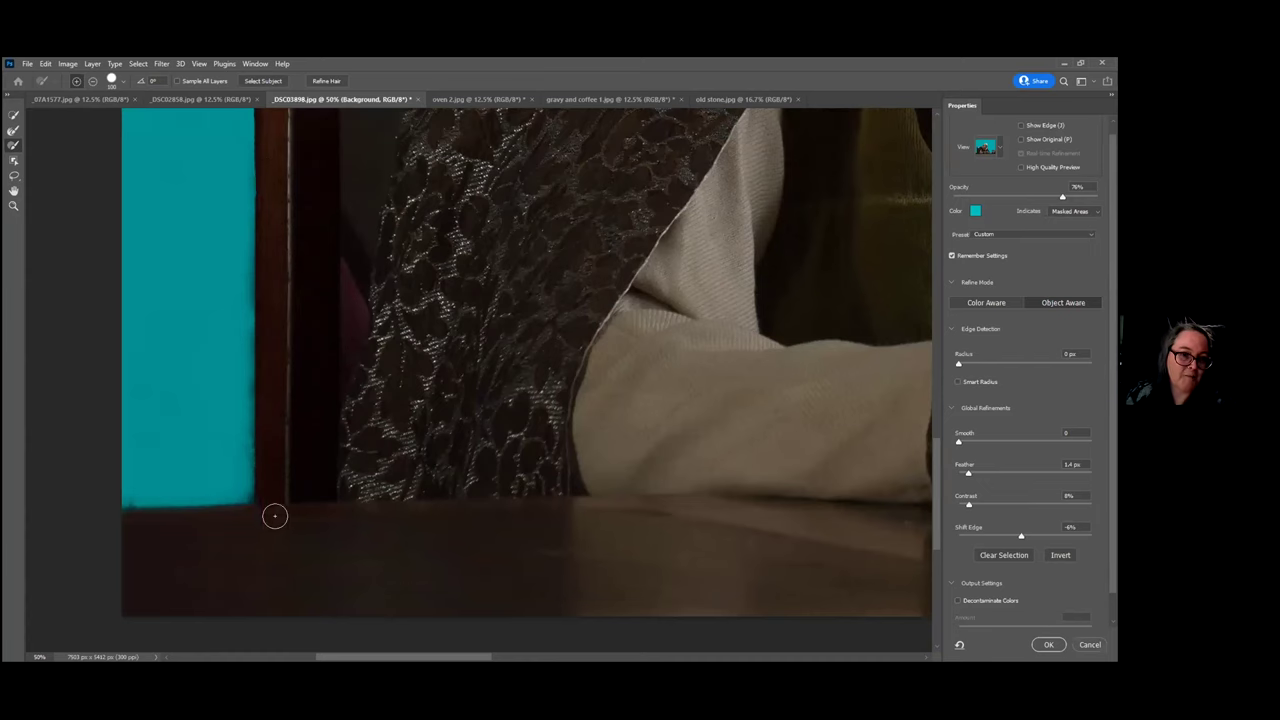
Brush the gap between the chair post and lace sleeve out of the selection, and restore the sleeve's edge beside it
{"action": "left_click", "coordinate": [14, 205]}
{"action": "left_click", "coordinate": [90, 81]}
{"action": "left_click_drag", "start_coordinate": [566, 298], "coordinate": [594, 645]}
{"action": "scroll", "coordinate": [573, 390], "scroll_direction": "up", "scroll_amount": 3}
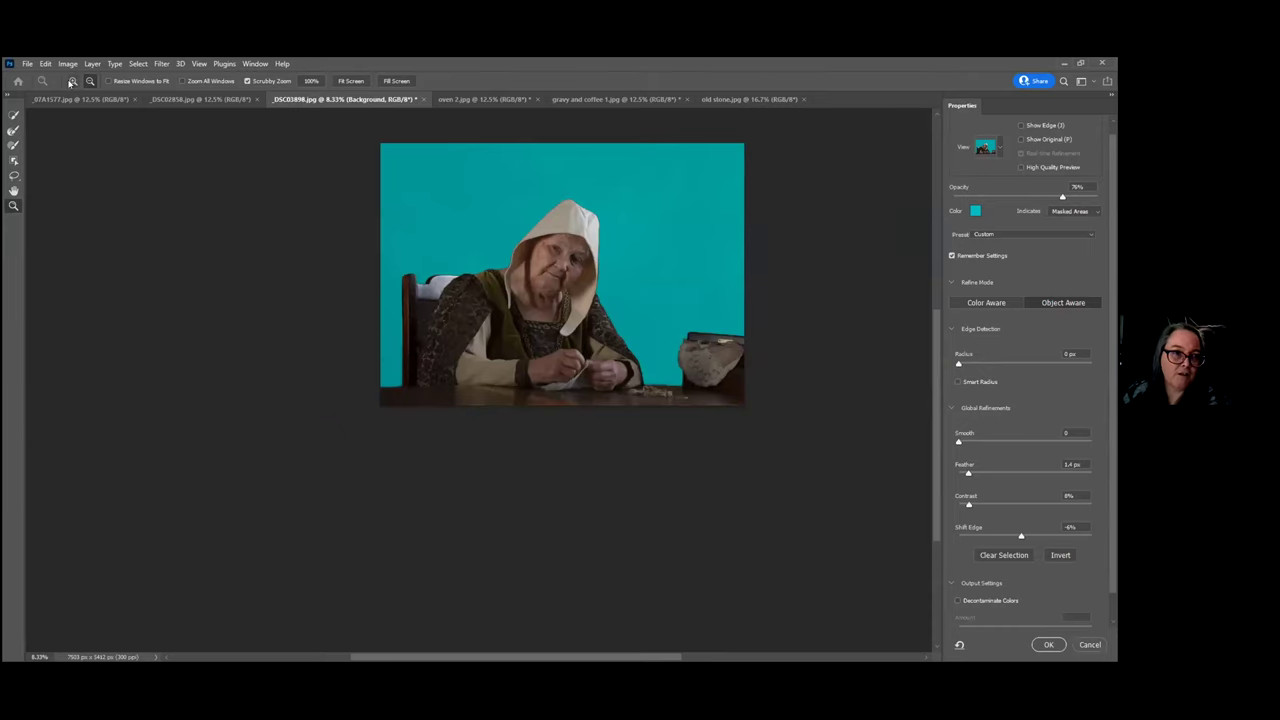
{"action": "left_click_drag", "start_coordinate": [407, 301], "coordinate": [490, 300]}
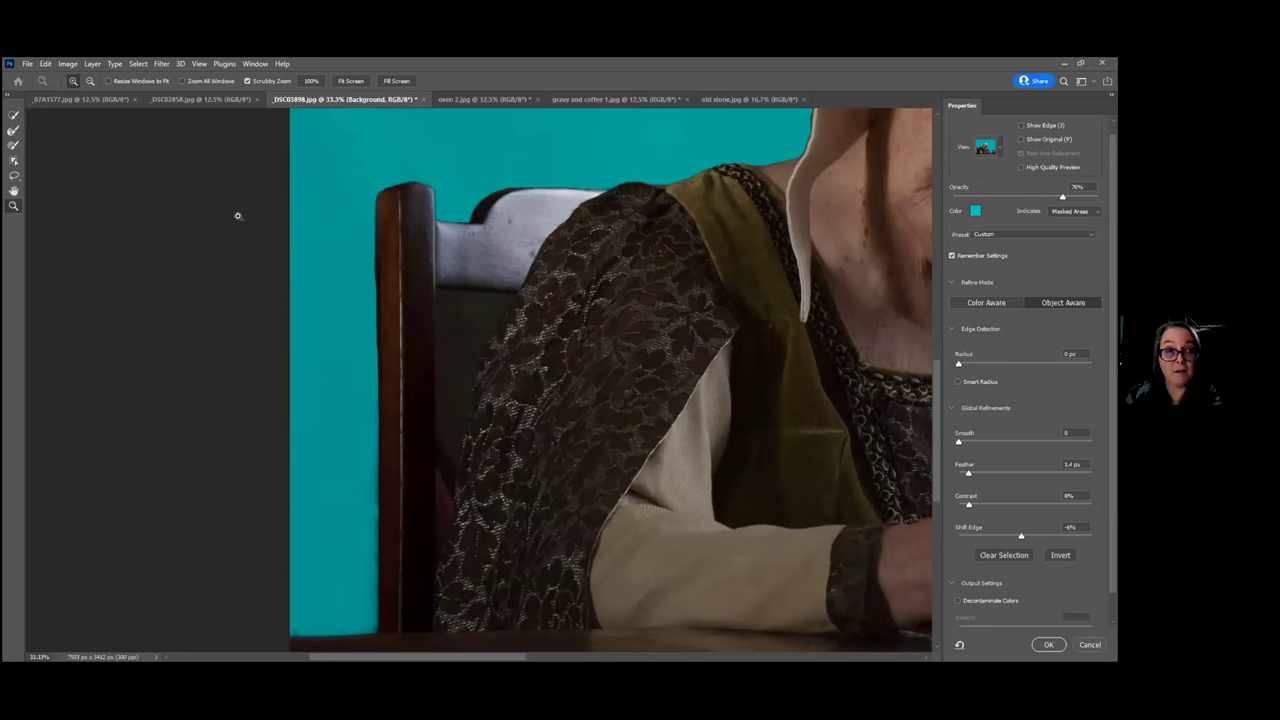
{"action": "left_click", "coordinate": [14, 130]}
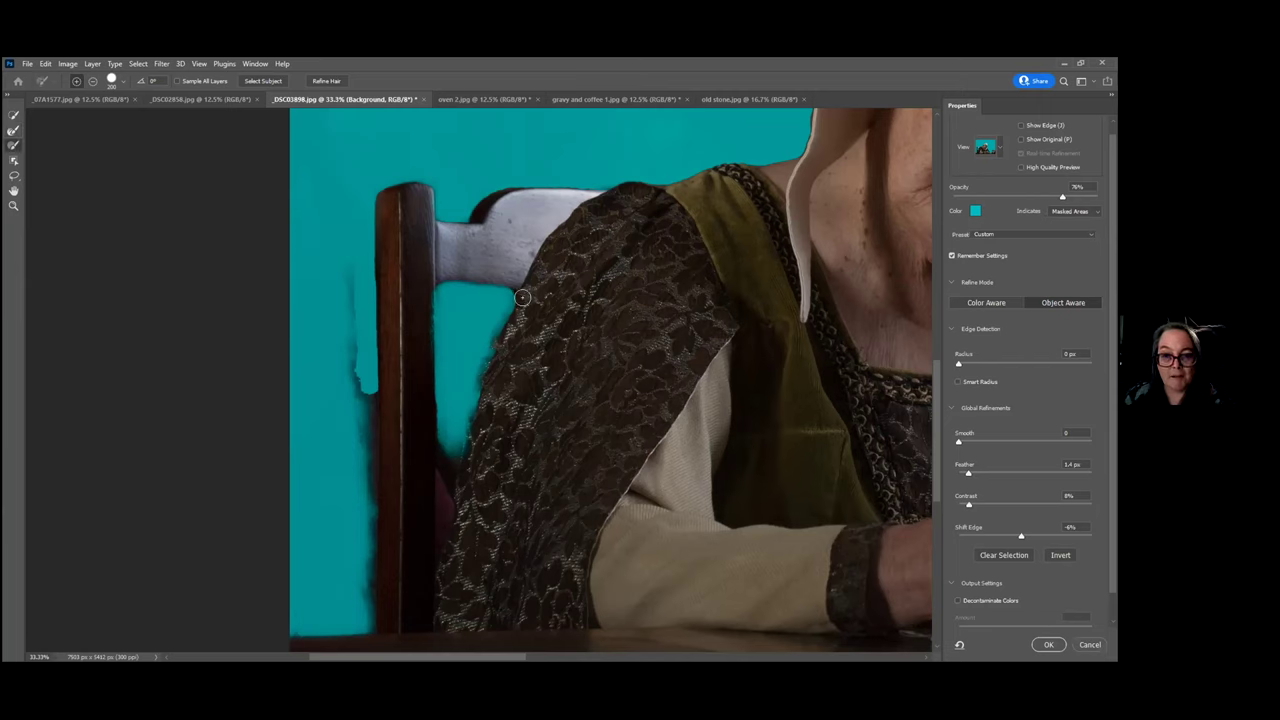
{"action": "left_click_drag", "start_coordinate": [499, 332], "coordinate": [456, 496]}
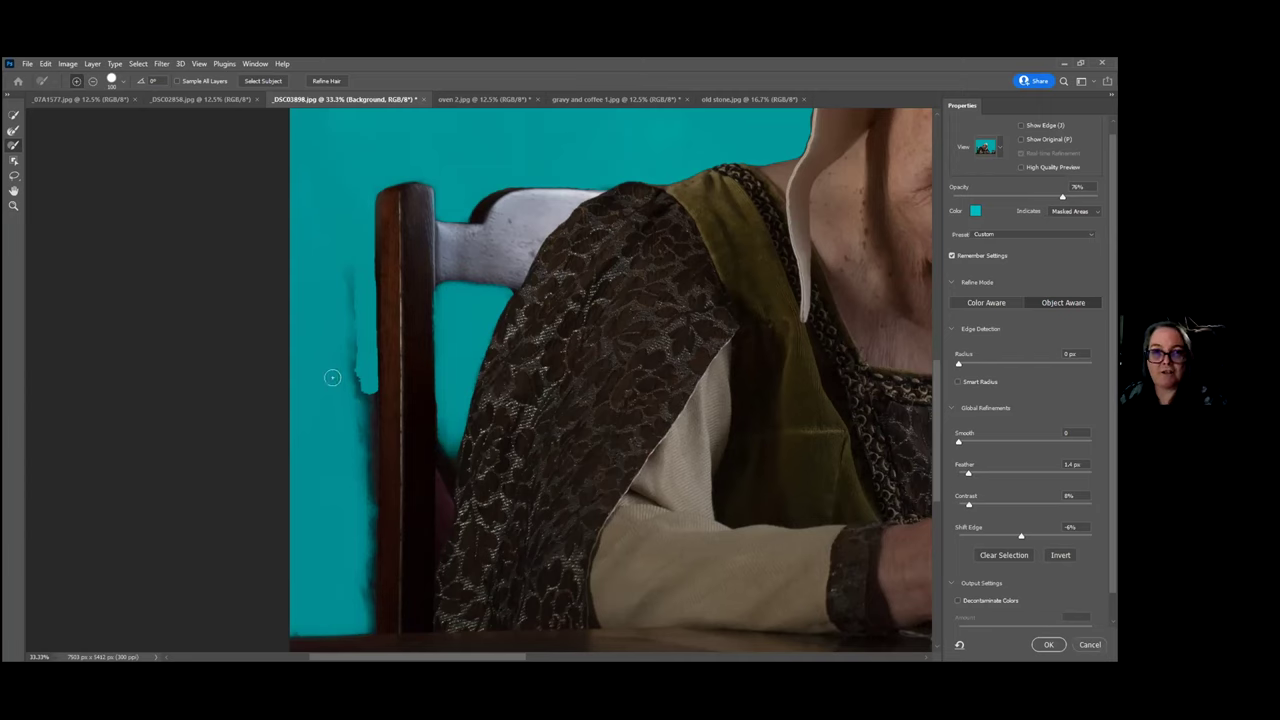
Brush the overspill outside the chair post out of the selection down to the table, using a 250 px brush
{"action": "left_click", "coordinate": [91, 81]}
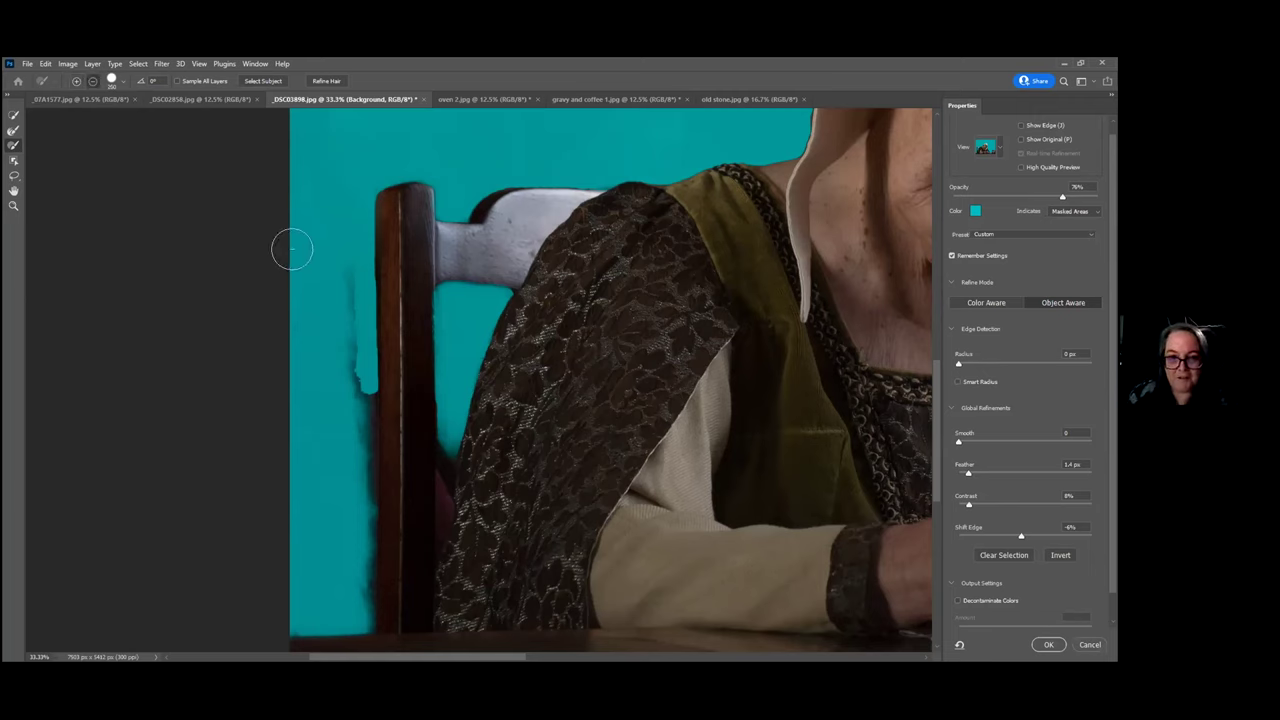
{"action": "left_click_drag", "start_coordinate": [331, 174], "coordinate": [333, 403]}
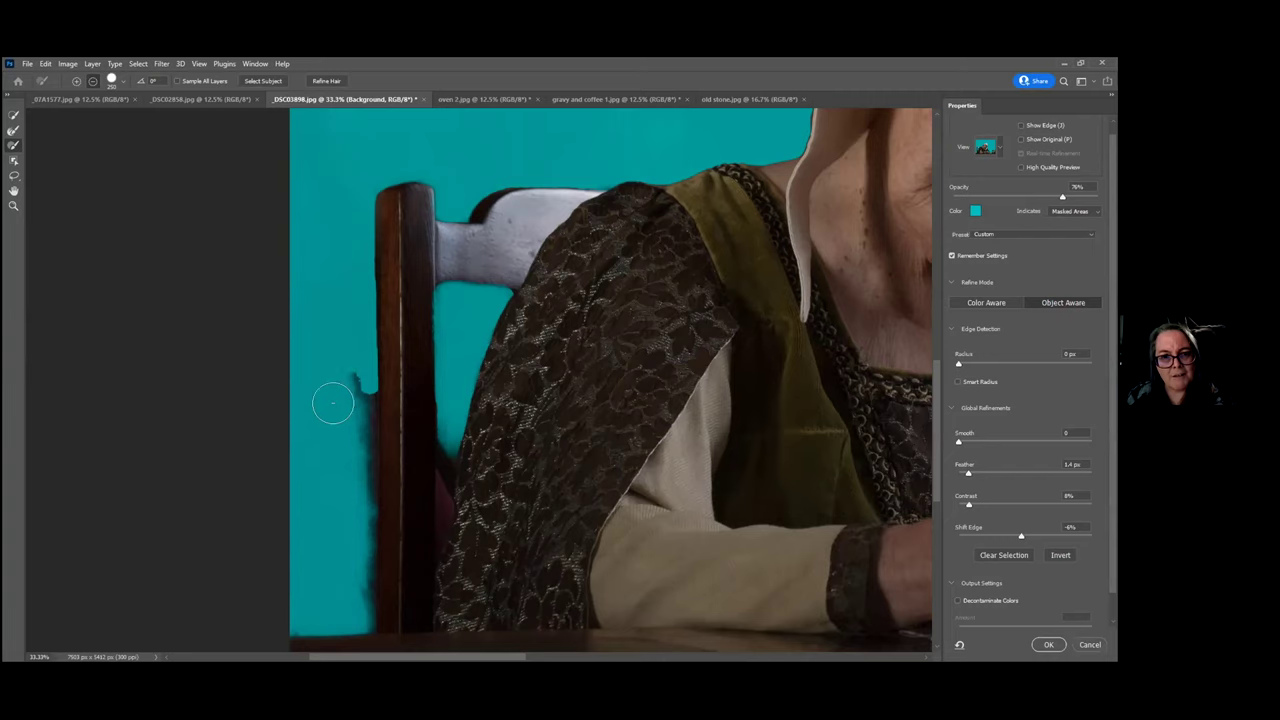
{"action": "scroll", "coordinate": [300, 309], "scroll_direction": "down", "scroll_amount": 3}
{"action": "left_click_drag", "start_coordinate": [345, 246], "coordinate": [341, 431]}
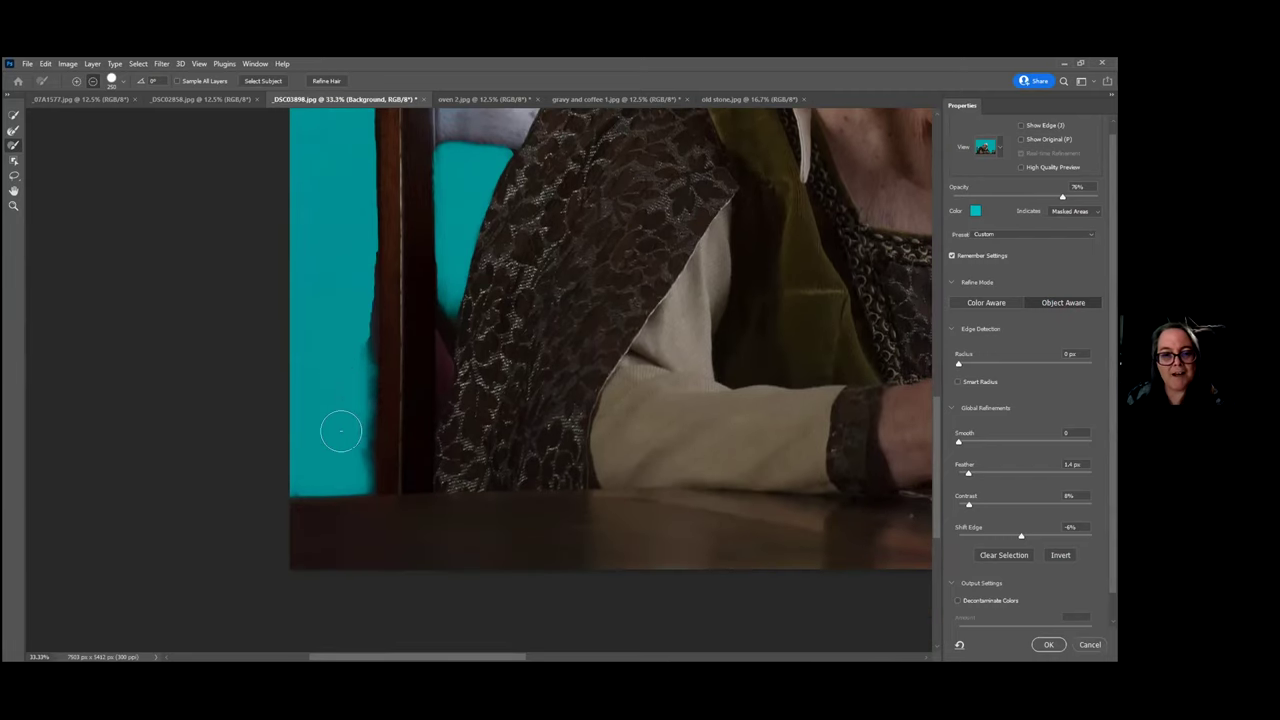
{"action": "left_click_drag", "start_coordinate": [349, 251], "coordinate": [349, 469]}
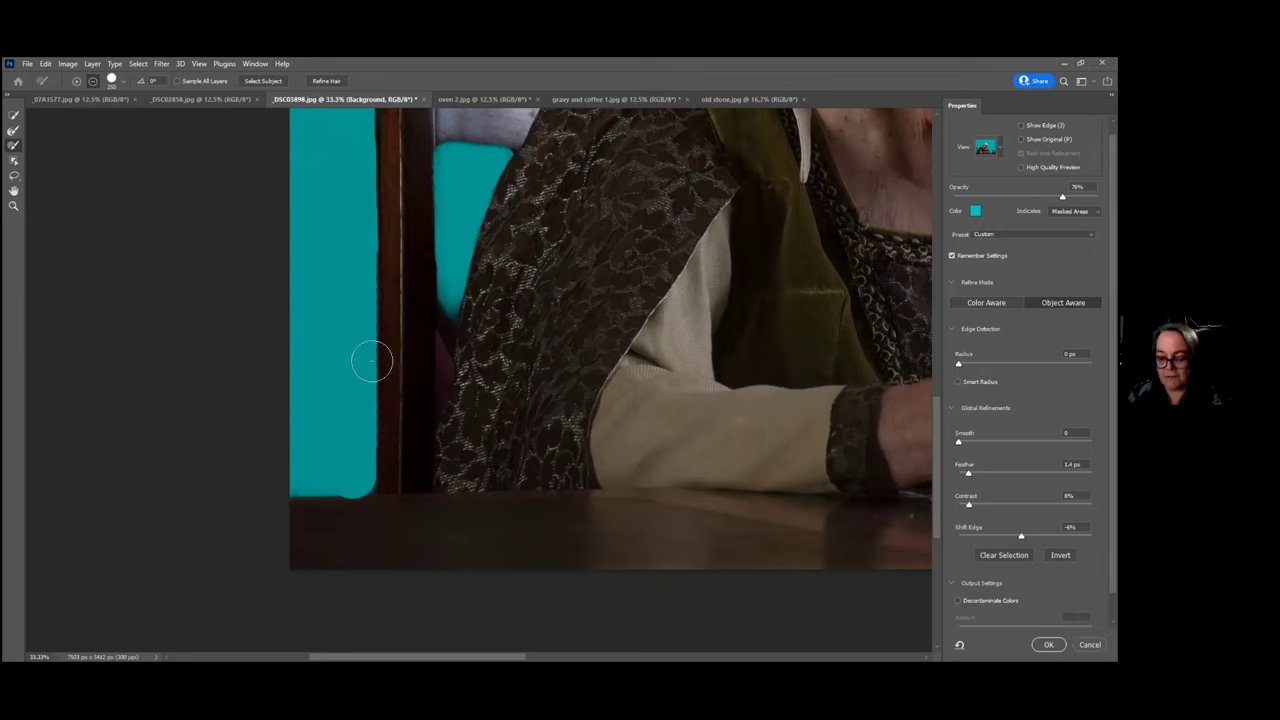
Clean up the corner where the chair post meets the table with a 100 px brush, and restore the table's edge
{"action": "key", "text": "bracketleft"}
{"action": "key", "text": "bracketleft"}
{"action": "key", "text": "bracketleft"}
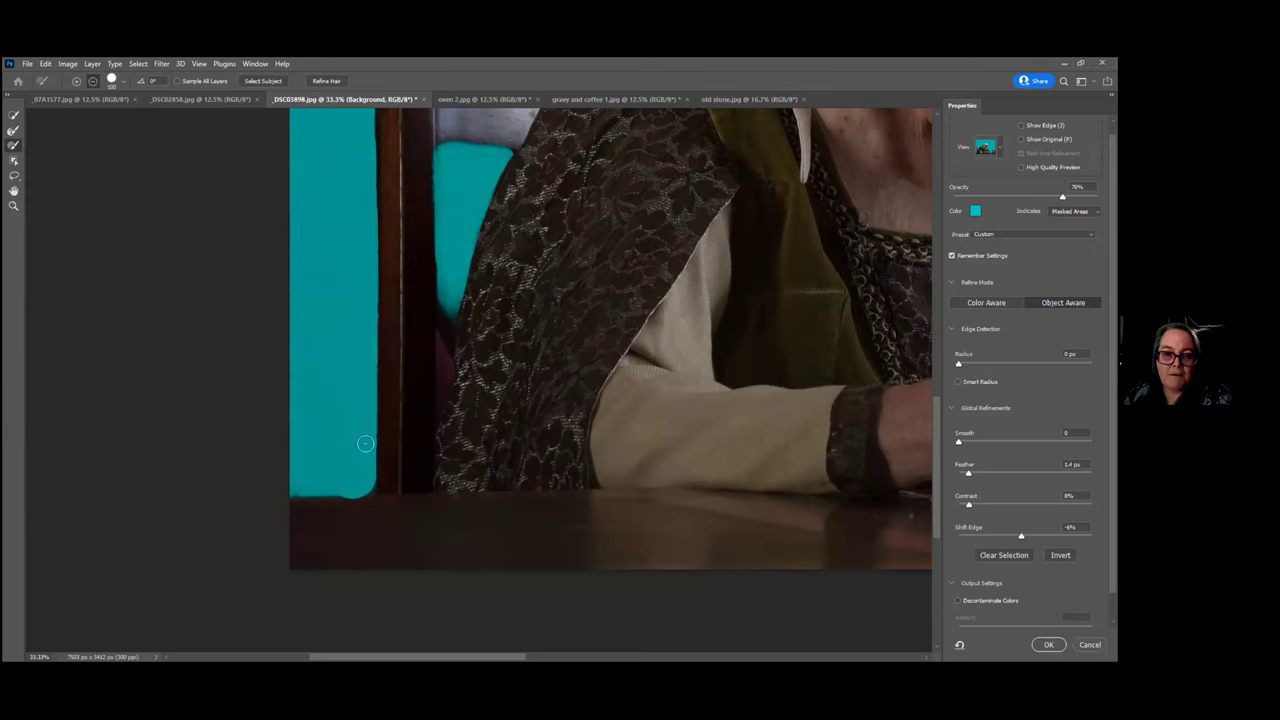
{"action": "left_click", "coordinate": [364, 489]}
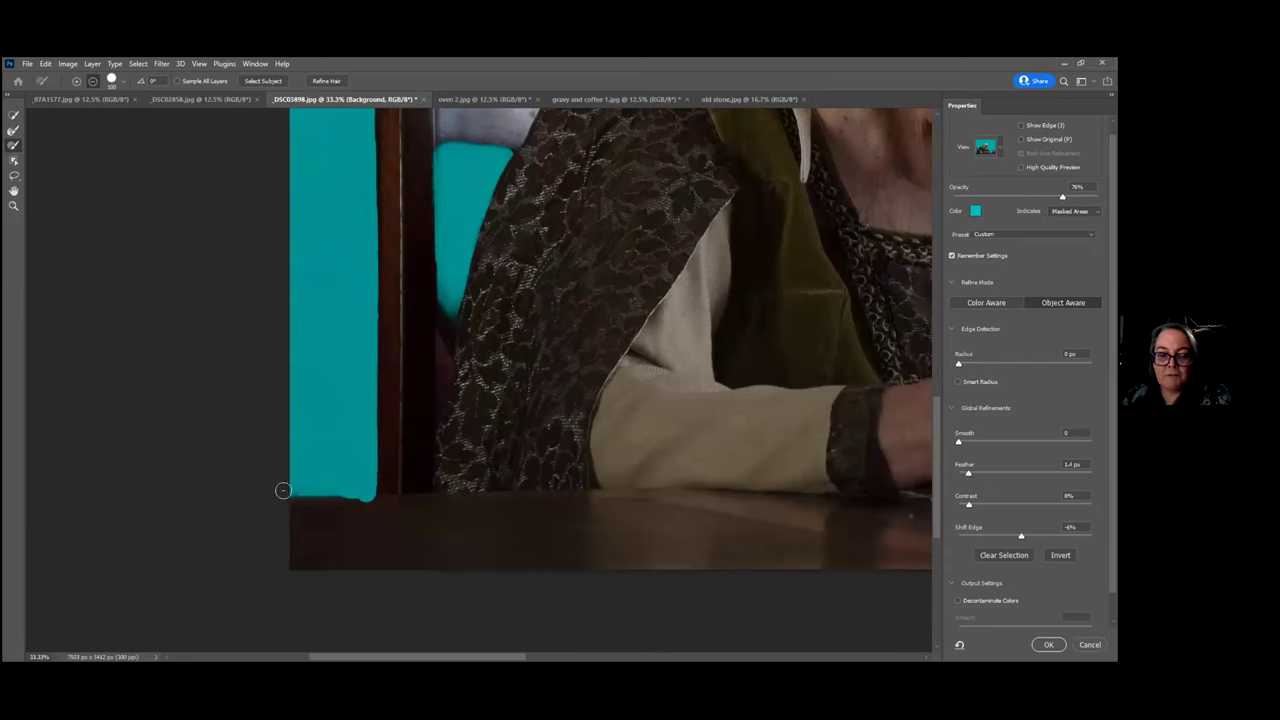
{"action": "left_click", "coordinate": [79, 81]}
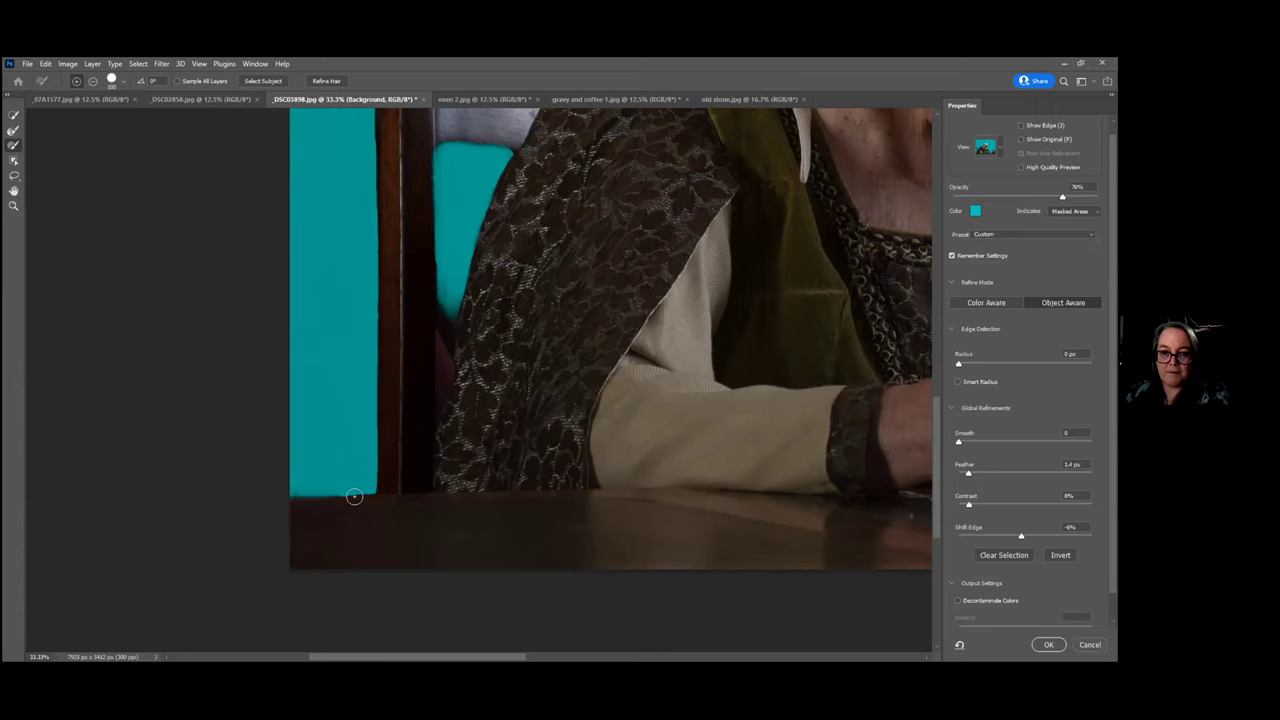
Refine the white hood's edge from its lower side over the peak and down to the opposite shoulder with a smaller Refine Edge brush
{"action": "left_click", "coordinate": [14, 205]}
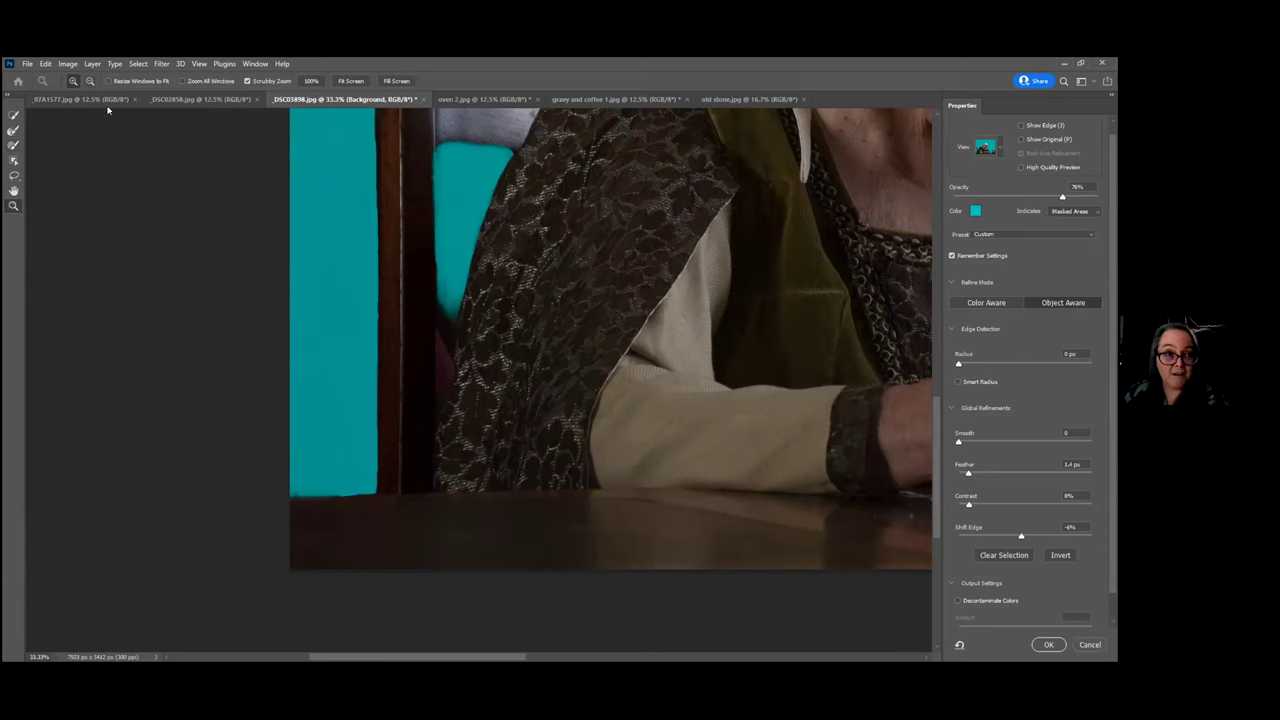
{"action": "scroll", "coordinate": [540, 652], "scroll_direction": "right", "scroll_amount": 5}
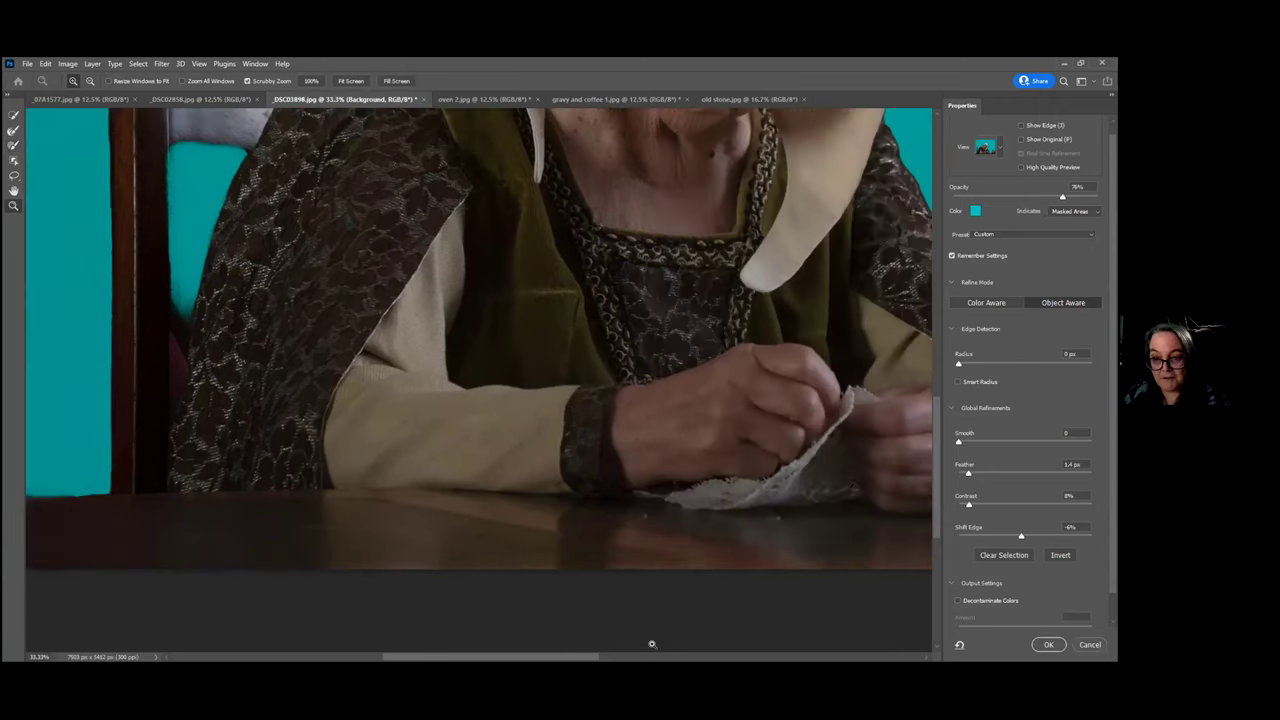
{"action": "scroll", "coordinate": [652, 644], "scroll_direction": "right", "scroll_amount": 3}
{"action": "scroll", "coordinate": [577, 480], "scroll_direction": "up", "scroll_amount": 5}
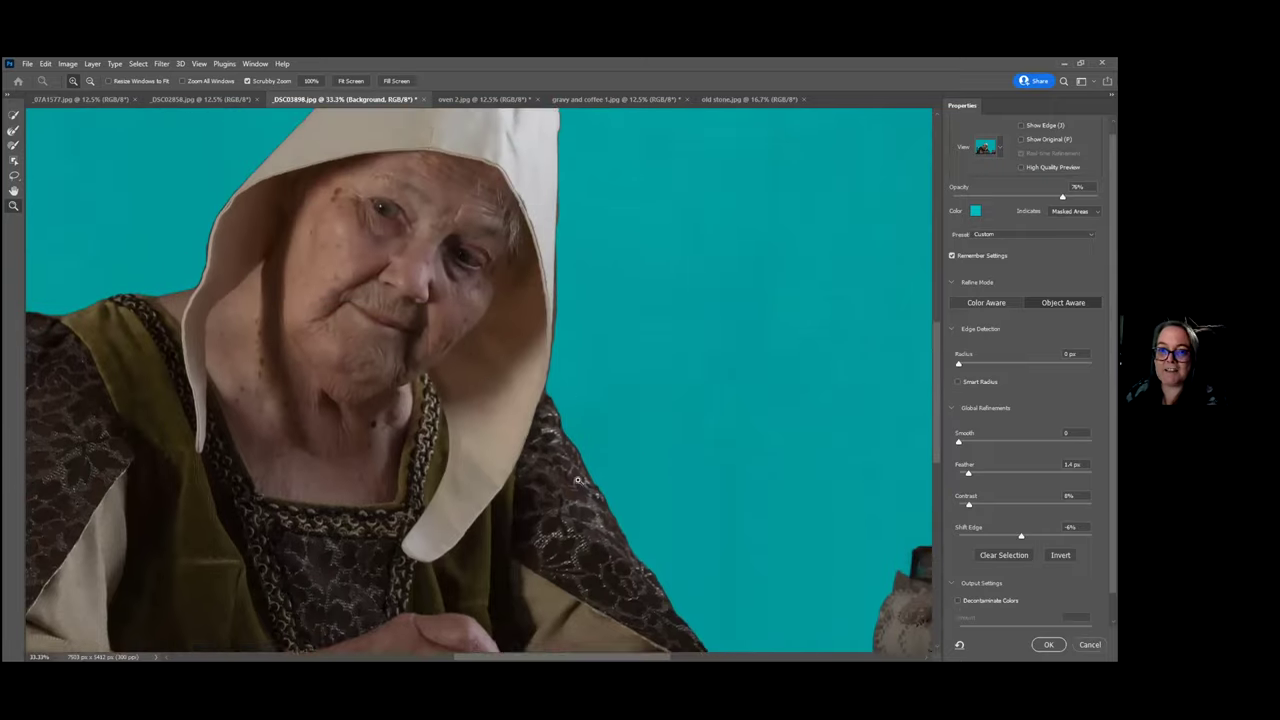
{"action": "scroll", "coordinate": [577, 480], "scroll_direction": "up", "scroll_amount": 2}
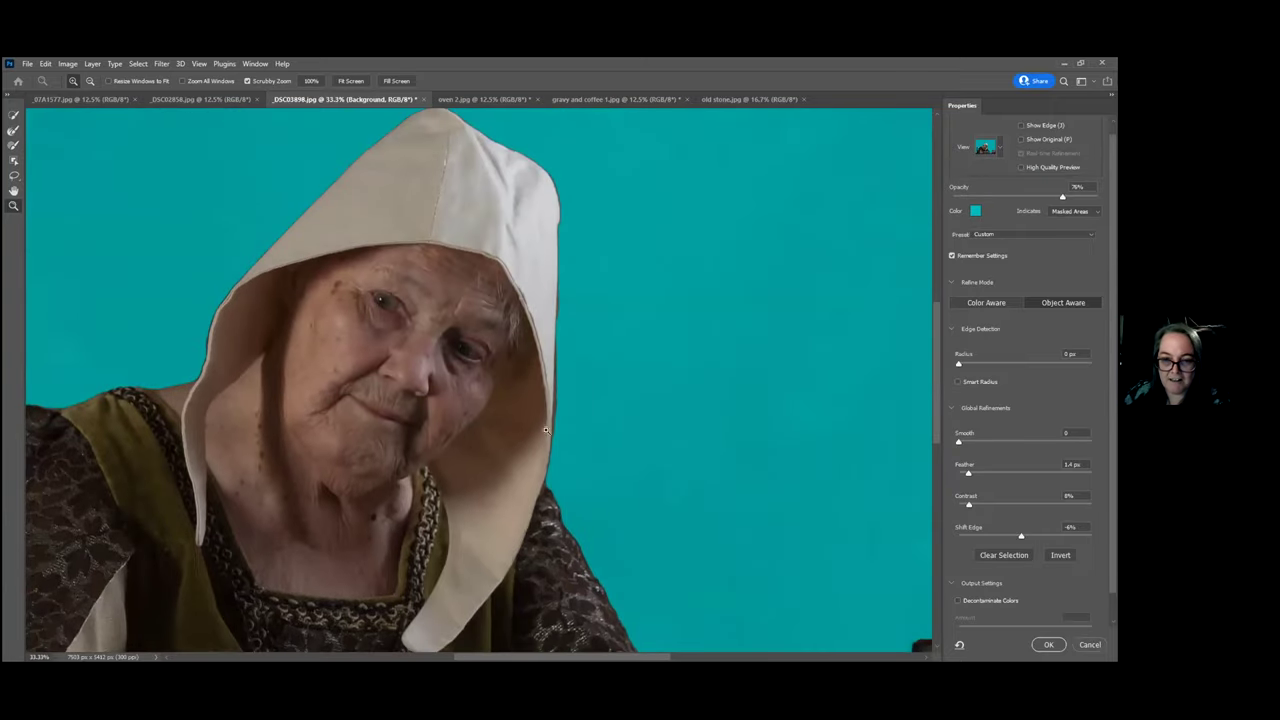
{"action": "left_click", "coordinate": [13, 130]}
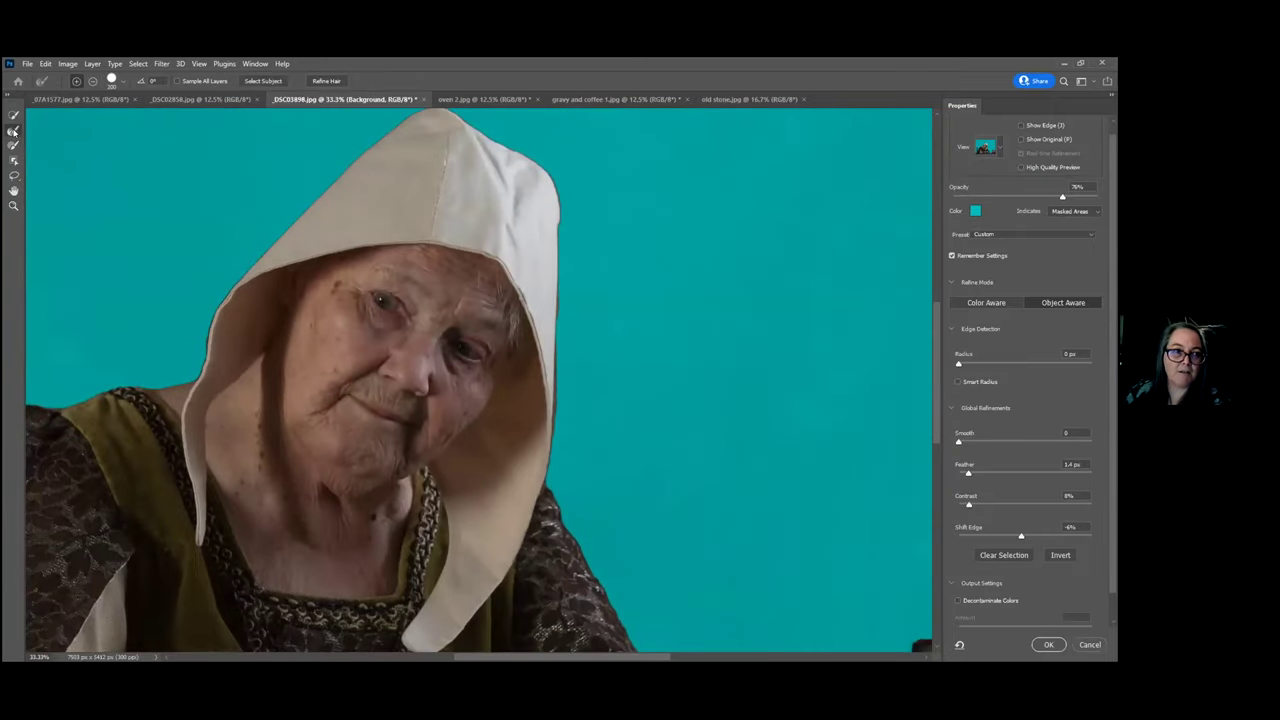
{"action": "key", "text": "bracketleft"}
{"action": "key", "text": "bracketleft"}
{"action": "key", "text": "bracketleft"}
{"action": "key", "text": "bracketleft"}
{"action": "key", "text": "bracketleft"}
{"action": "key", "text": "bracketleft"}
{"action": "key", "text": "bracketleft"}
{"action": "key", "text": "bracketleft"}
{"action": "key", "text": "bracketleft"}
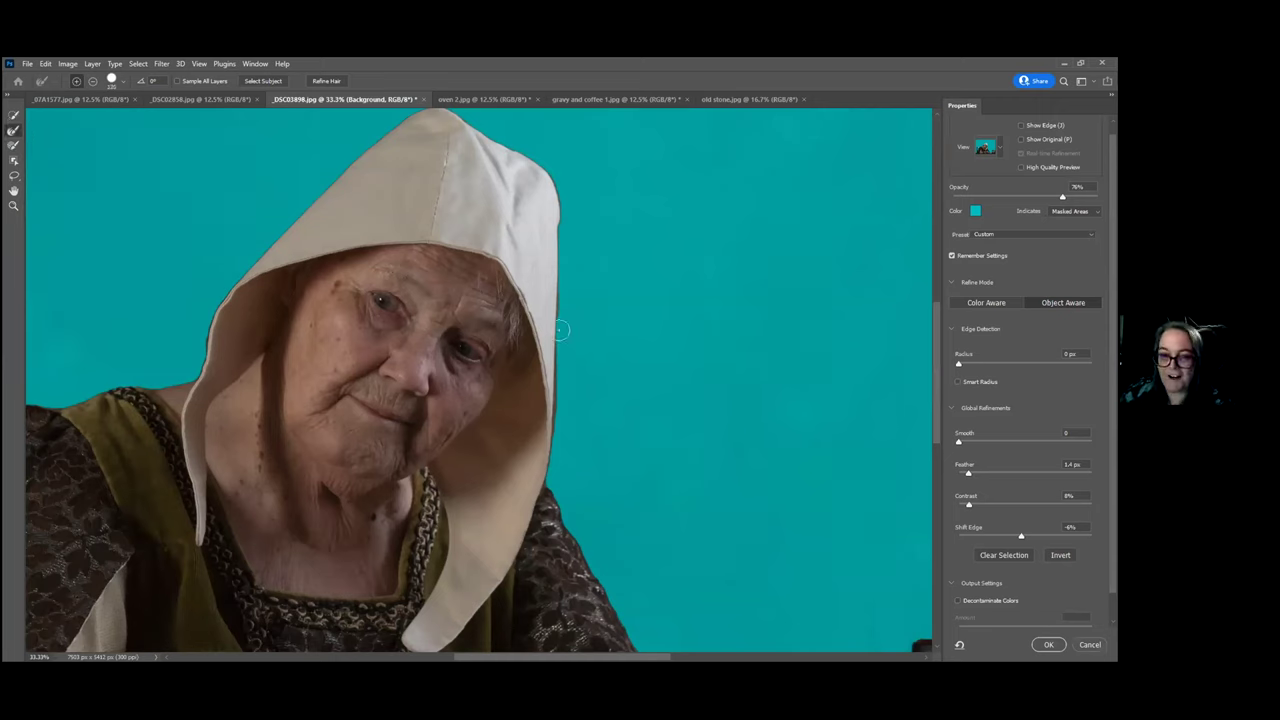
{"action": "left_click_drag", "start_coordinate": [562, 297], "coordinate": [549, 476]}
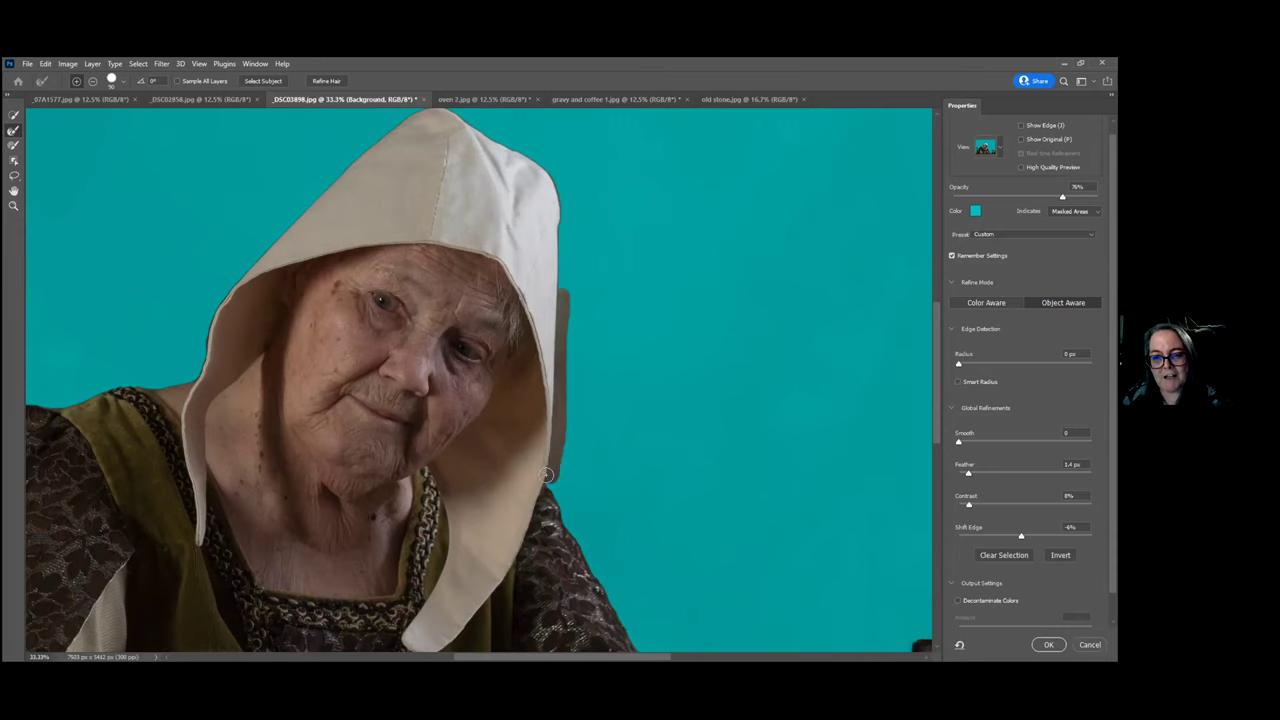
{"action": "mouse_move", "coordinate": [557, 265]}
{"action": "left_mouse_down"}
{"action": "mouse_move", "coordinate": [546, 170]}
{"action": "mouse_move", "coordinate": [432, 107]}
{"action": "mouse_move", "coordinate": [377, 144]}
{"action": "mouse_move", "coordinate": [369, 249]}
{"action": "mouse_move", "coordinate": [397, 254]}
{"action": "mouse_move", "coordinate": [378, 132]}
{"action": "mouse_move", "coordinate": [290, 226]}
{"action": "left_mouse_up"}
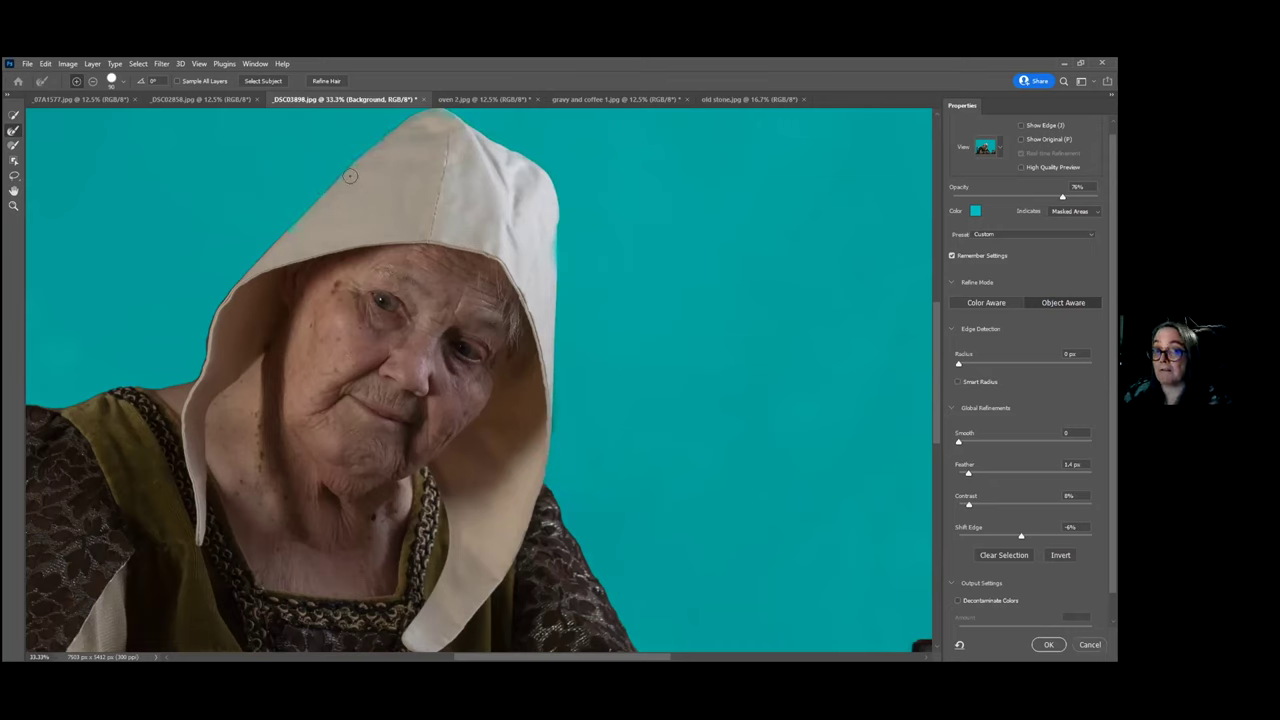
{"action": "mouse_move", "coordinate": [279, 228]}
{"action": "left_mouse_down"}
{"action": "mouse_move", "coordinate": [212, 322]}
{"action": "mouse_move", "coordinate": [198, 370]}
{"action": "left_mouse_up"}
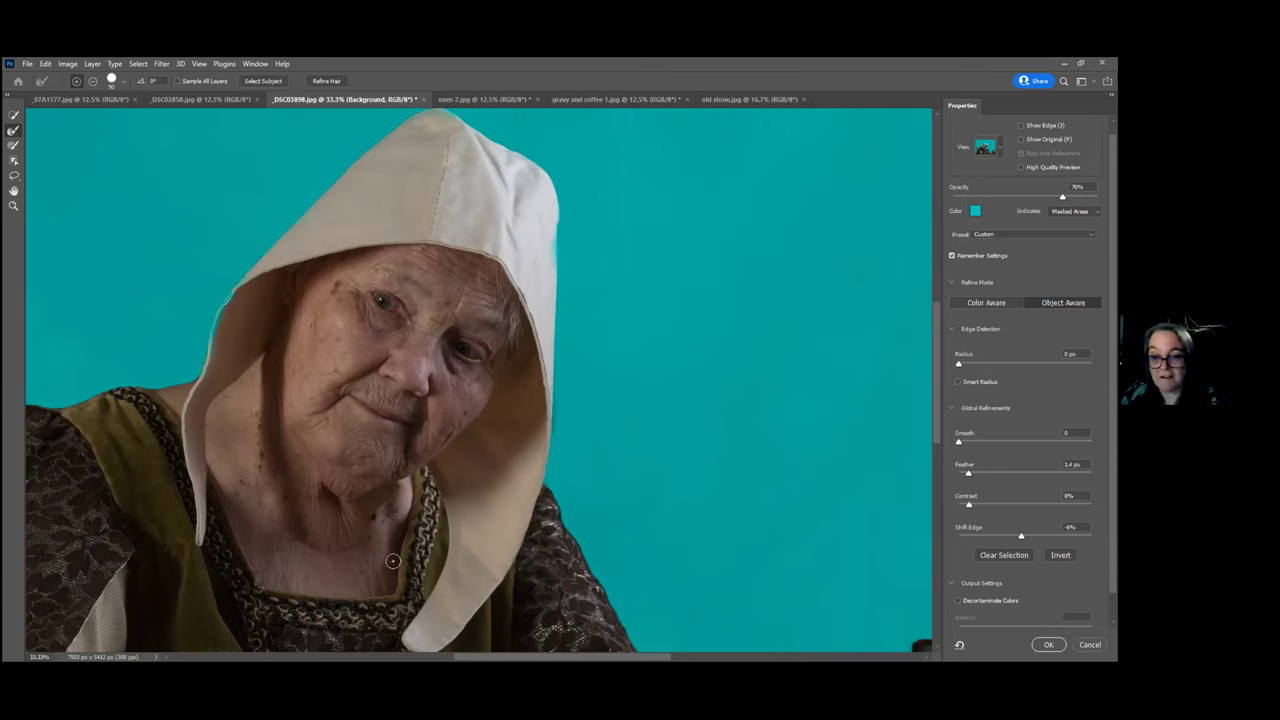
Try Decontaminate Colors on the woman's whole cut-out and switch it off again
{"action": "left_click", "coordinate": [13, 205]}
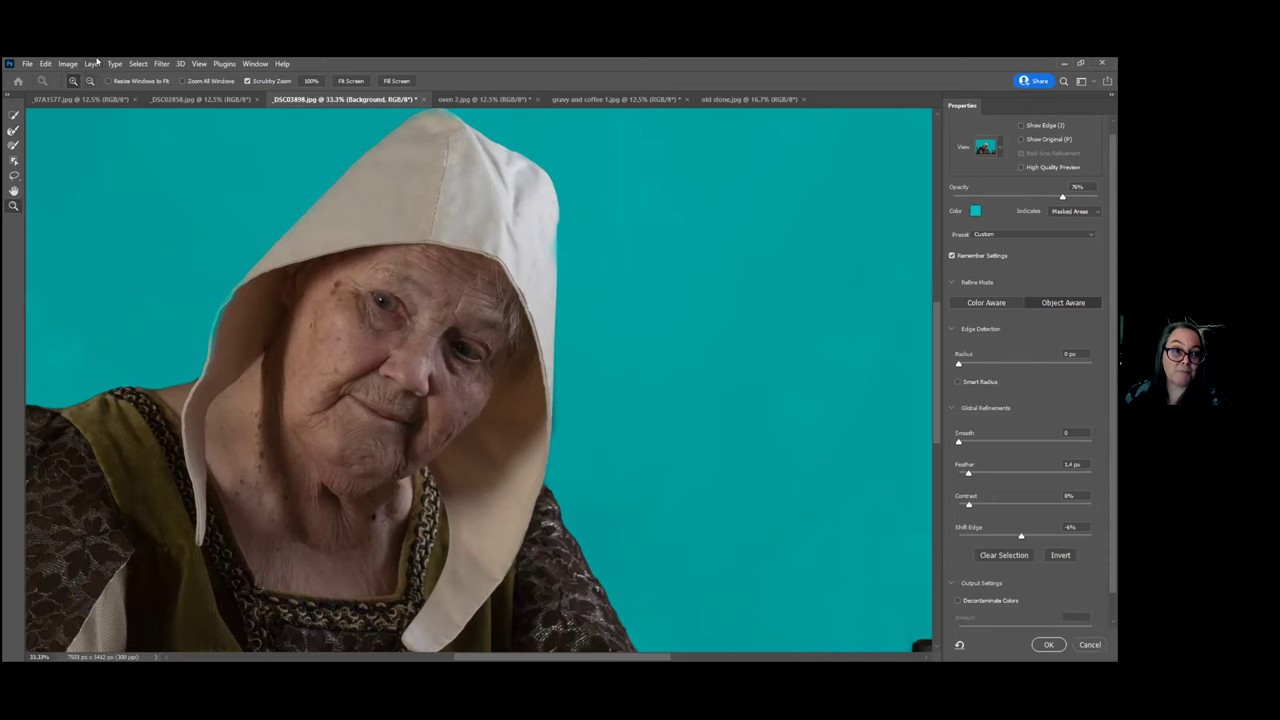
{"action": "left_click", "coordinate": [89, 80]}
{"action": "left_click_drag", "start_coordinate": [420, 298], "coordinate": [430, 316]}
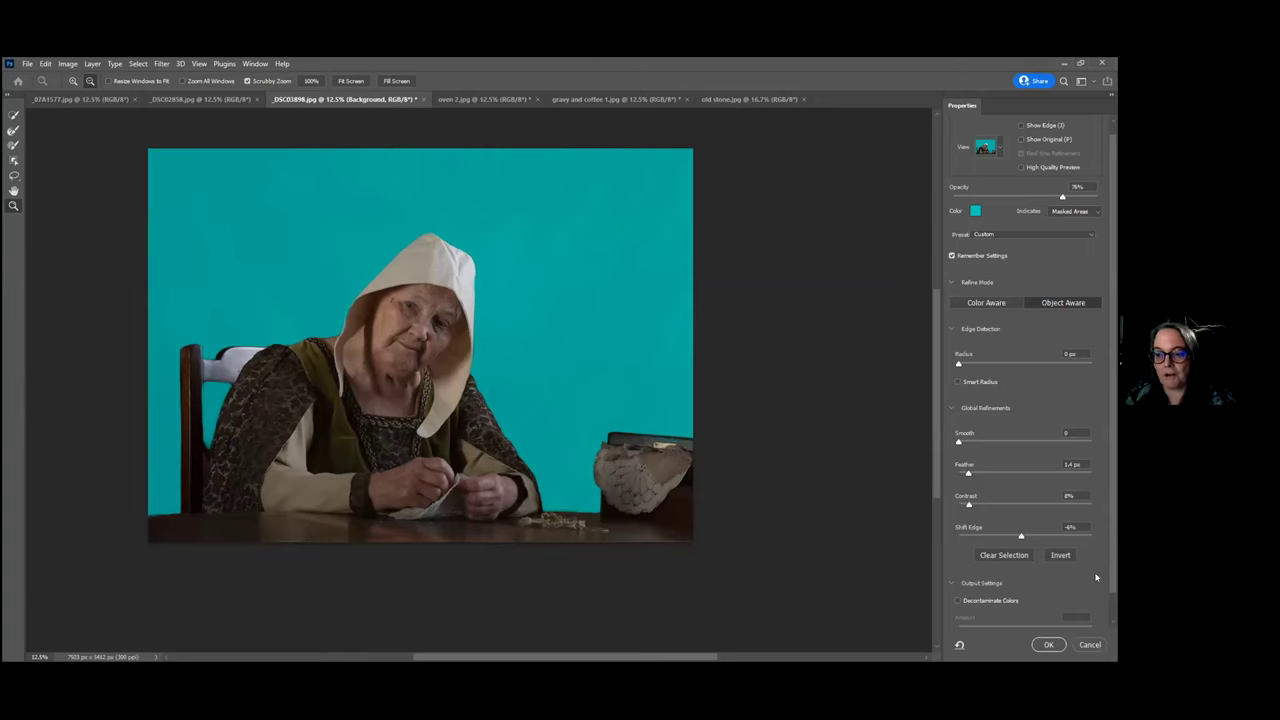
{"action": "left_click", "coordinate": [957, 601]}
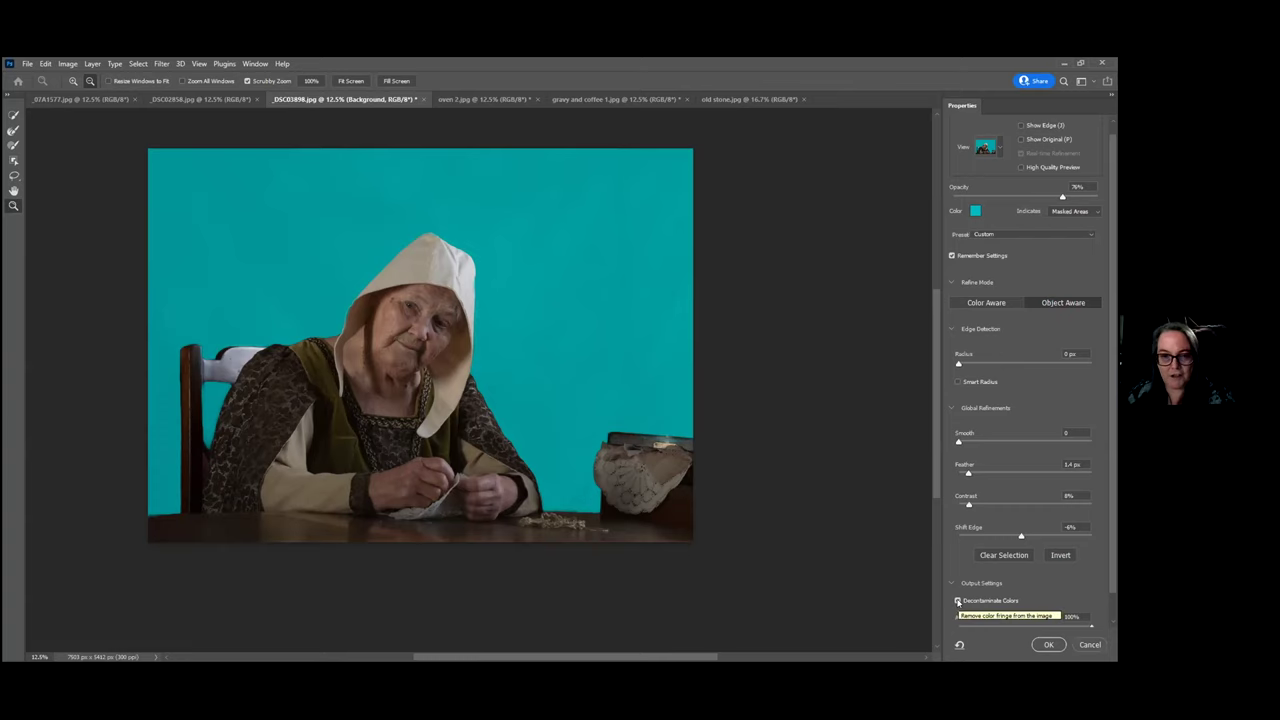
{"action": "left_click", "coordinate": [957, 601]}
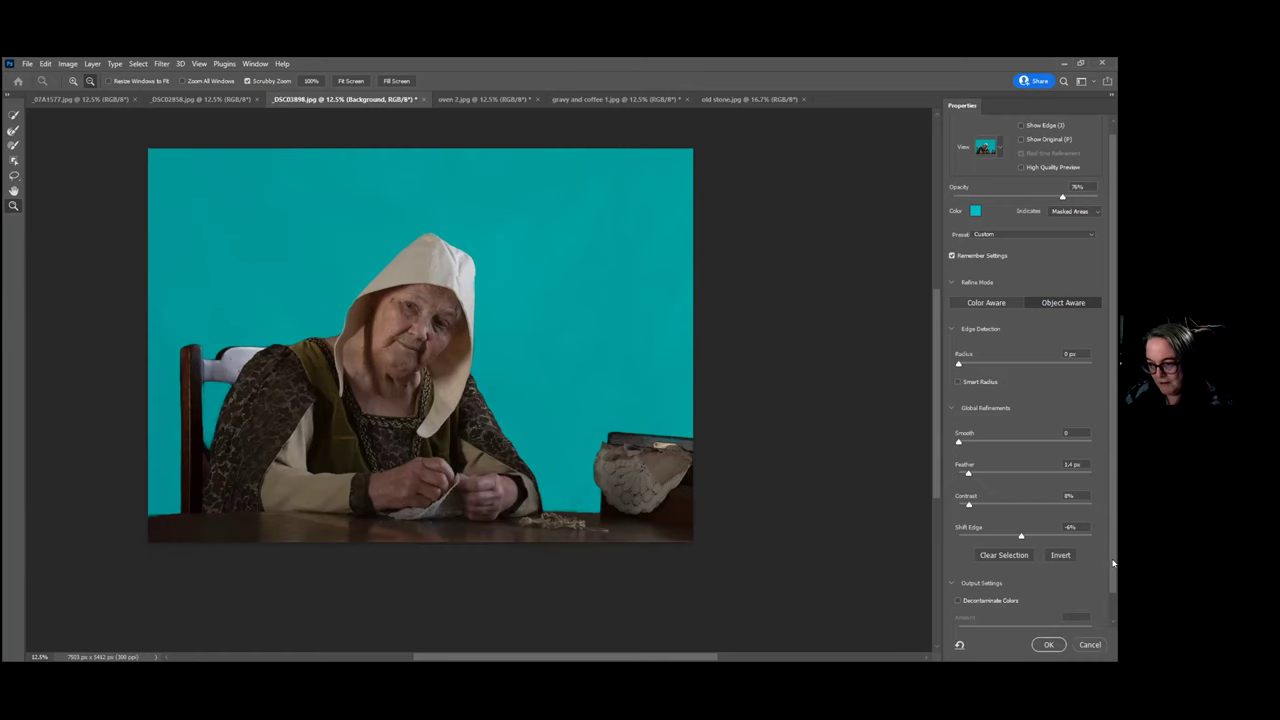
Output the selection to a new layer with a layer mask, and make the Background and stone texture layers visible
{"action": "scroll", "coordinate": [1113, 563], "scroll_direction": "down", "scroll_amount": 2}
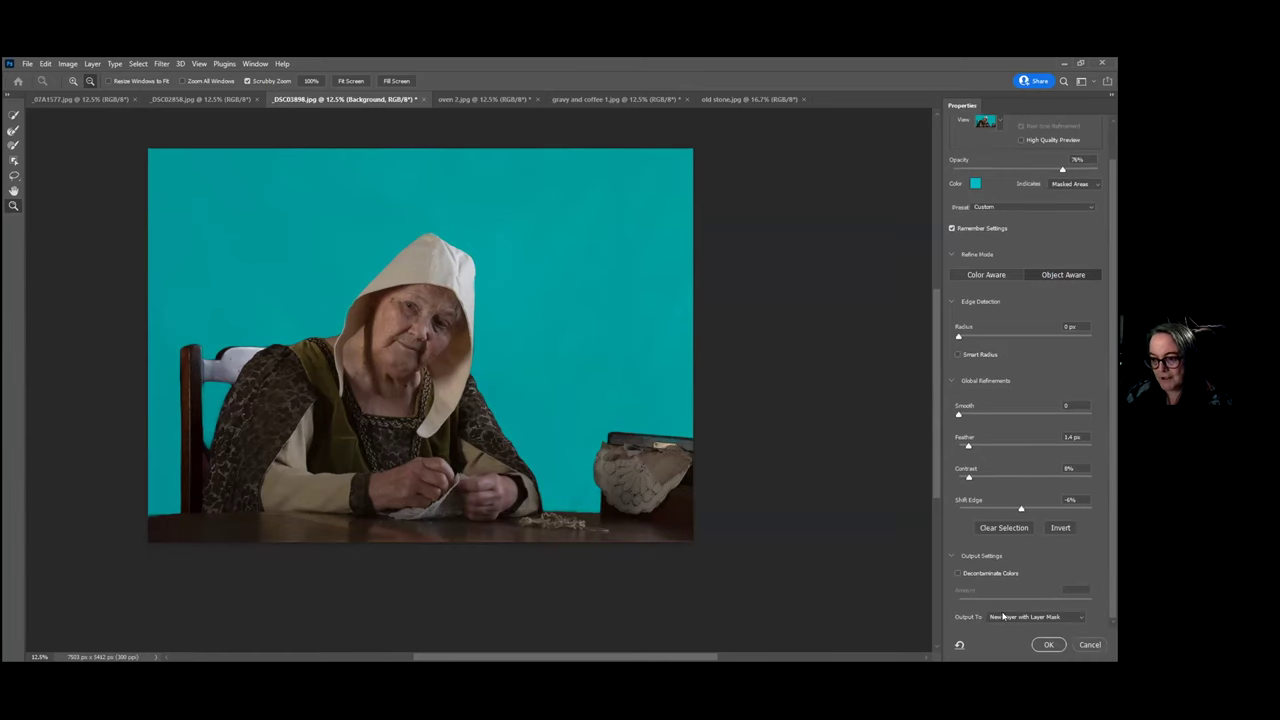
{"action": "left_click", "coordinate": [1048, 645]}
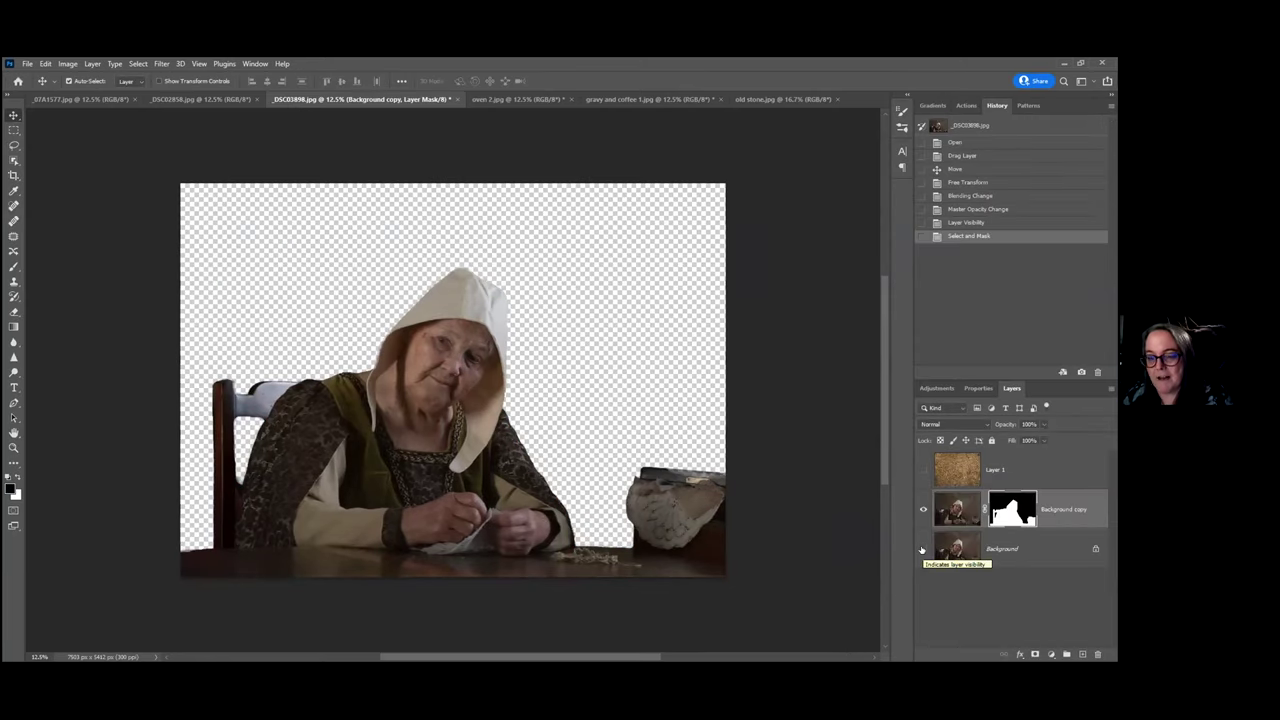
{"action": "left_click", "coordinate": [922, 549]}
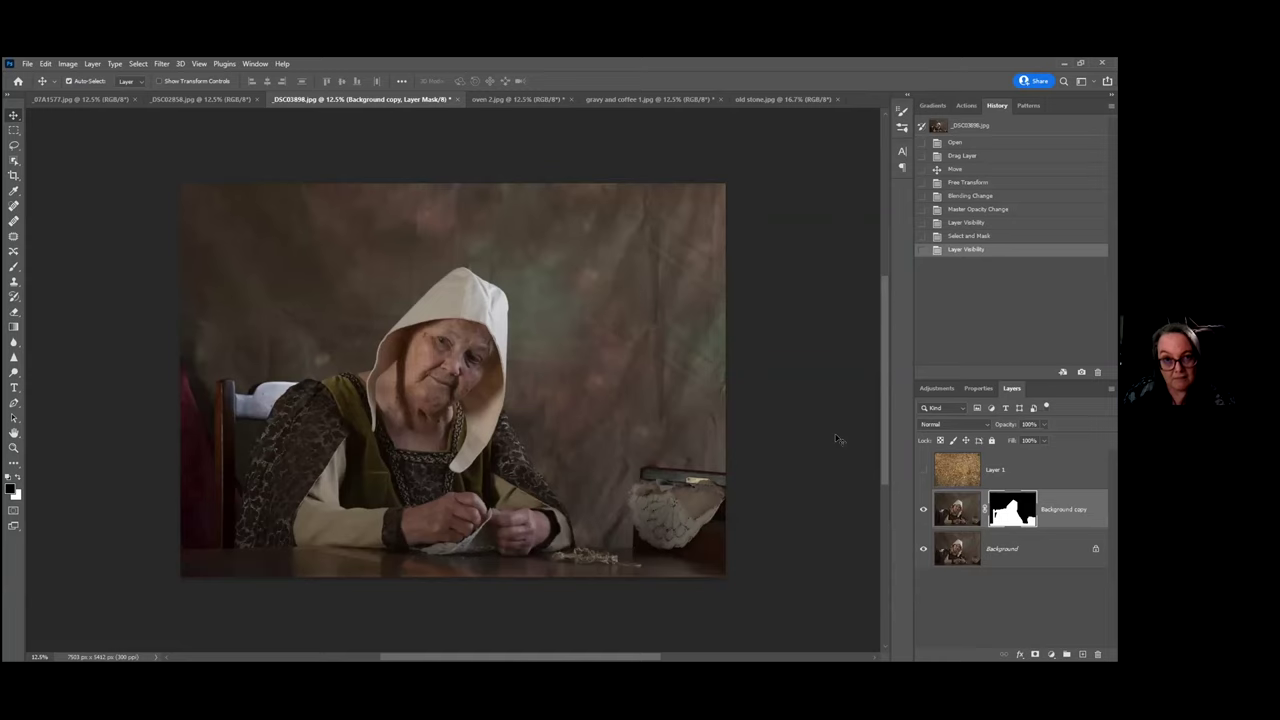
{"action": "left_click", "coordinate": [922, 470]}
{"action": "left_click", "coordinate": [1005, 469]}
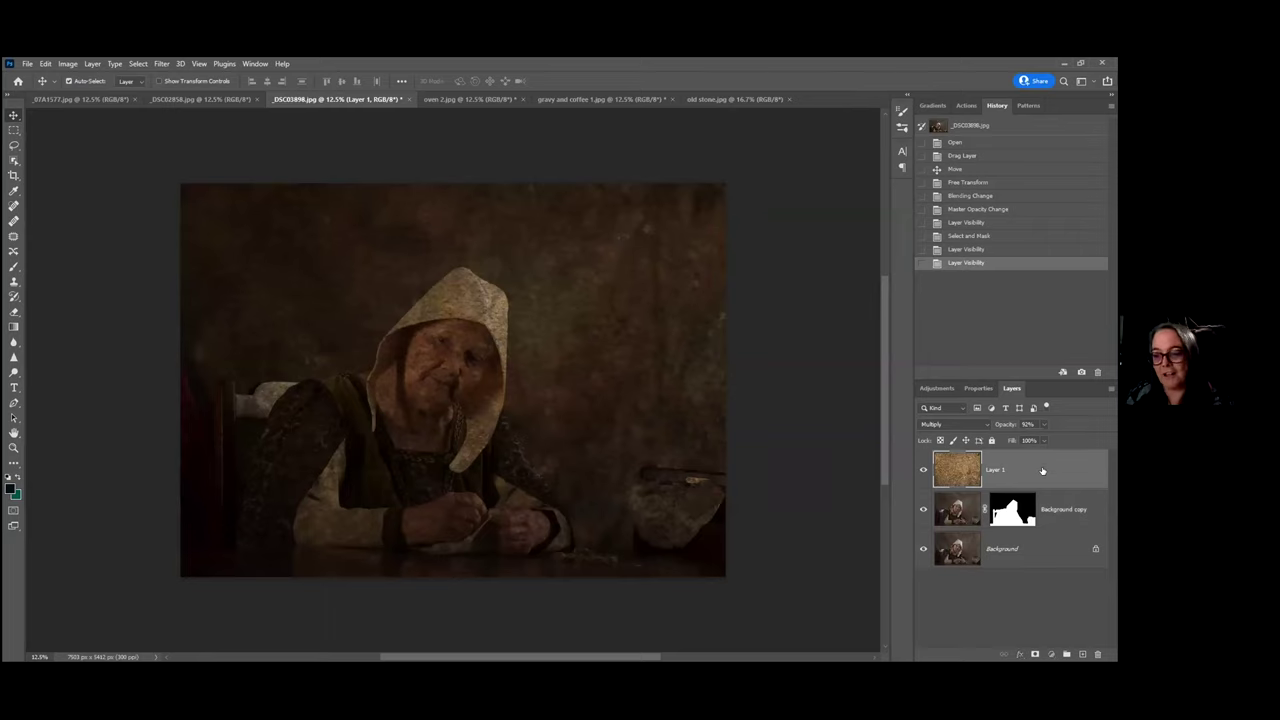
Move the stone texture layer below the masked Background copy and set its opacity to 86%
{"action": "left_click_drag", "start_coordinate": [1058, 524], "coordinate": [1060, 533]}
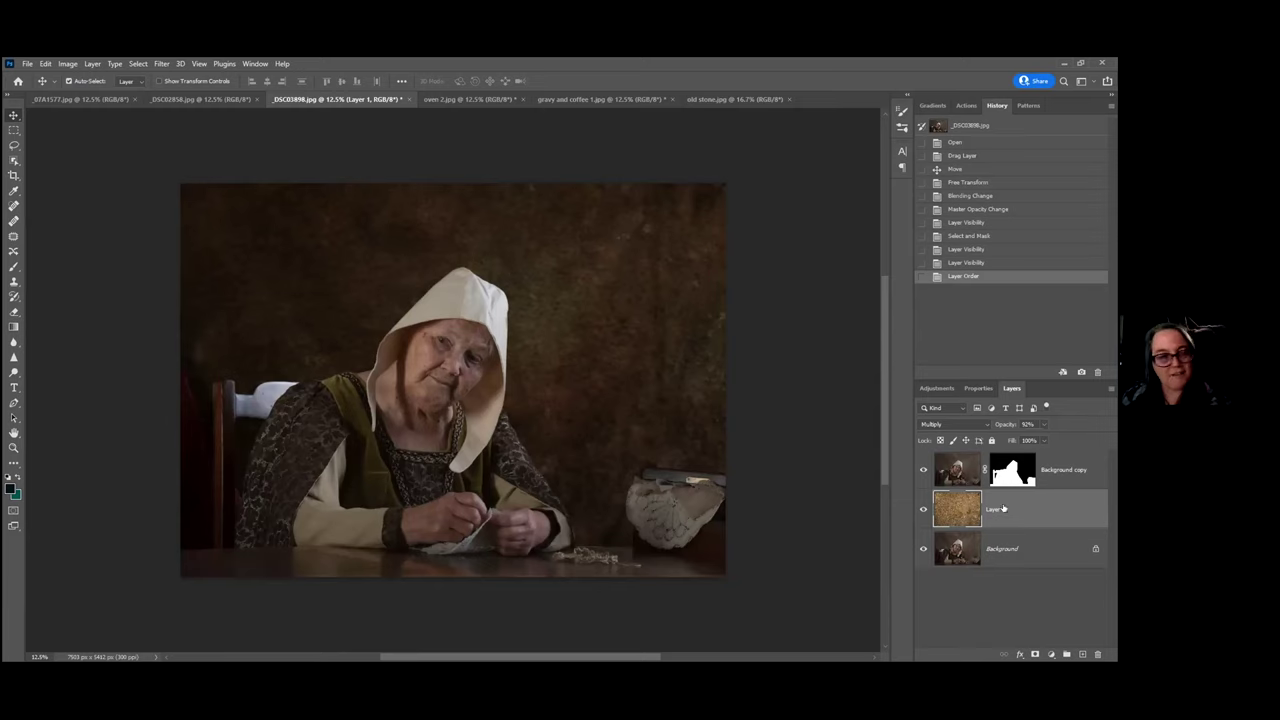
{"action": "left_click_drag", "start_coordinate": [1045, 425], "coordinate": [1042, 440]}
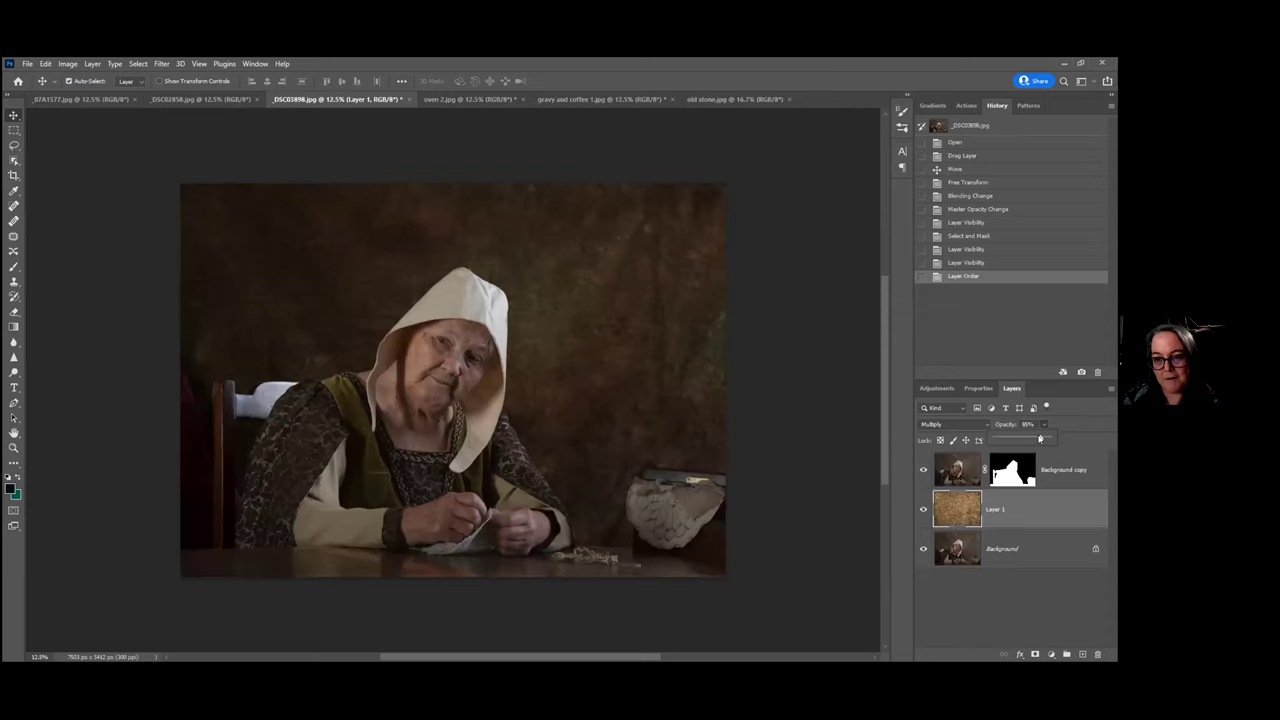
{"action": "left_click_drag", "start_coordinate": [1040, 438], "coordinate": [1041, 438]}
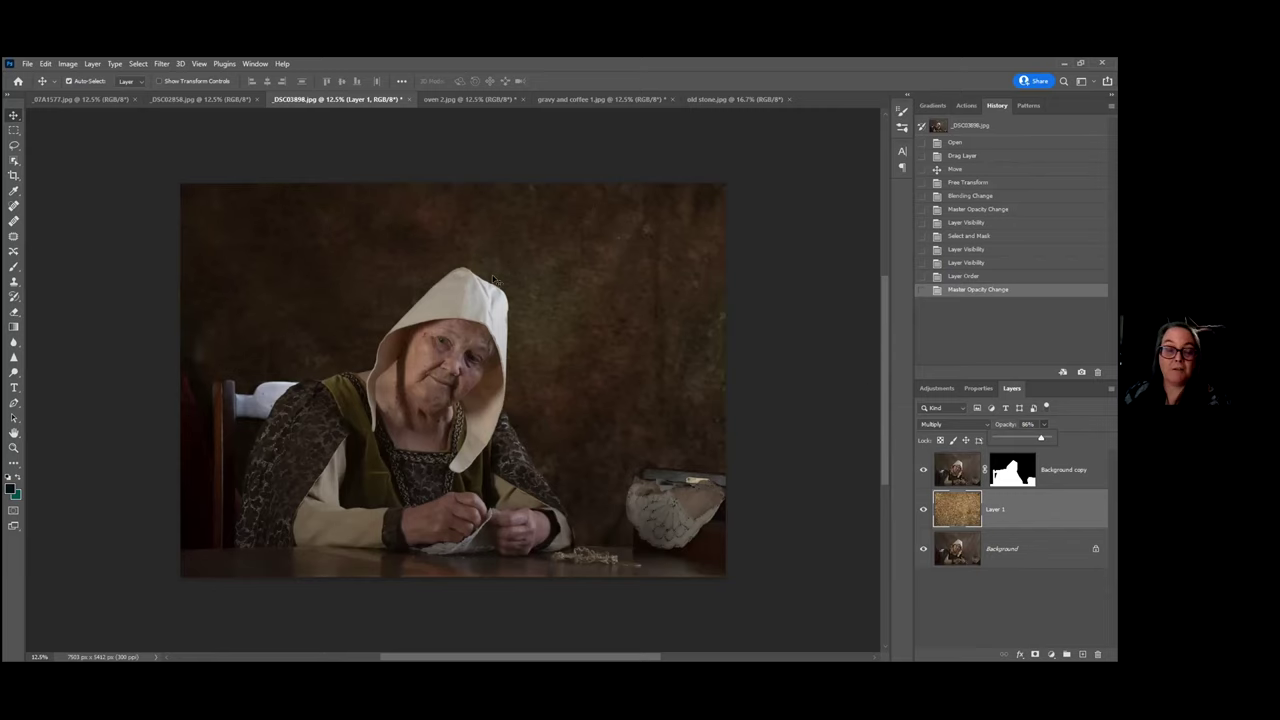
In the dog photo, duplicate the Background layer and select the dog with the Object Selection tool
{"action": "left_click", "coordinate": [205, 100]}
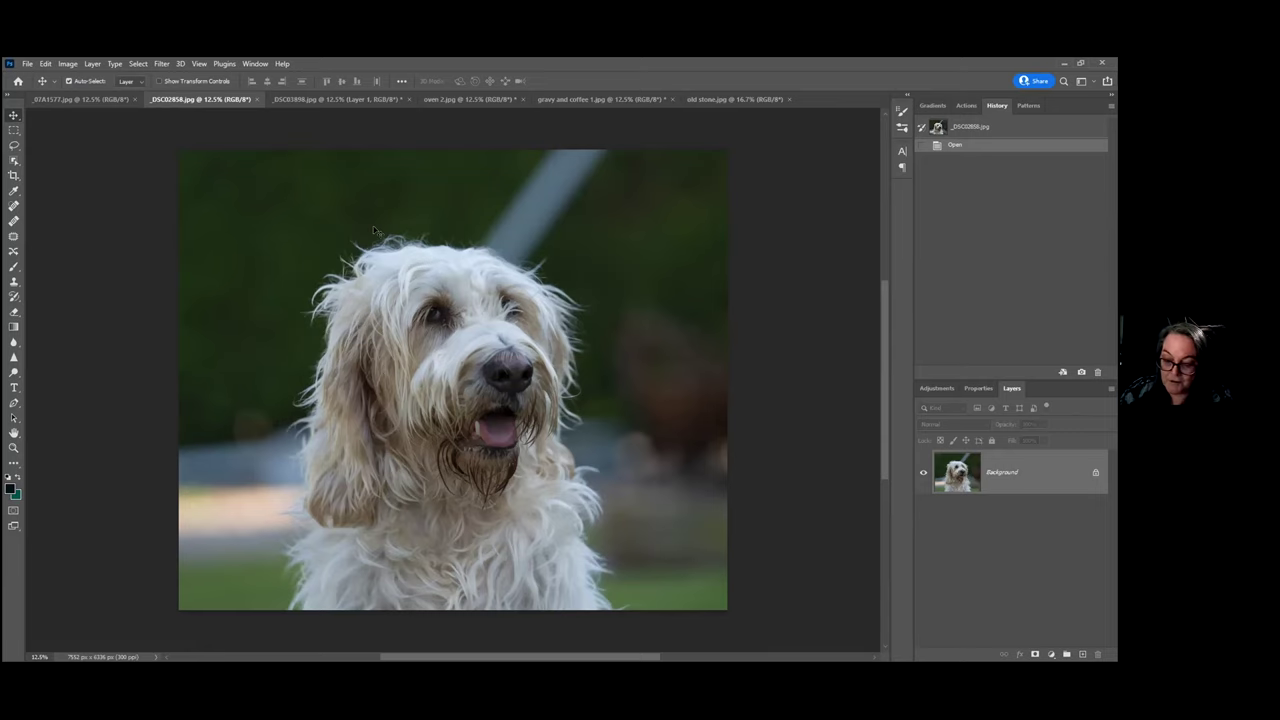
{"action": "key", "text": "ctrl+j"}
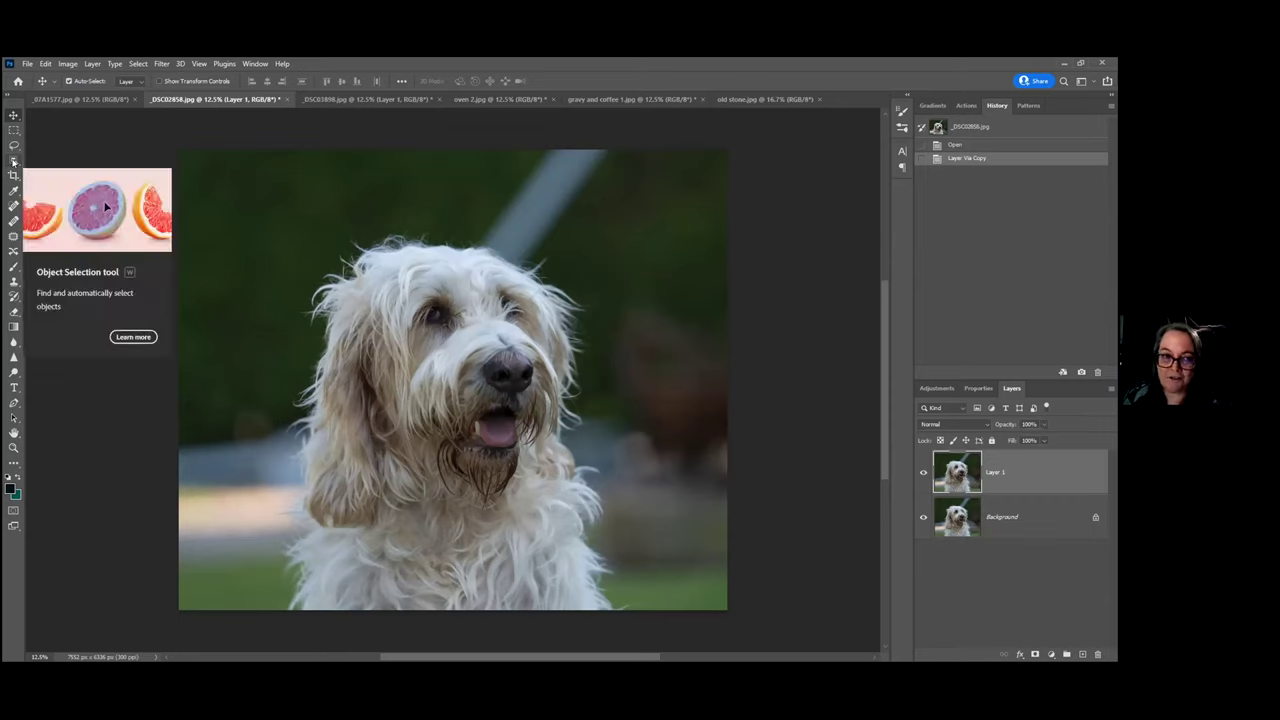
{"action": "left_click", "coordinate": [14, 158]}
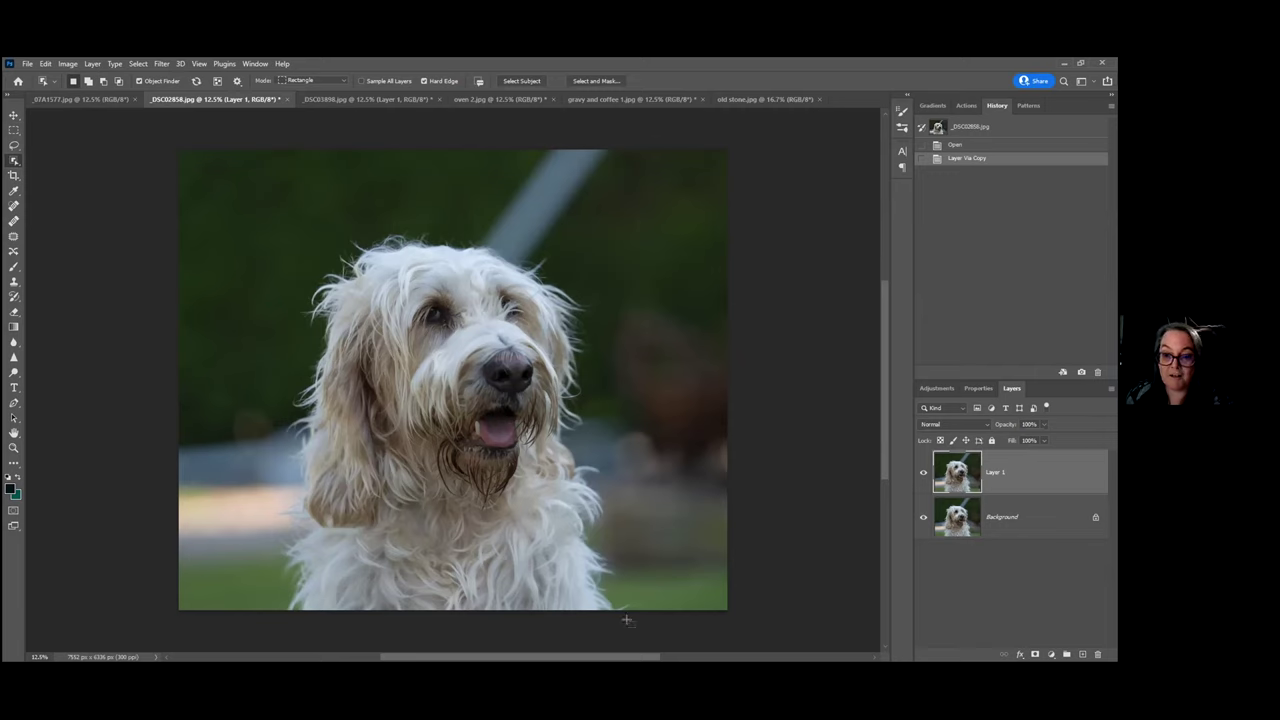
{"action": "left_click_drag", "start_coordinate": [265, 227], "coordinate": [638, 609]}
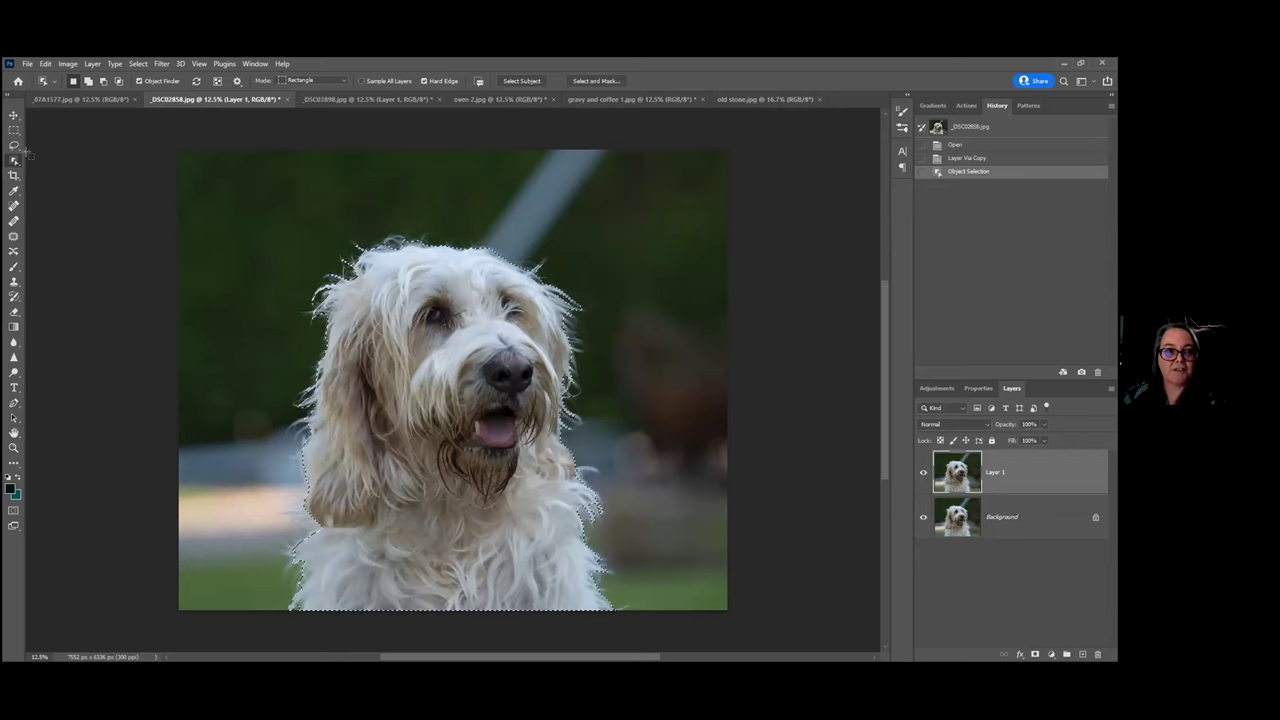
Refine the fur edges around the dog's head, ears and chest in Select and Mask, and output to a new layer with layer mask
{"action": "left_click", "coordinate": [138, 63]}
{"action": "left_click", "coordinate": [168, 223]}
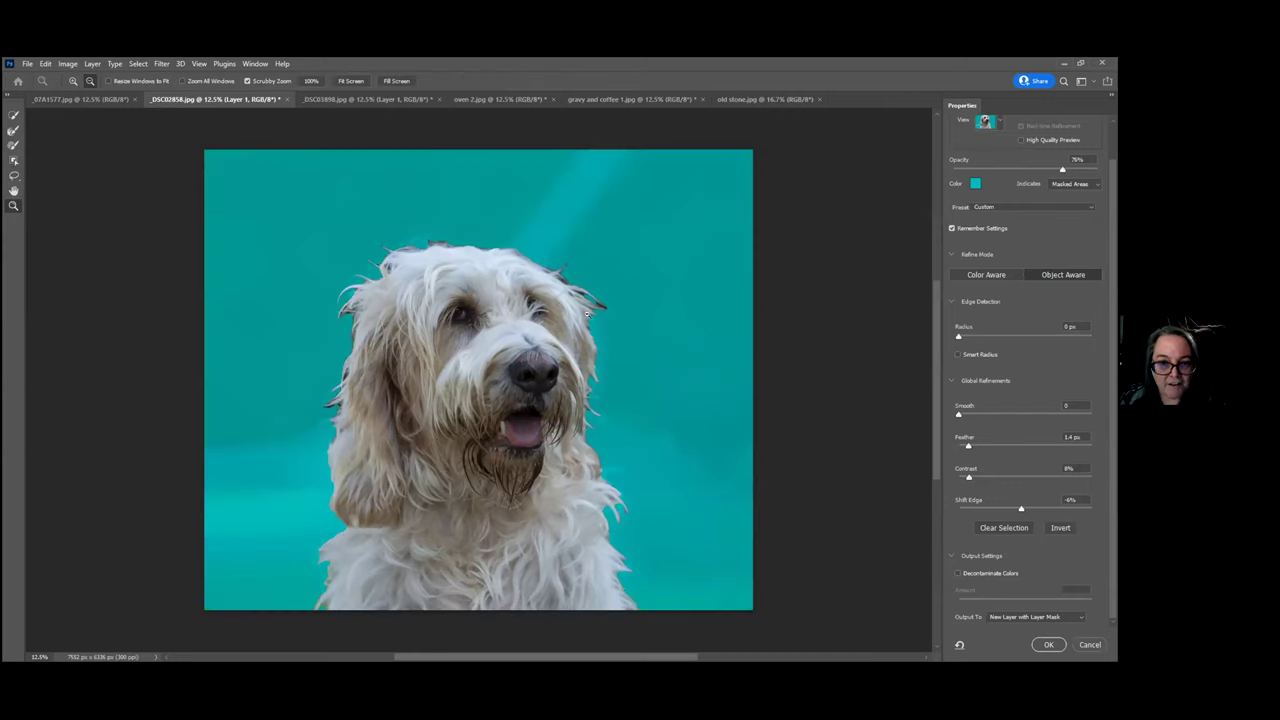
{"action": "left_click", "coordinate": [14, 131]}
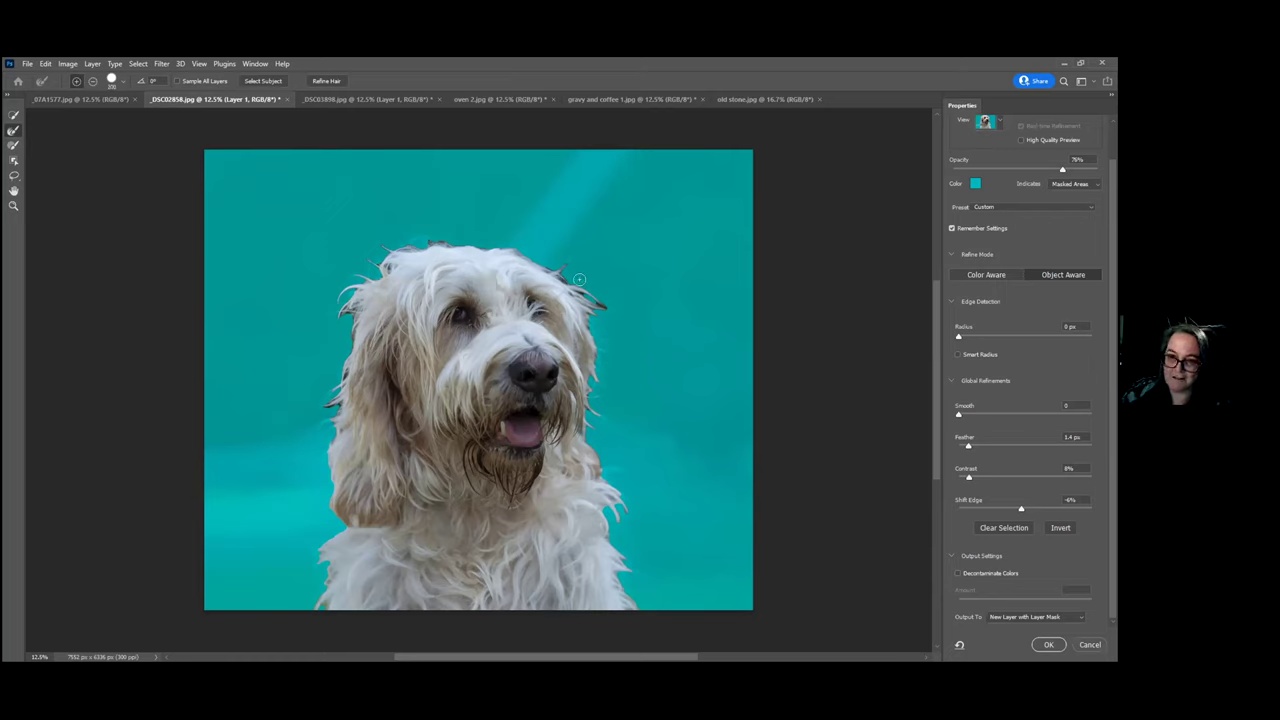
{"action": "mouse_move", "coordinate": [579, 277]}
{"action": "left_mouse_down"}
{"action": "mouse_move", "coordinate": [553, 266]}
{"action": "mouse_move", "coordinate": [598, 332]}
{"action": "mouse_move", "coordinate": [590, 405]}
{"action": "mouse_move", "coordinate": [614, 484]}
{"action": "left_mouse_up"}
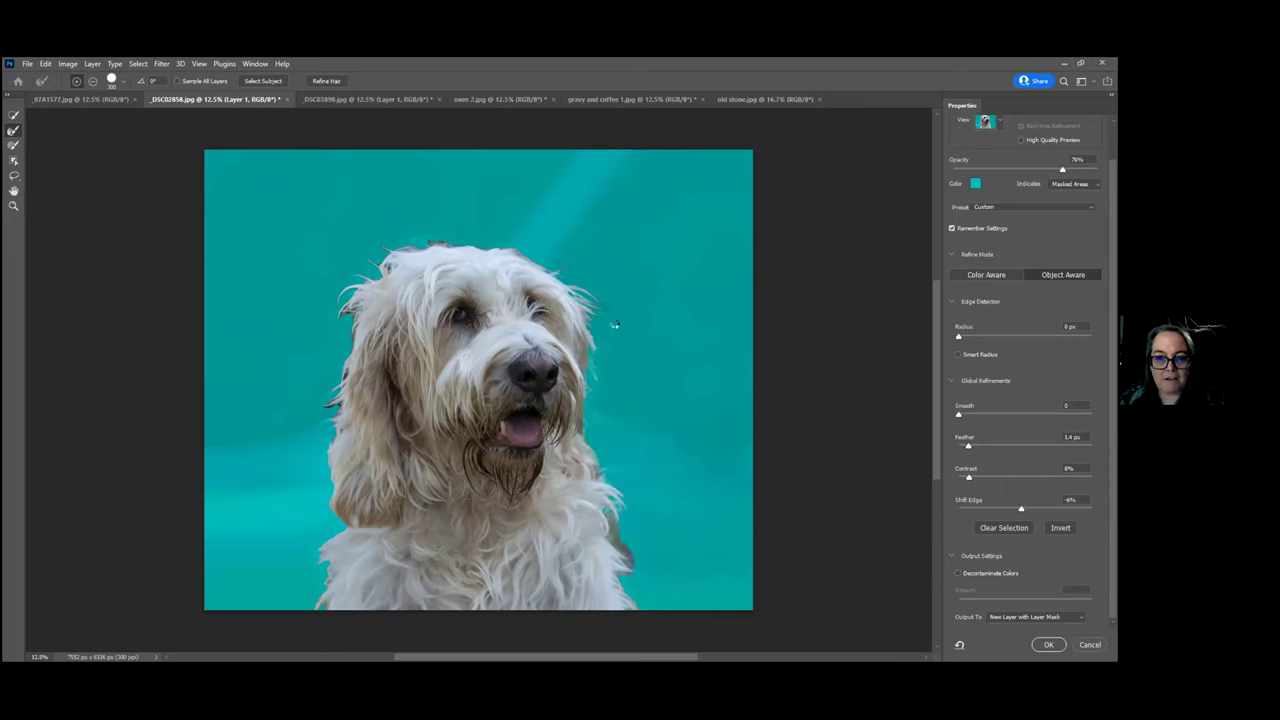
{"action": "mouse_move", "coordinate": [480, 238]}
{"action": "left_mouse_down"}
{"action": "mouse_move", "coordinate": [379, 252]}
{"action": "mouse_move", "coordinate": [374, 310]}
{"action": "mouse_move", "coordinate": [369, 272]}
{"action": "mouse_move", "coordinate": [343, 300]}
{"action": "mouse_move", "coordinate": [350, 345]}
{"action": "mouse_move", "coordinate": [338, 432]}
{"action": "left_mouse_up"}
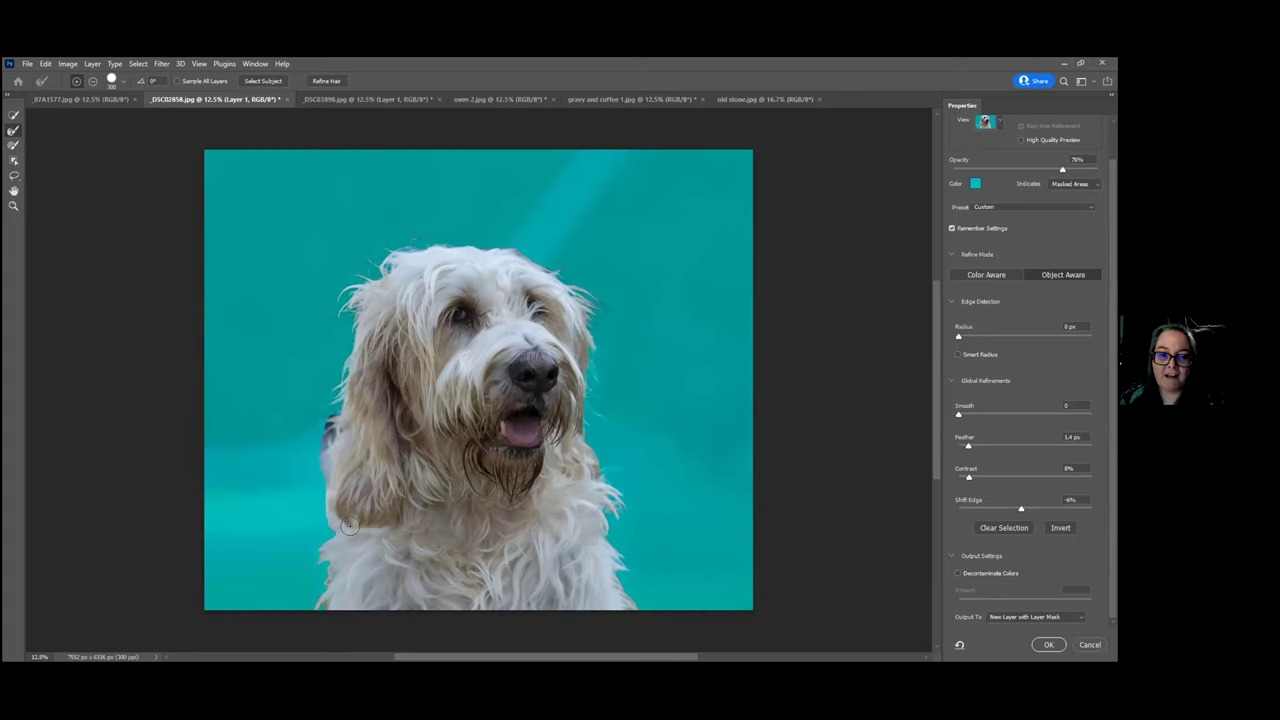
{"action": "mouse_move", "coordinate": [345, 521]}
{"action": "left_mouse_down"}
{"action": "mouse_move", "coordinate": [315, 543]}
{"action": "mouse_move", "coordinate": [317, 611]}
{"action": "left_mouse_up"}
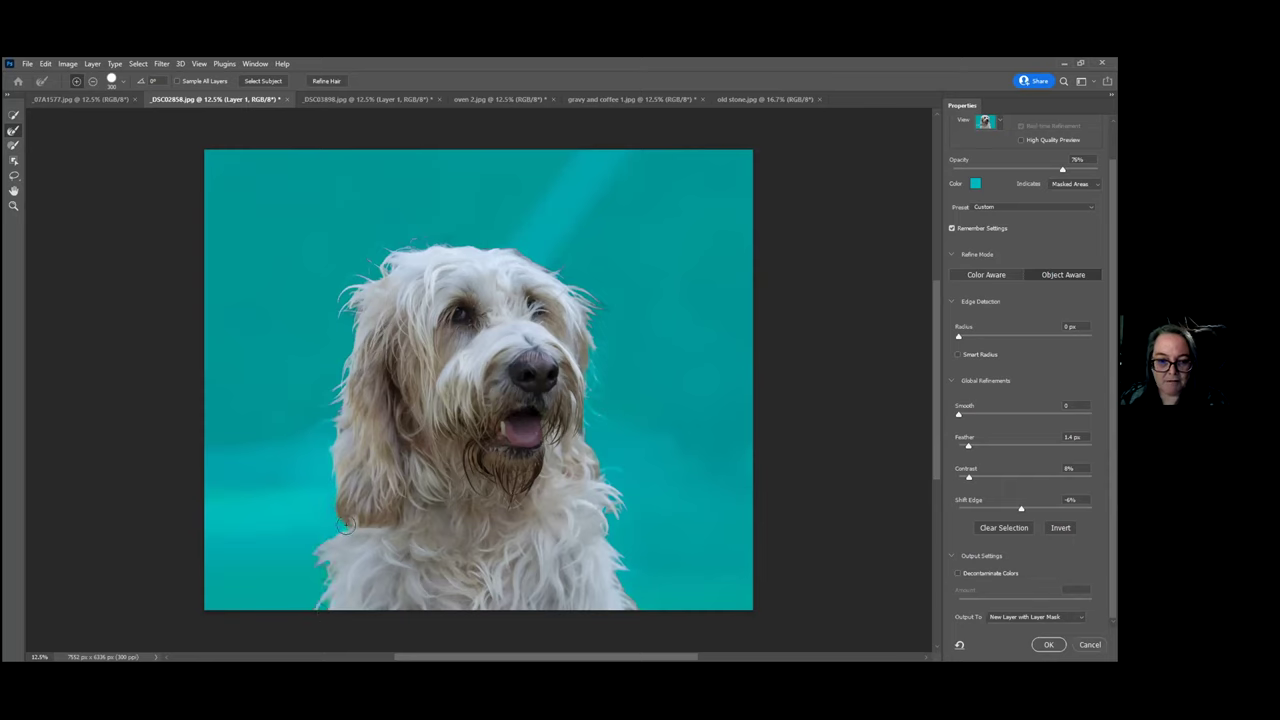
{"action": "mouse_move", "coordinate": [335, 487]}
{"action": "left_mouse_down"}
{"action": "mouse_move", "coordinate": [330, 442]}
{"action": "mouse_move", "coordinate": [306, 462]}
{"action": "mouse_move", "coordinate": [324, 484]}
{"action": "left_mouse_up"}
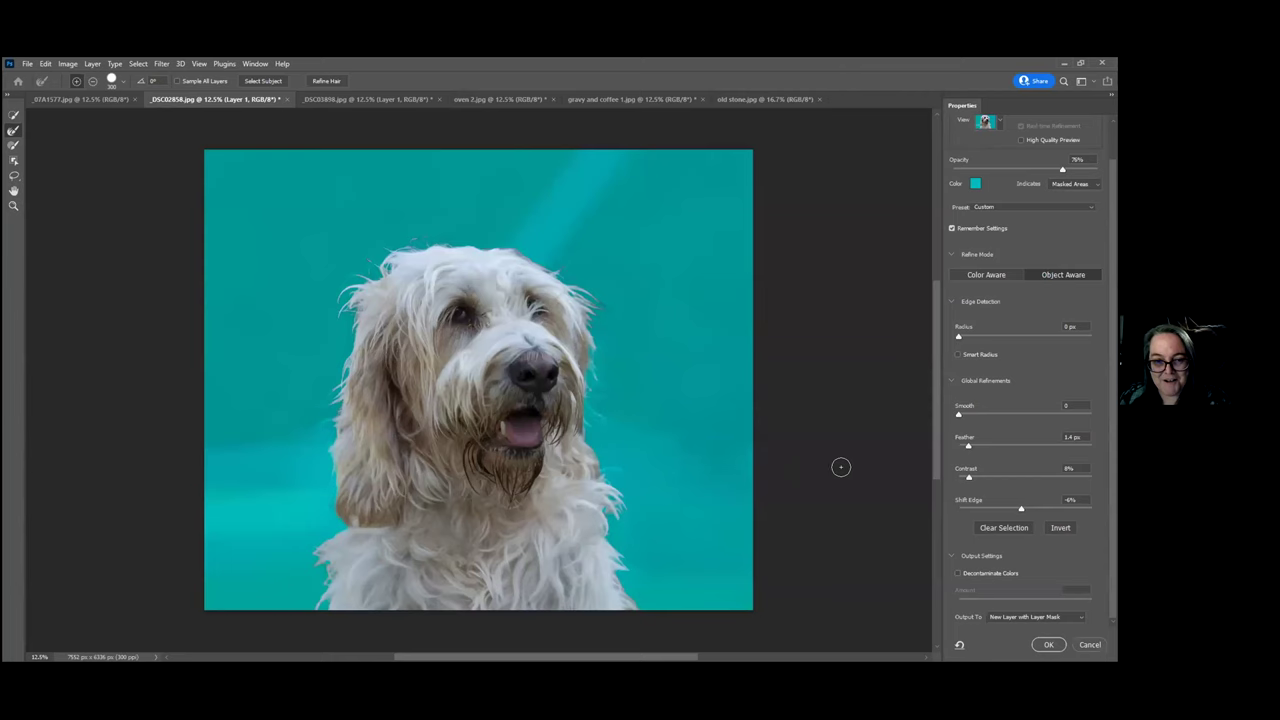
{"action": "left_click", "coordinate": [1048, 644]}
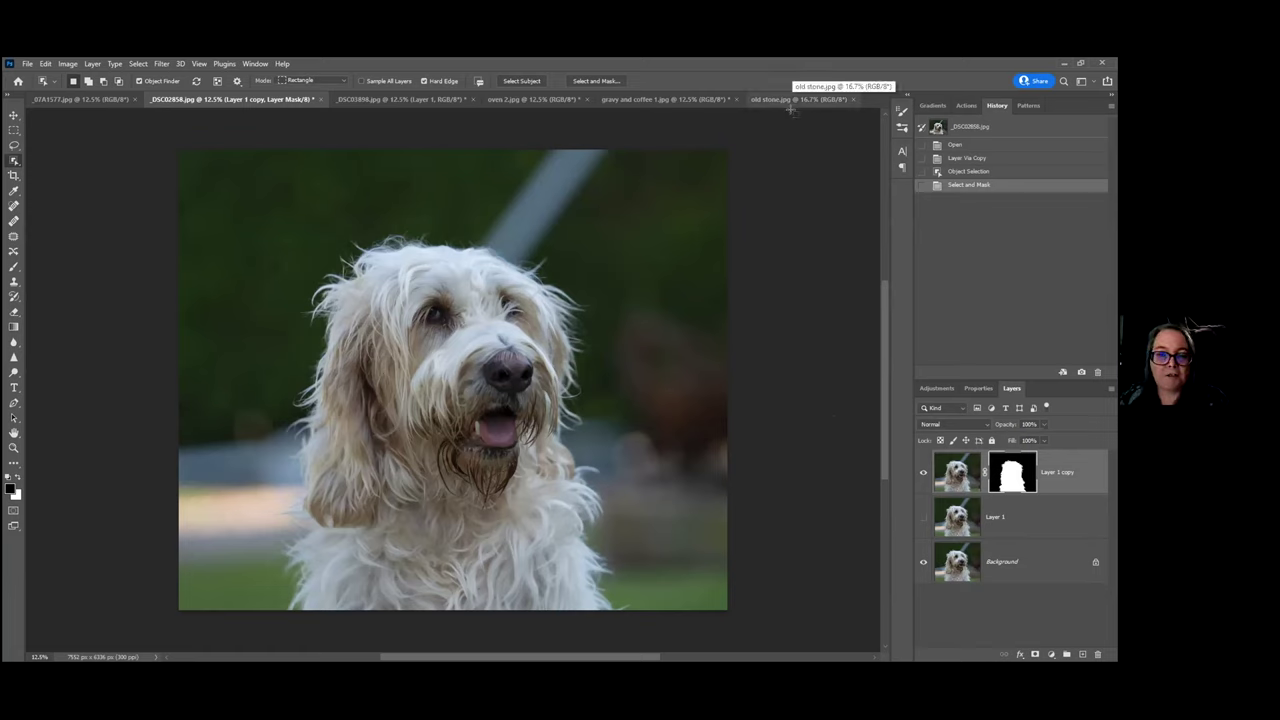
Copy the brown texture from oven 2.jpg into the dog photo as a new layer and position it over the whole image
{"action": "left_click", "coordinate": [665, 99]}
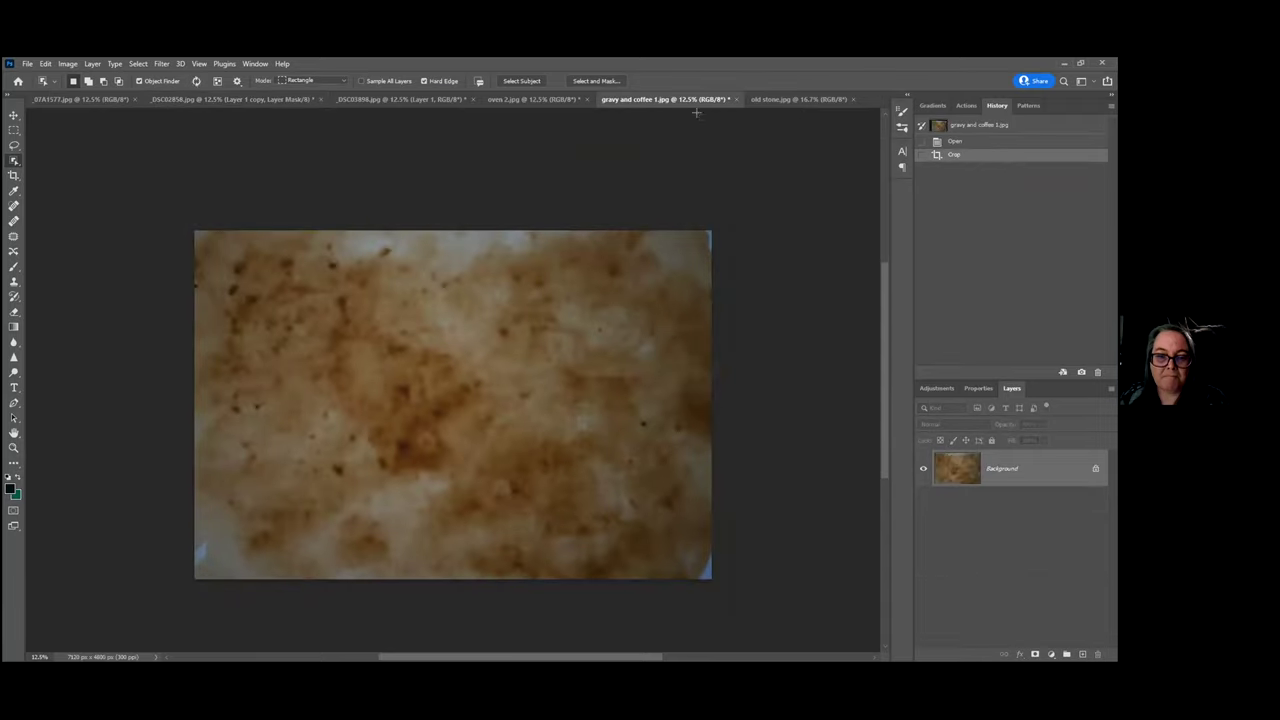
{"action": "left_click", "coordinate": [569, 107]}
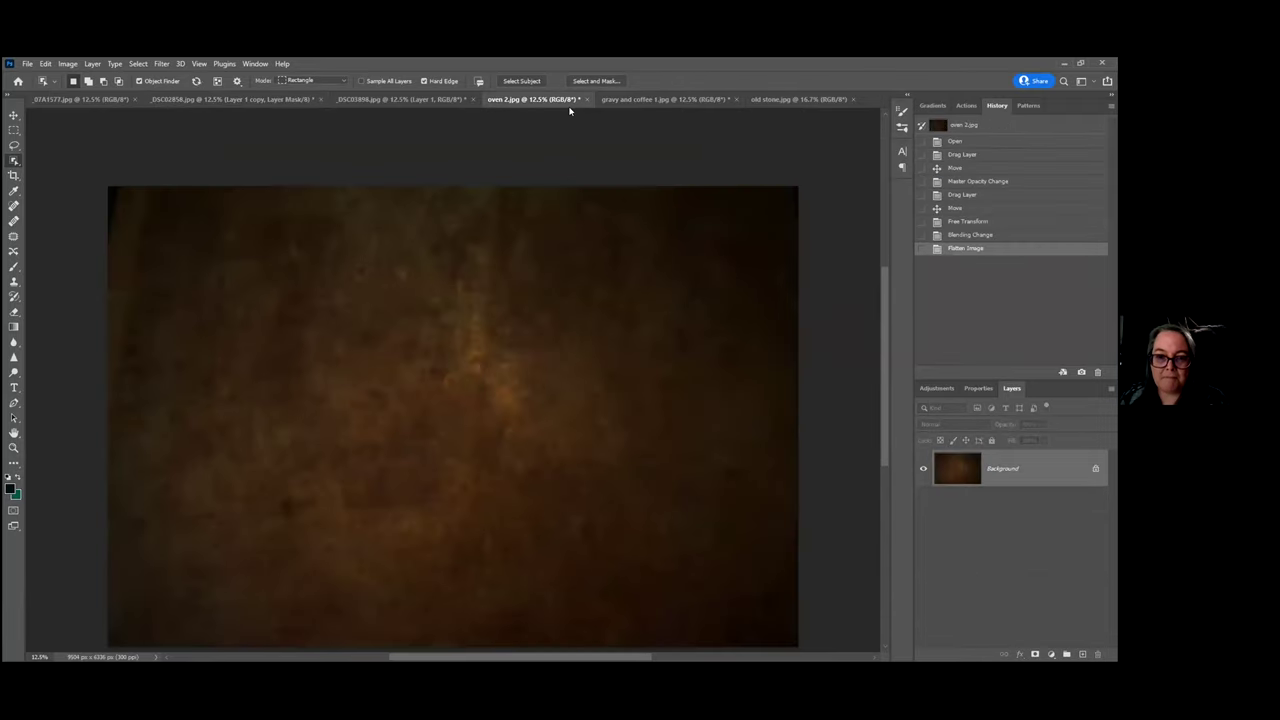
{"action": "left_click", "coordinate": [14, 116]}
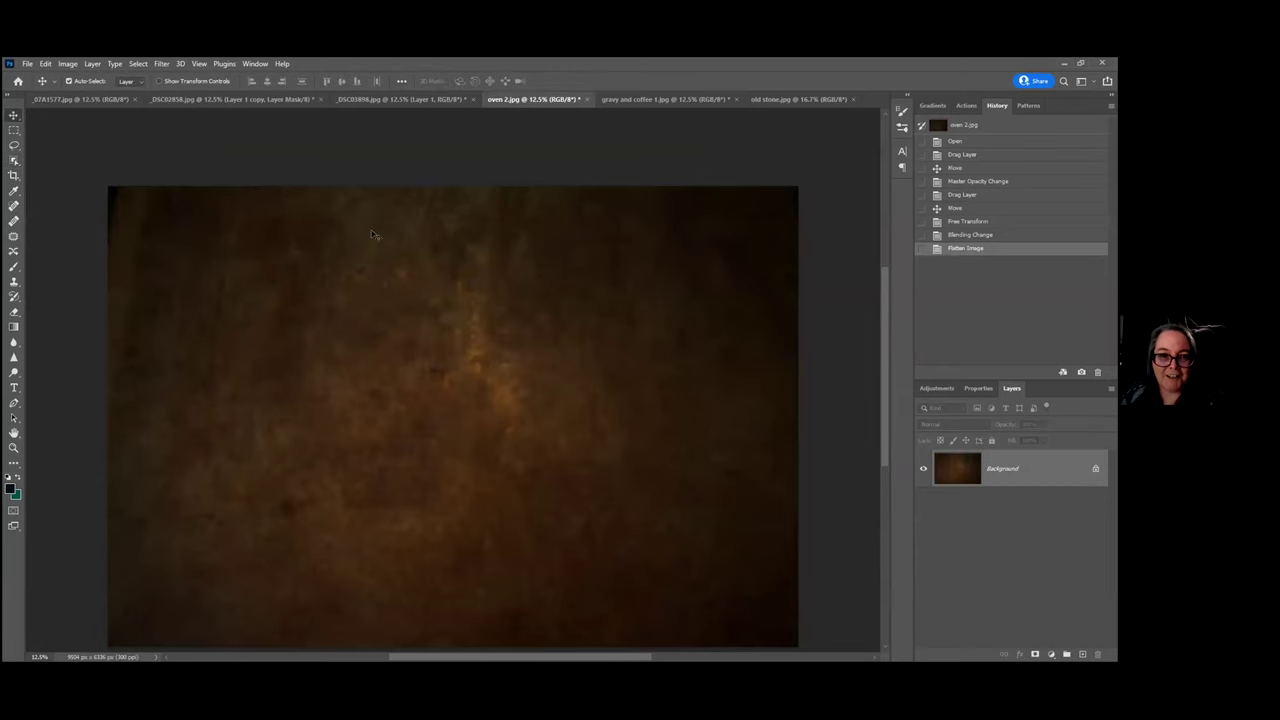
{"action": "left_click", "coordinate": [283, 99]}
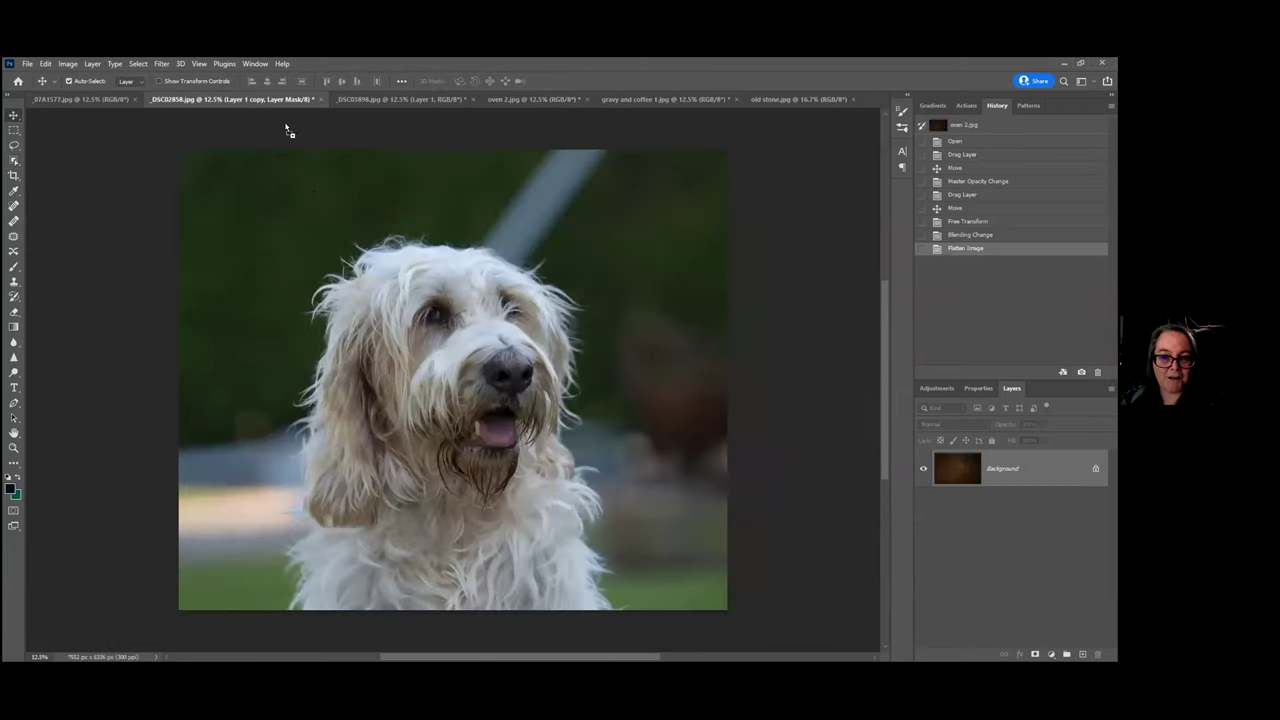
{"action": "left_click_drag", "start_coordinate": [396, 306], "coordinate": [440, 318]}
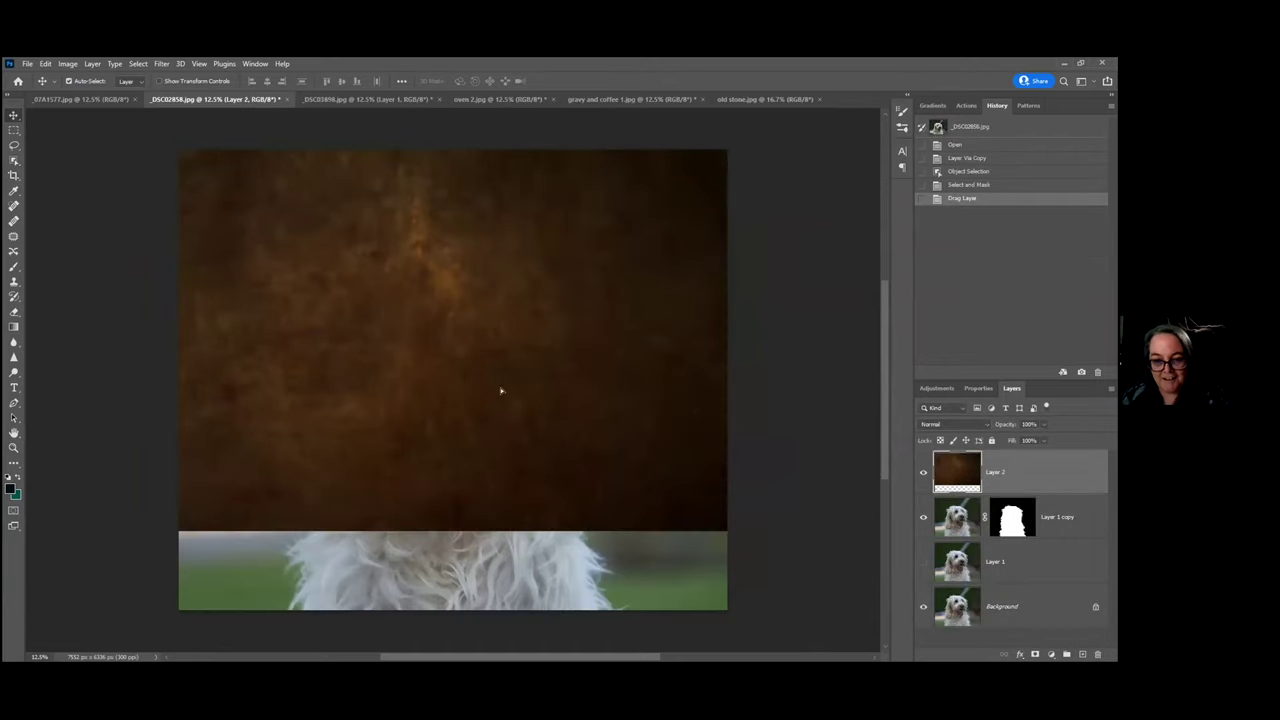
{"action": "left_click_drag", "start_coordinate": [517, 414], "coordinate": [589, 411]}
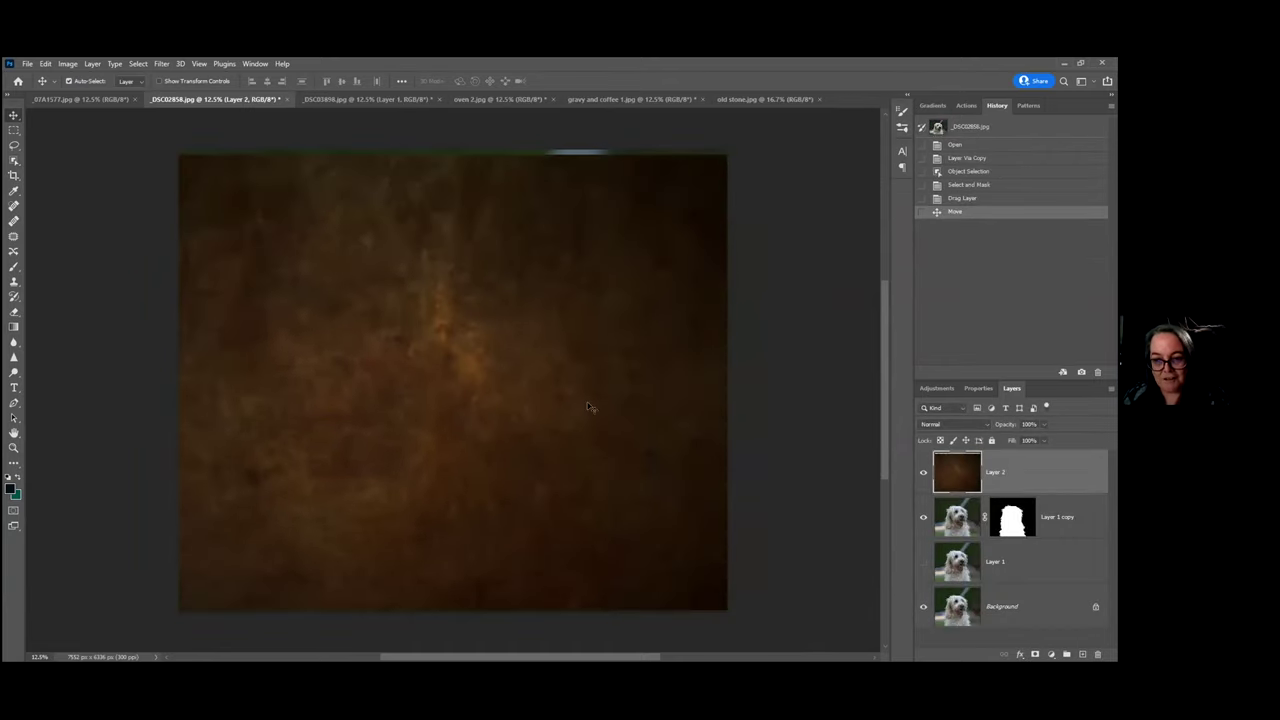
Move the brown texture layer directly below the masked dog layer, and hide the texture to compare with the original background
{"action": "left_click_drag", "start_coordinate": [1000, 475], "coordinate": [1030, 540]}
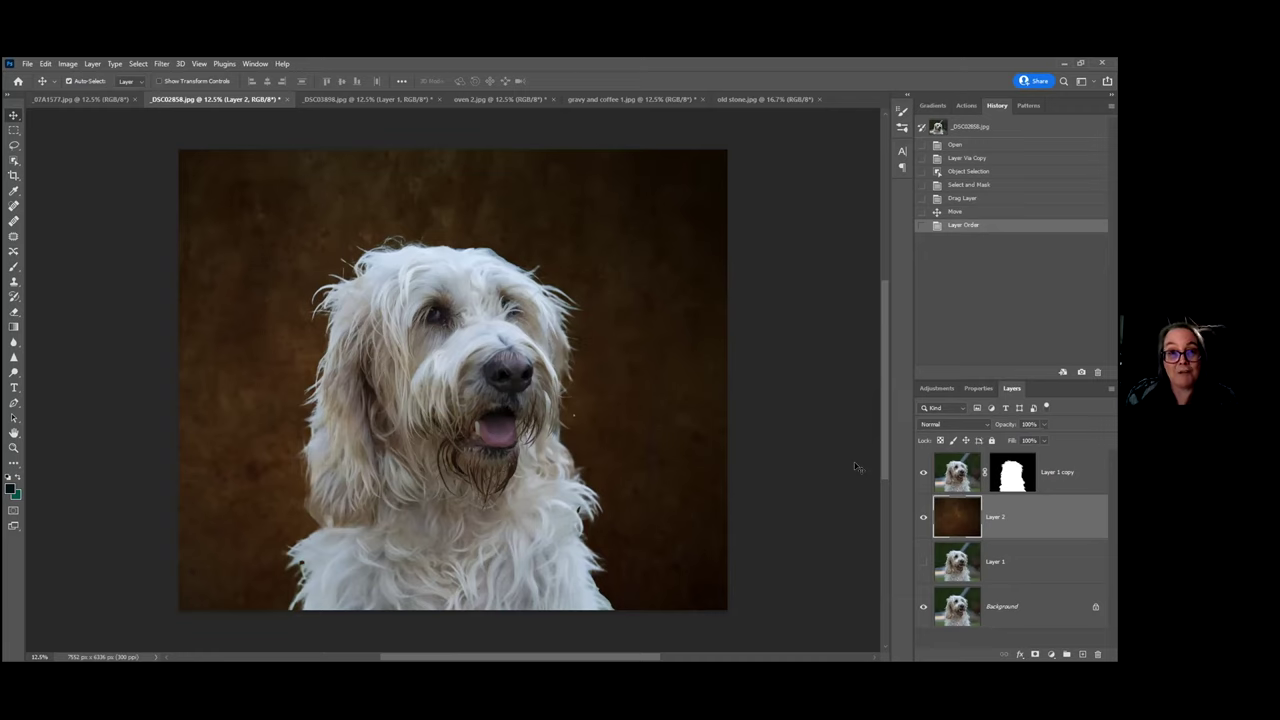
{"action": "left_click", "coordinate": [922, 516]}
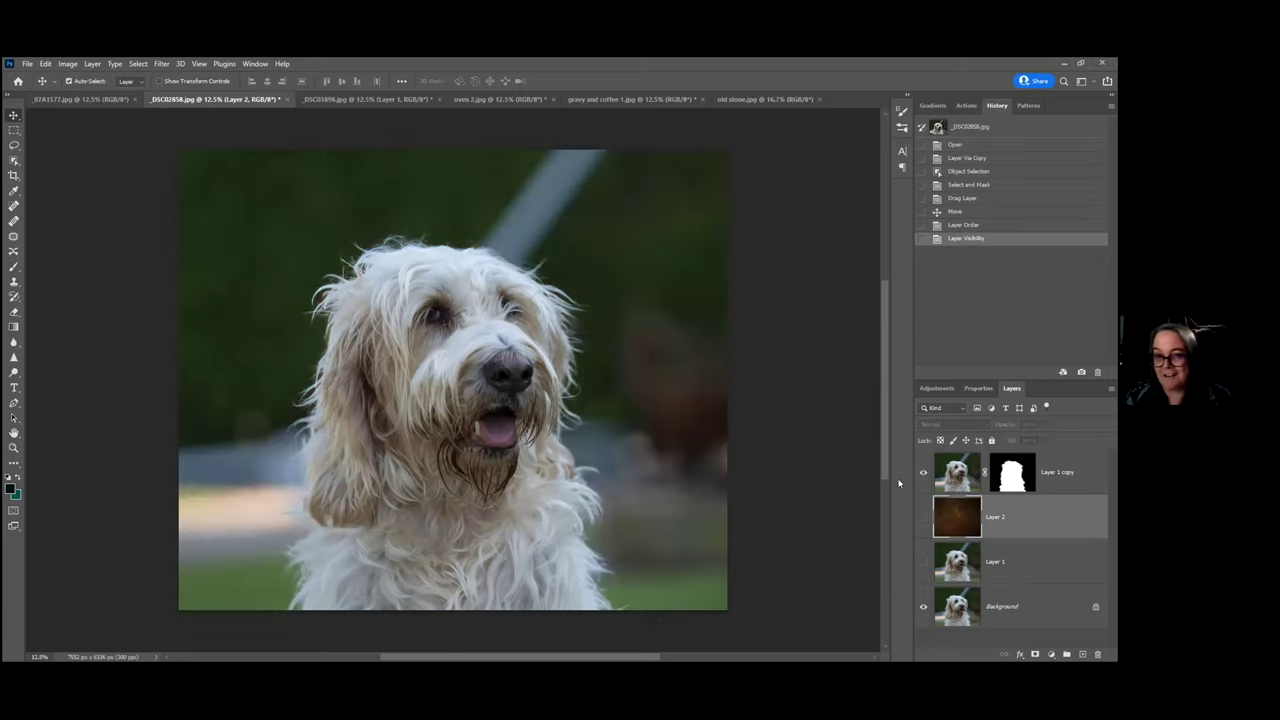